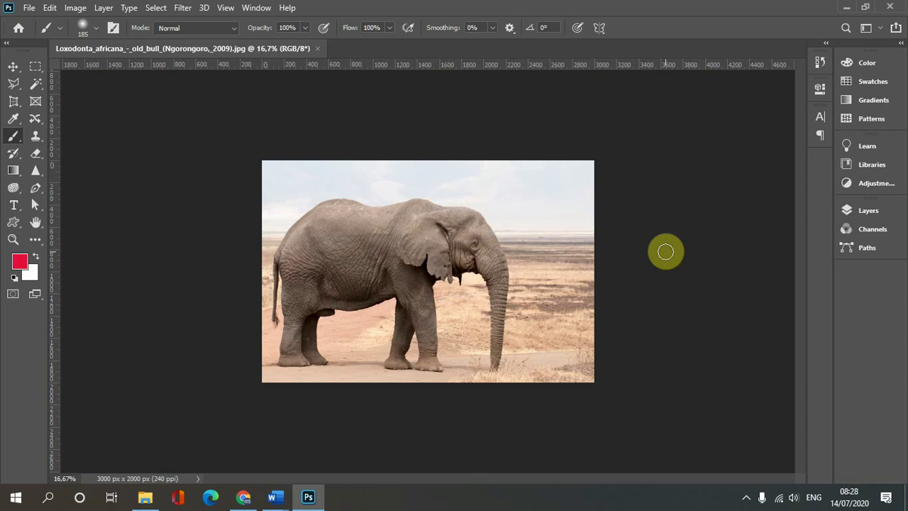
Unlock the elephant photo's Background layer so it becomes Layer 0.
left_click(861, 210)
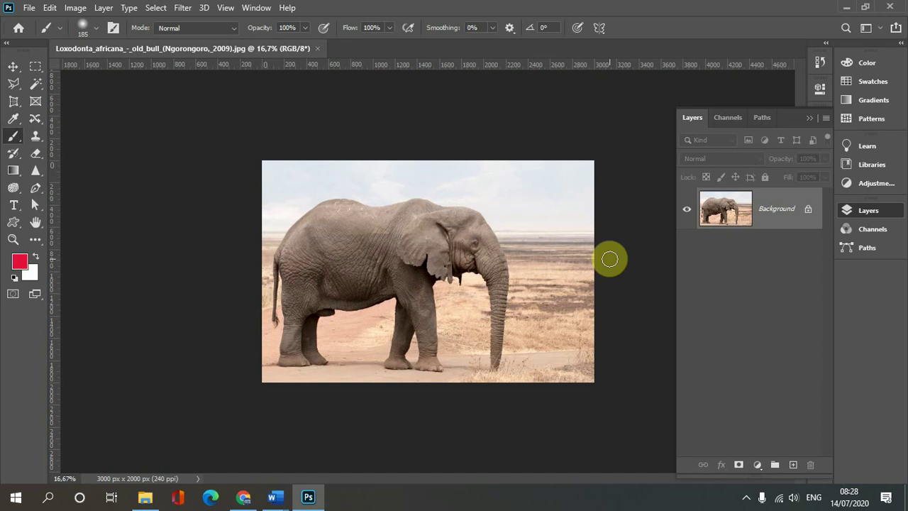
left_click(807, 211)
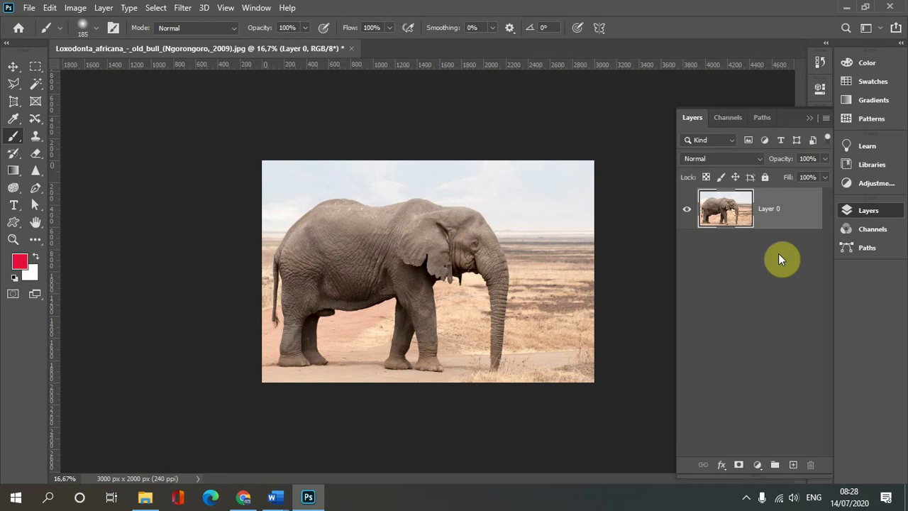
left_click(808, 117)
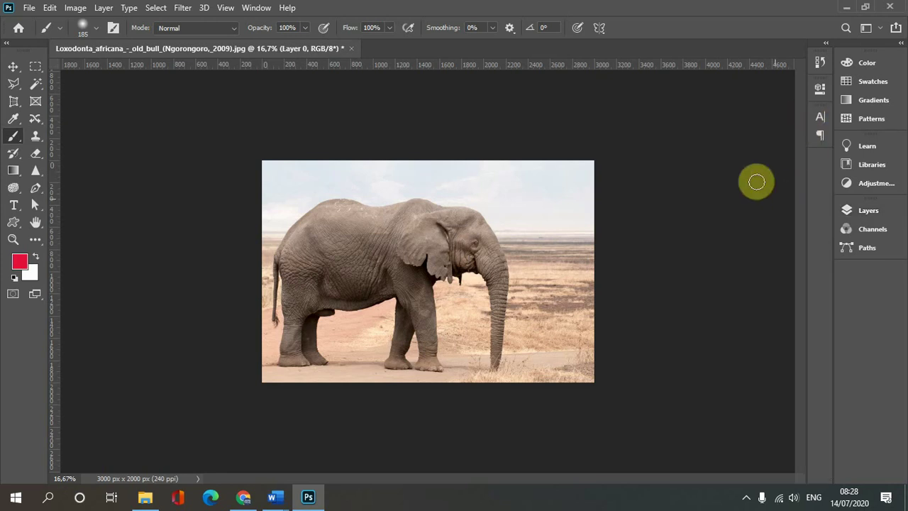
Use the Remove Background quick action to cut the savanna away from the elephant.
left_click(819, 92)
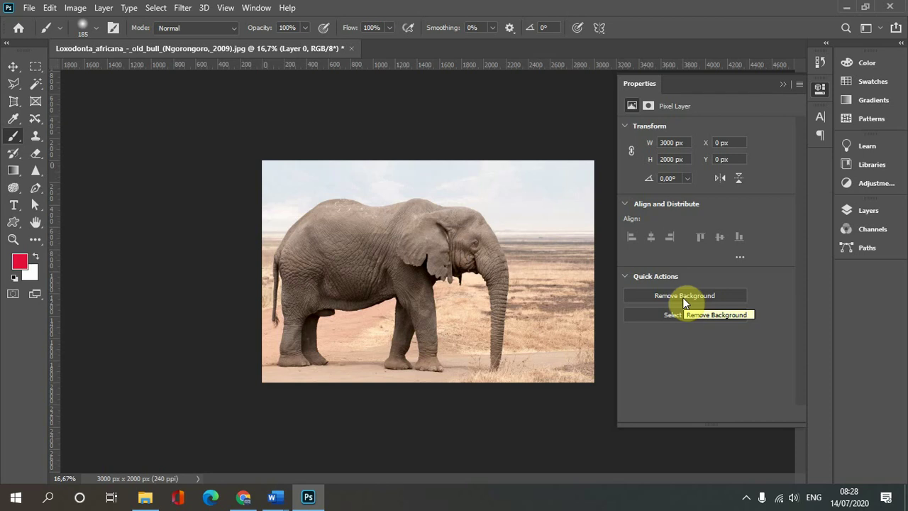
left_click(687, 294)
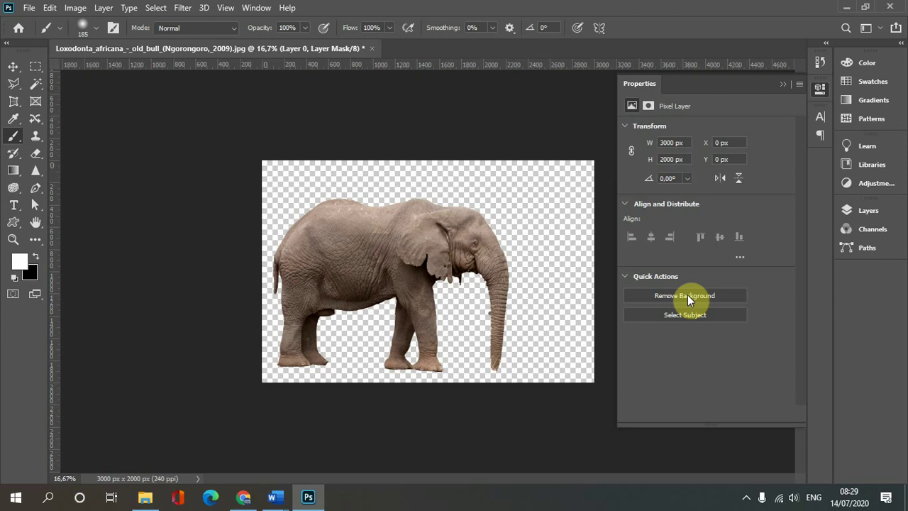
Switch from Properties to the Layers panel and zoom in on the elephant's hind leg and tail.
left_click(858, 210)
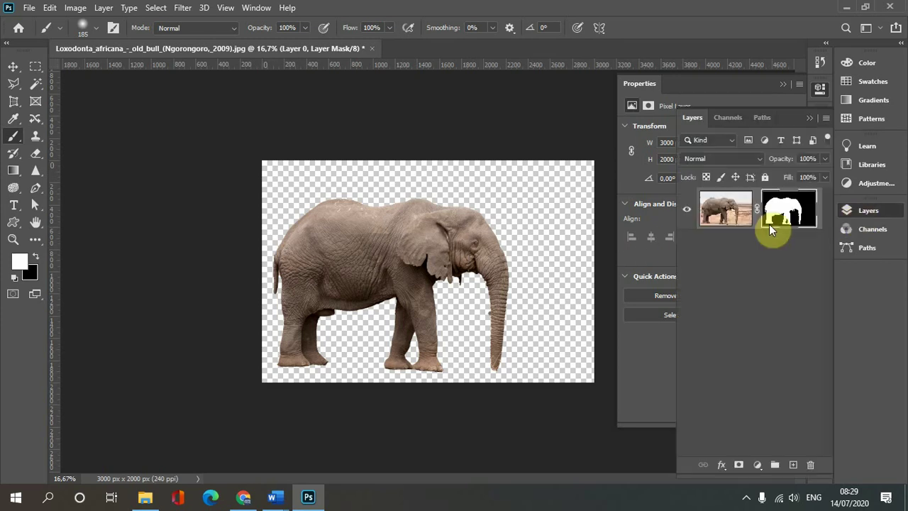
left_click(780, 82)
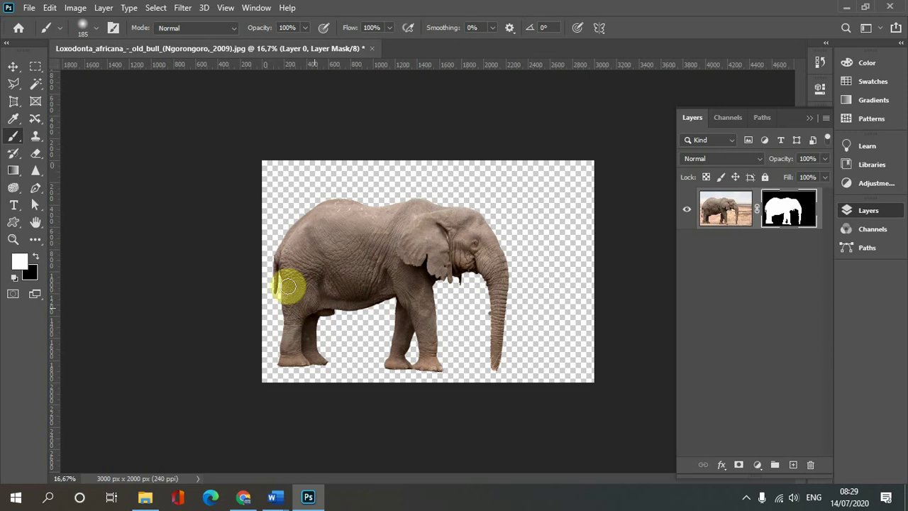
left_click_drag(263, 277, 319, 336)
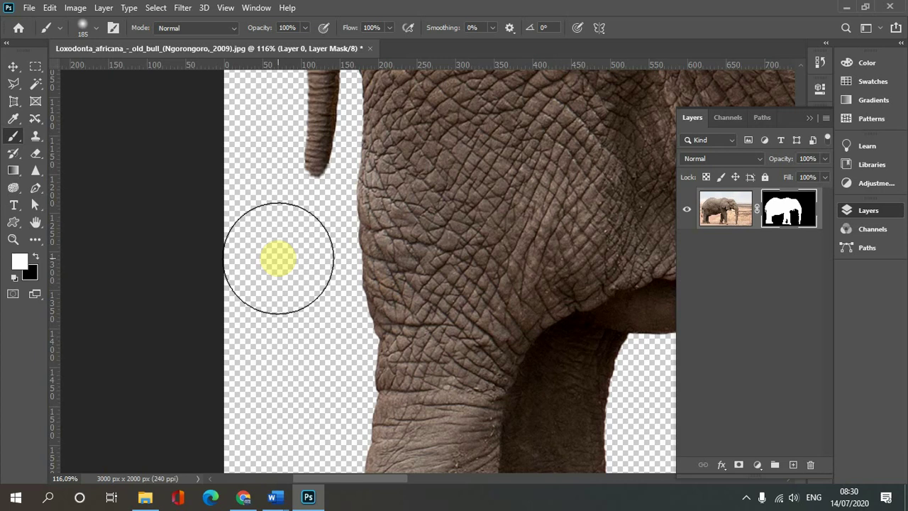
Give the brush a 136 px size and 87% hardness.
left_click(95, 32)
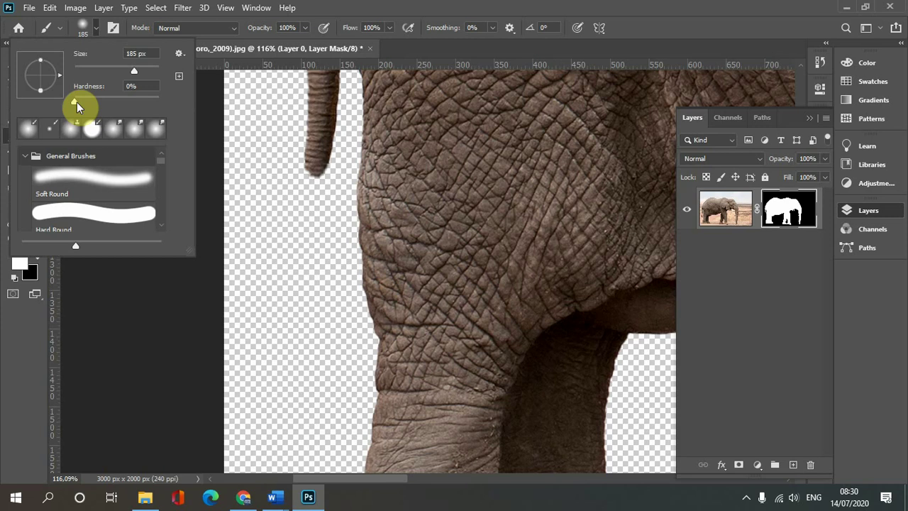
left_click_drag(75, 102, 146, 103)
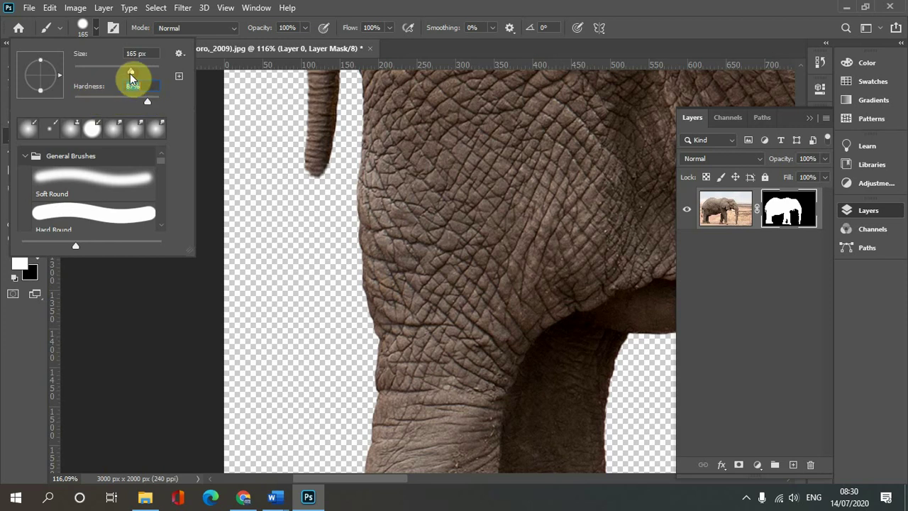
left_click_drag(132, 76, 124, 74)
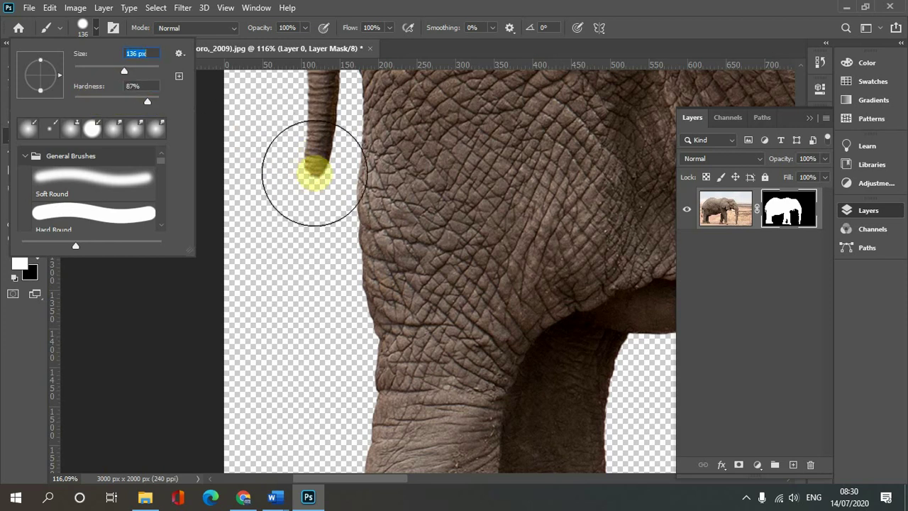
key("Return")
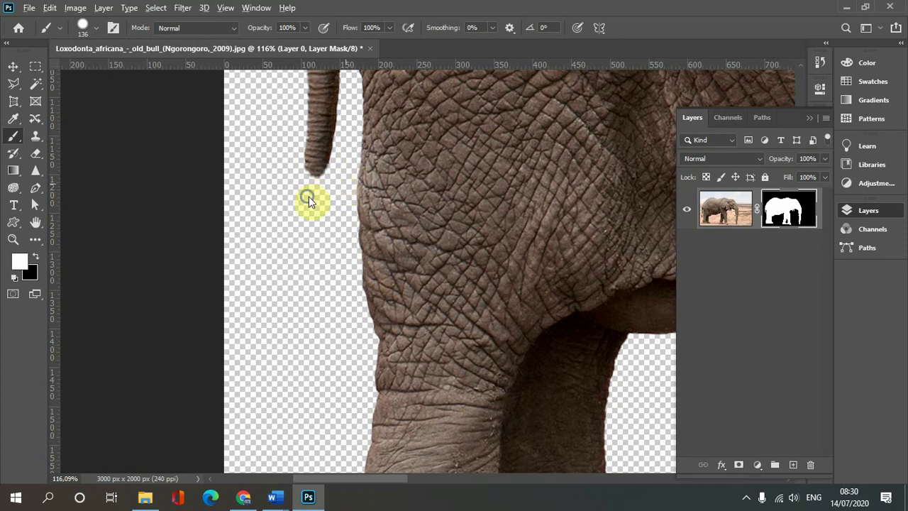
Shrink the brush with an Alt+right-drag on the canvas.
right_click(296, 213, "alt")
right_click(309, 212, "alt")
left_click_drag(309, 211, 274, 210)
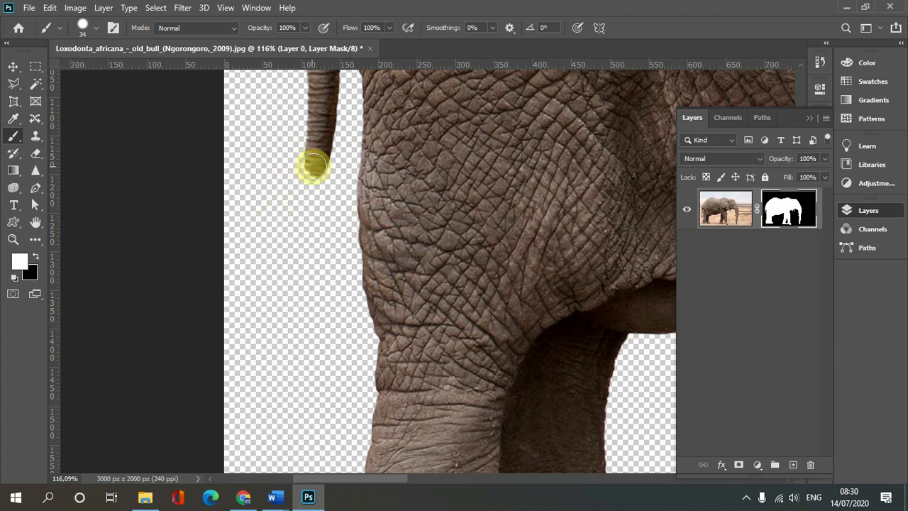
Paint white on the mask down the tail to reveal its lower part and tip.
mouse_move(317, 162)
left_mouse_down()
mouse_move(313, 189)
mouse_move(319, 155)
mouse_move(315, 171)
left_mouse_up()
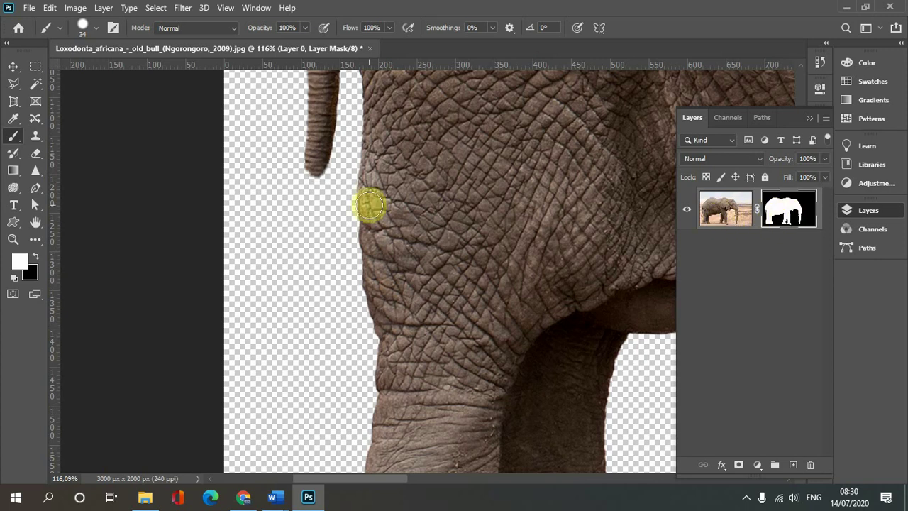
mouse_move(317, 158)
left_mouse_down()
mouse_move(305, 209)
mouse_move(304, 229)
mouse_move(319, 172)
mouse_move(309, 273)
mouse_move(324, 142)
mouse_move(300, 297)
mouse_move(316, 290)
mouse_move(300, 338)
left_mouse_up()
right_click(317, 294, "alt")
mouse_move(316, 264)
left_mouse_down()
mouse_move(300, 345)
mouse_move(304, 304)
mouse_move(300, 319)
mouse_move(294, 366)
mouse_move(310, 263)
mouse_move(299, 371)
left_mouse_up()
left_click_drag(323, 202, 304, 369)
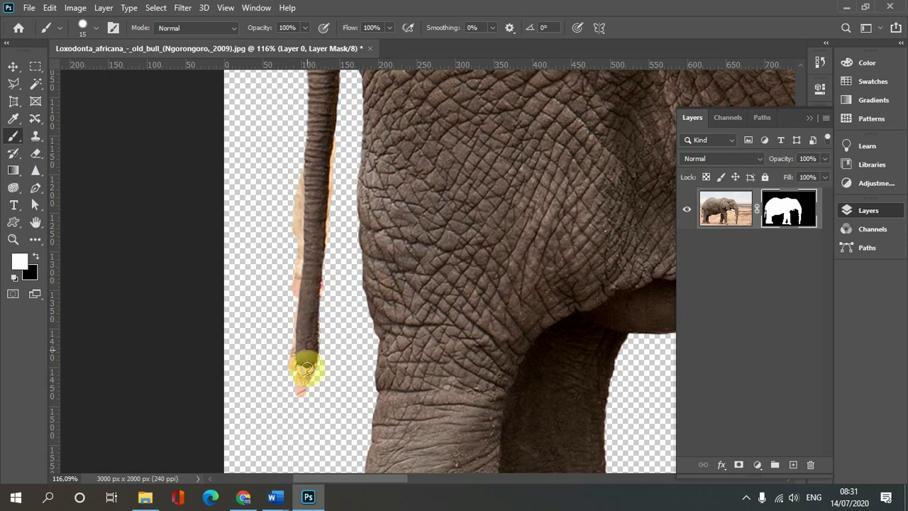
Switch to black and paint out the orange fringe along the tail's left edge.
left_click(36, 257)
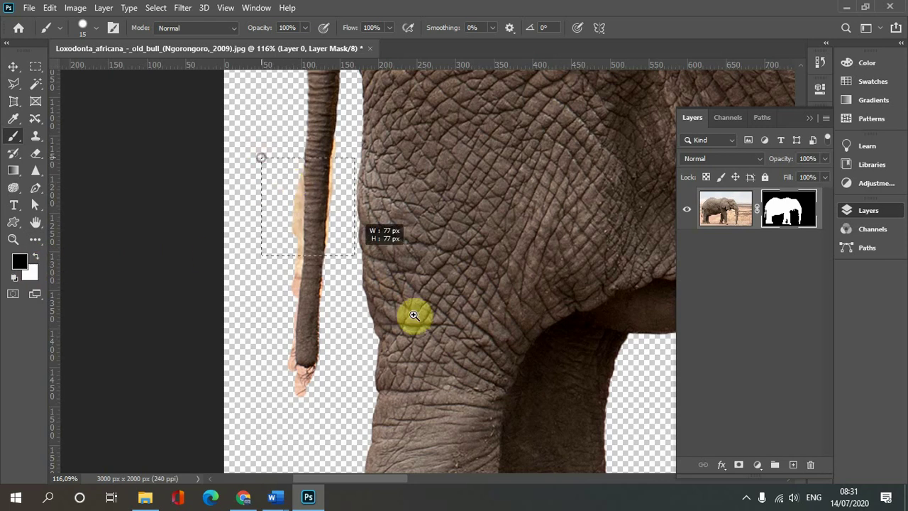
scroll(287, 206, "up", 5)
left_click_drag(309, 105, 307, 168)
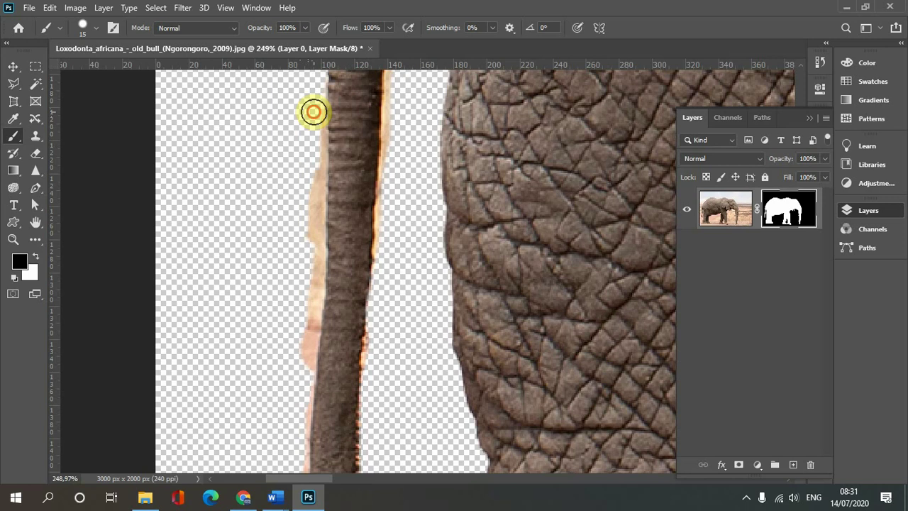
mouse_move(307, 168)
left_mouse_down()
mouse_move(300, 355)
mouse_move(314, 302)
left_mouse_up()
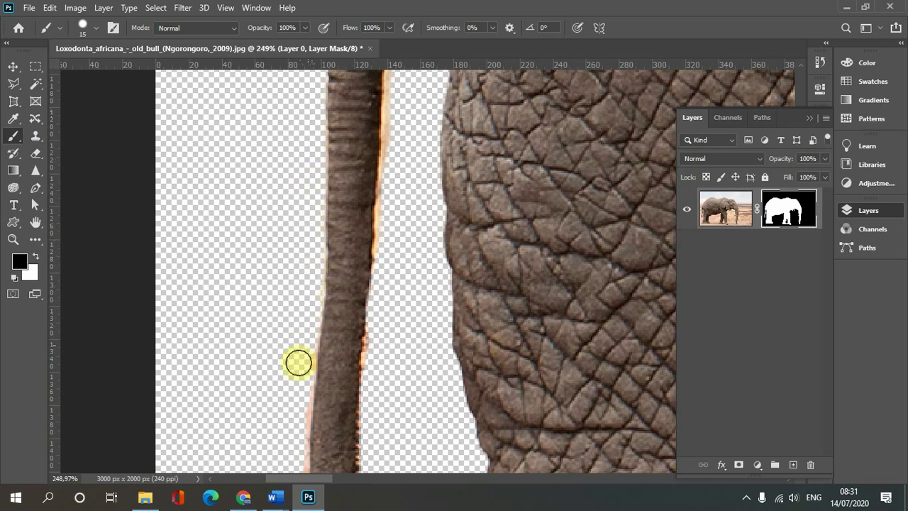
scroll(300, 235, "down", 3)
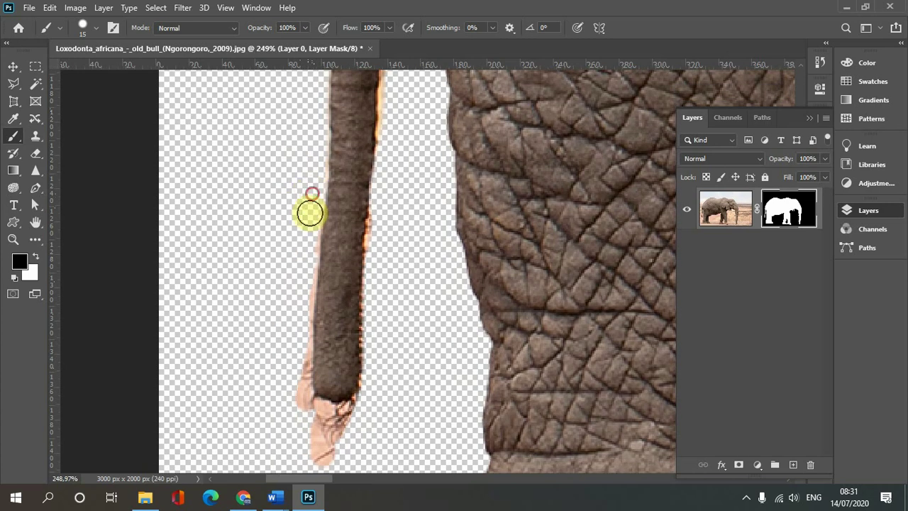
Clean the orange fringe from the tail tip and the tail's right edge.
mouse_move(296, 330)
left_mouse_down()
mouse_move(294, 339)
mouse_move(295, 320)
left_mouse_up()
left_click_drag(302, 266, 293, 223)
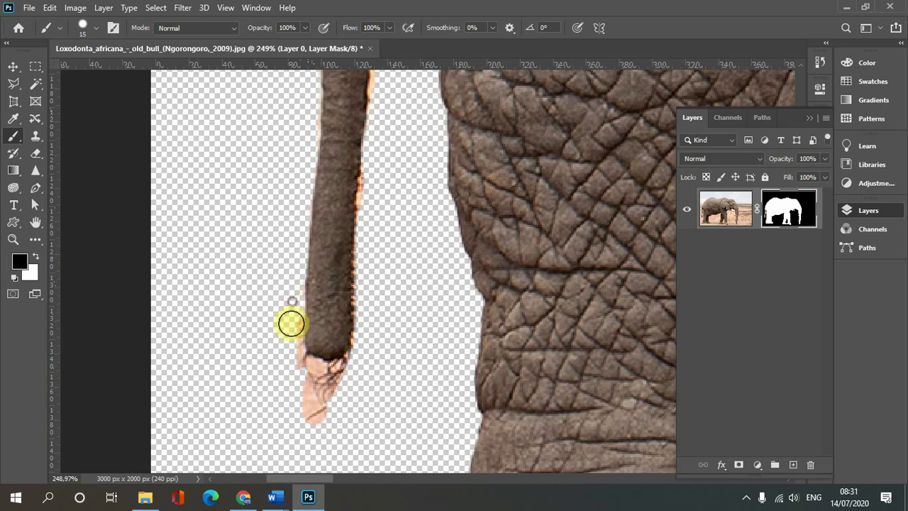
mouse_move(305, 376)
left_mouse_down()
mouse_move(296, 359)
mouse_move(338, 395)
mouse_move(366, 311)
mouse_move(366, 192)
mouse_move(379, 140)
mouse_move(354, 232)
left_mouse_up()
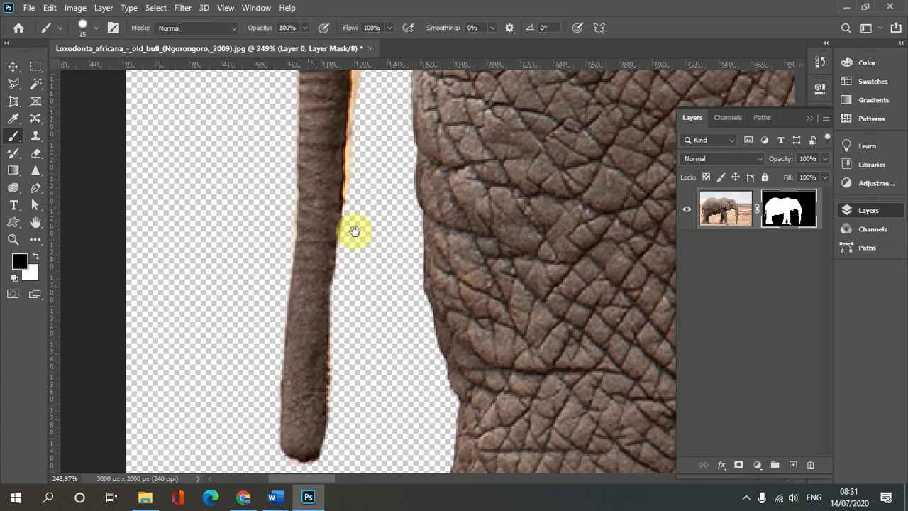
left_click_drag(362, 128, 348, 197)
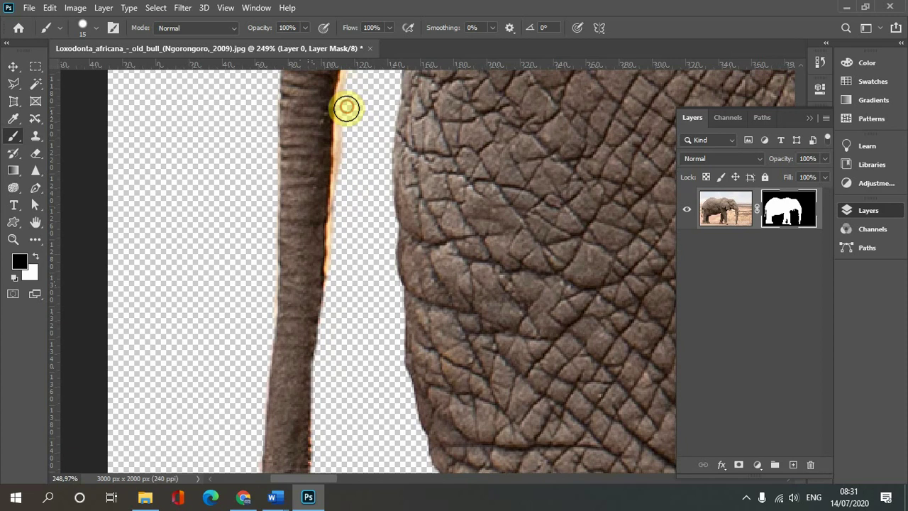
mouse_move(346, 108)
left_mouse_down()
mouse_move(336, 271)
mouse_move(326, 285)
mouse_move(324, 163)
mouse_move(305, 300)
mouse_move(336, 180)
mouse_move(330, 229)
mouse_move(336, 184)
mouse_move(346, 282)
mouse_move(365, 140)
mouse_move(365, 219)
left_mouse_up()
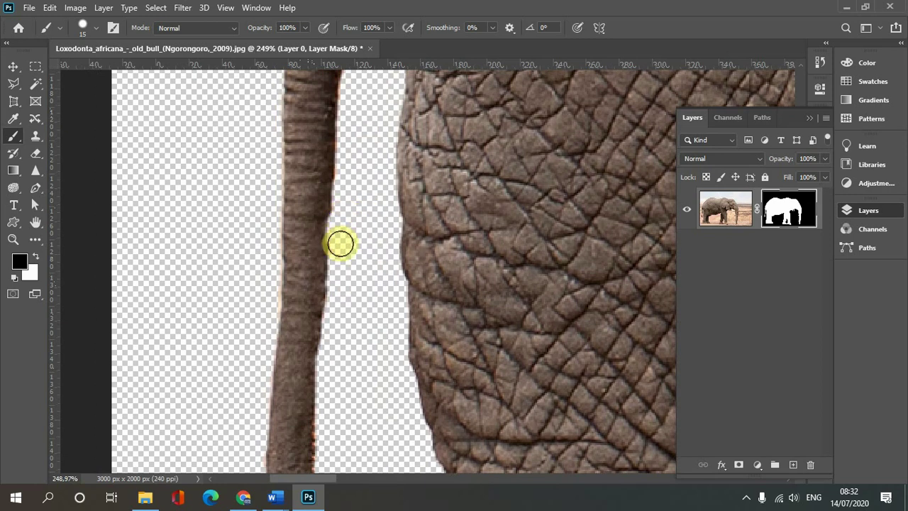
Switch back to white and fit the whole elephant on screen.
left_click(36, 257)
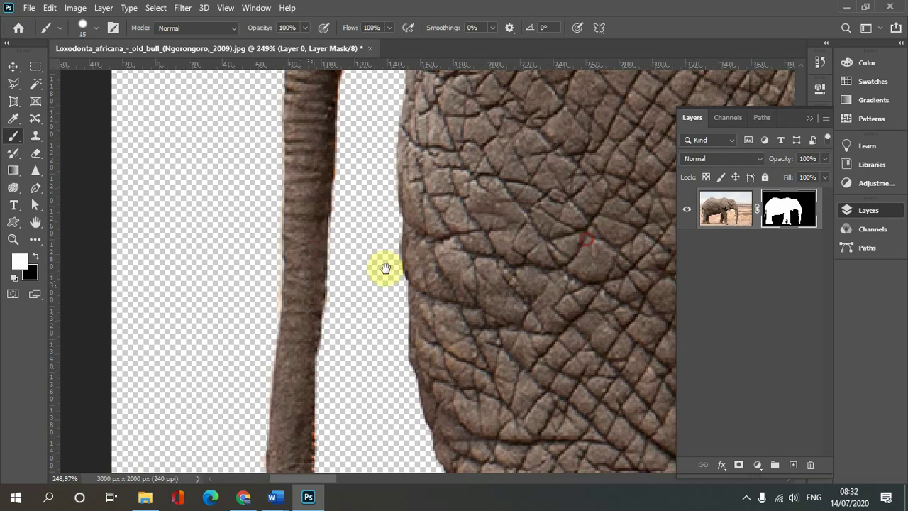
left_click_drag(385, 268, 357, 276)
key("ctrl+0")
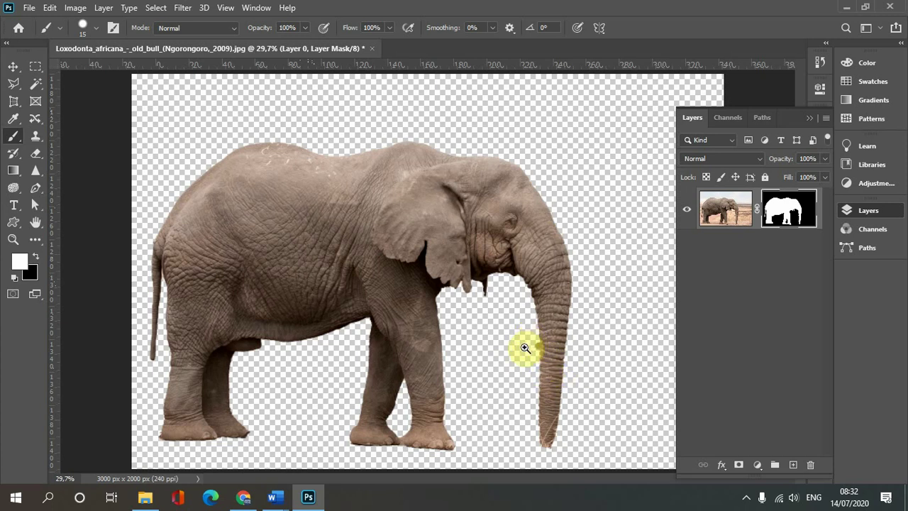
Paint the blurry protrusion beside the trunk out of the mask, then zoom back out.
left_click_drag(532, 339, 551, 362)
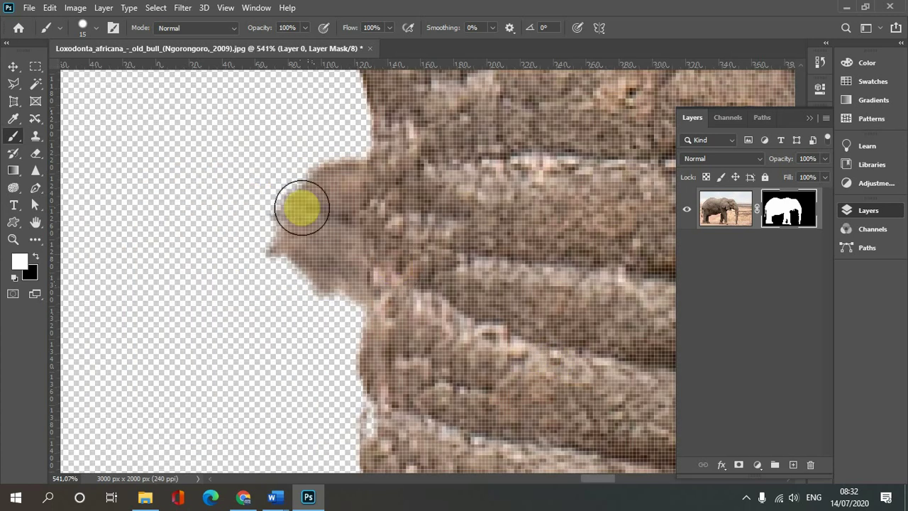
mouse_move(304, 182)
left_mouse_down()
mouse_move(294, 241)
mouse_move(304, 260)
mouse_move(310, 227)
mouse_move(320, 258)
mouse_move(239, 249)
mouse_move(78, 265)
left_mouse_up()
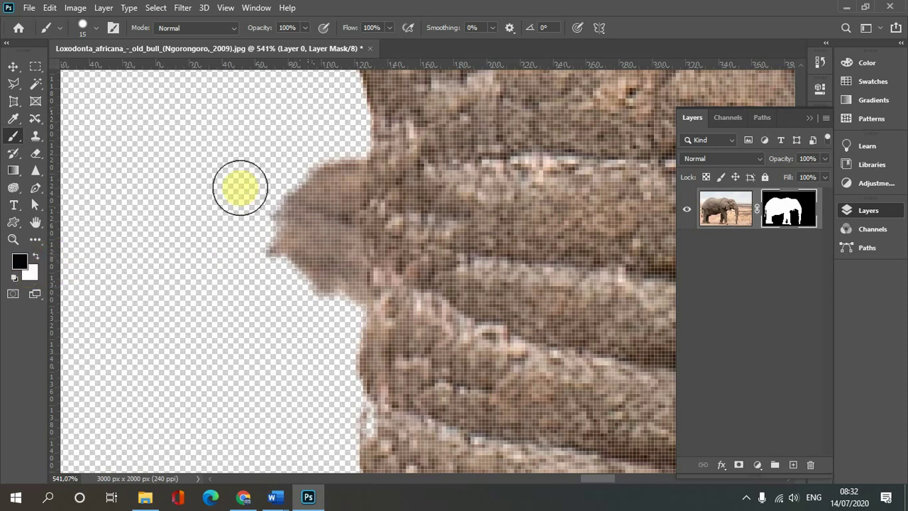
left_click_drag(300, 175, 294, 302)
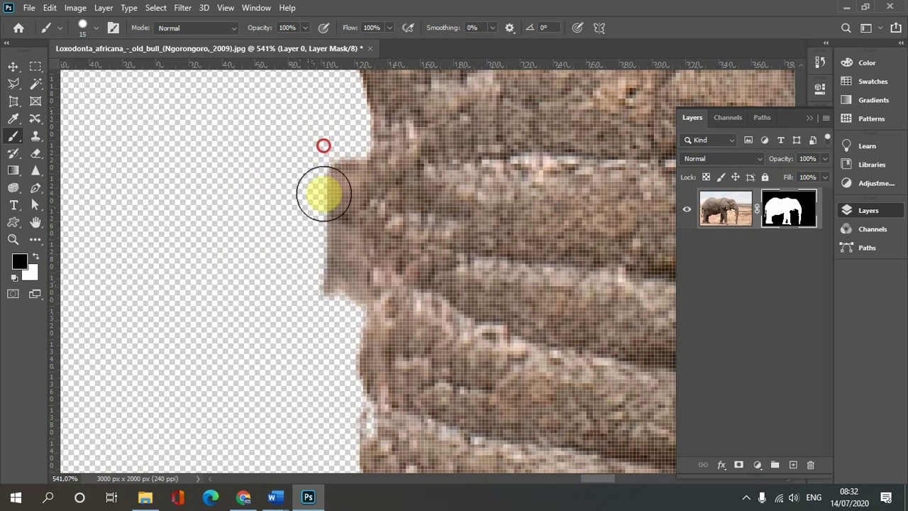
left_click_drag(319, 192, 329, 172)
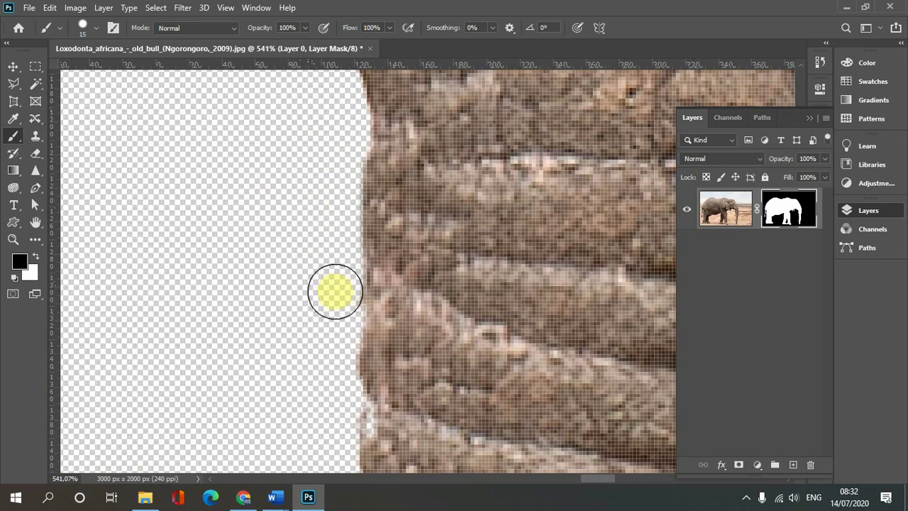
left_click_drag(334, 218, 326, 324)
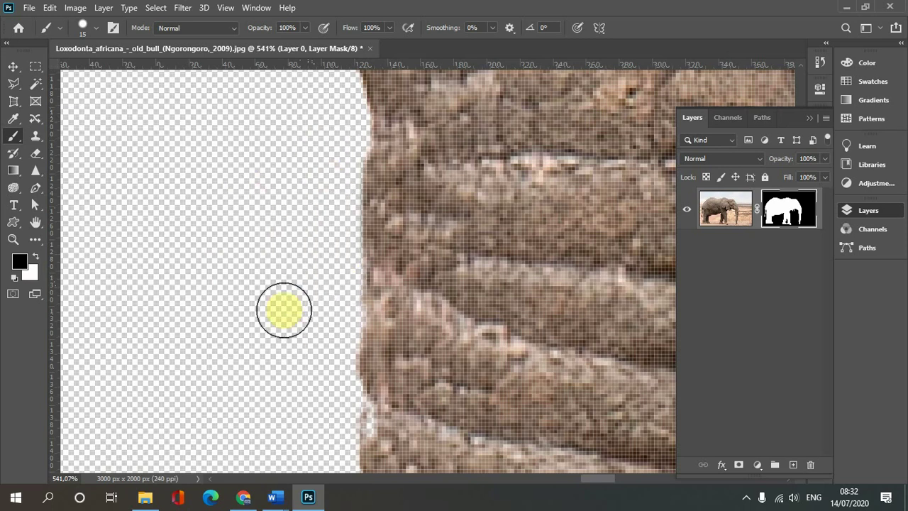
key("ctrl+minus")
key("ctrl+minus")
key("ctrl+minus")
key("ctrl+minus")
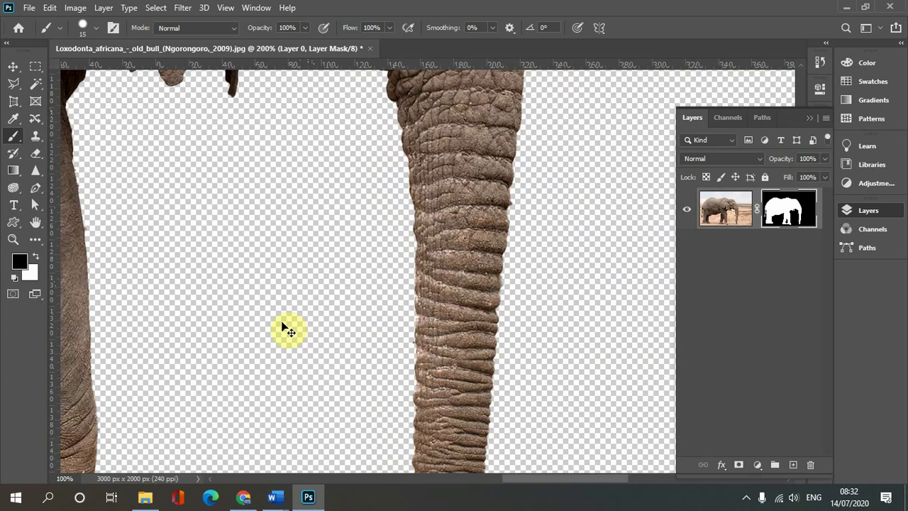
key("ctrl+minus")
key("ctrl+minus")
key("ctrl+minus")
key("ctrl+minus")
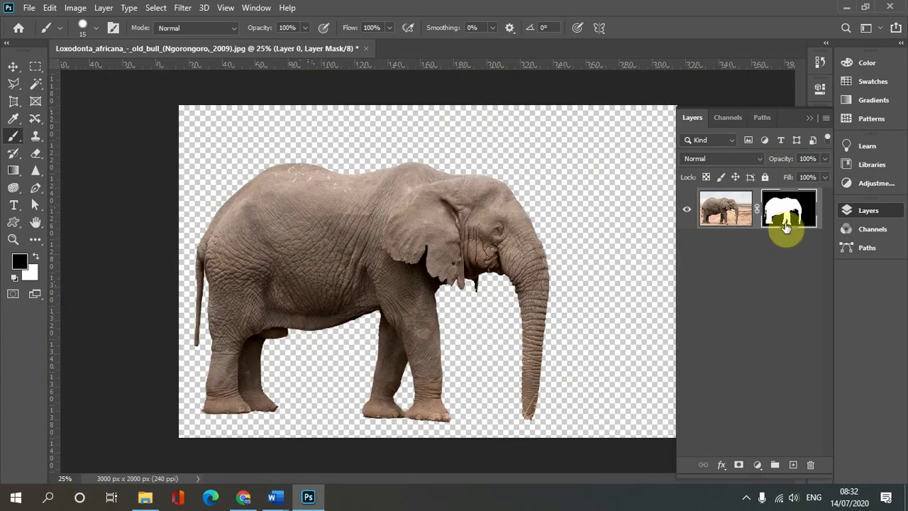
Apply Layer Mask on Layer 0 from the mask thumbnail's context menu.
right_click(778, 223)
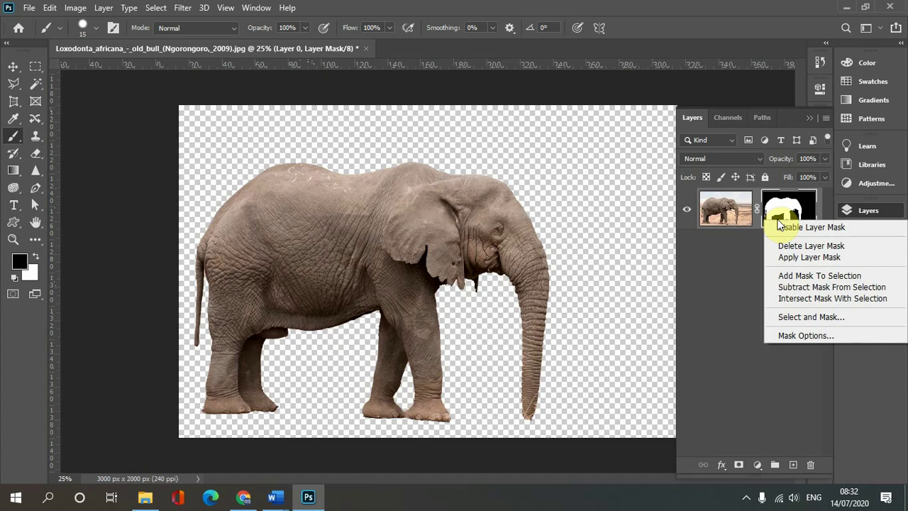
left_click(783, 260)
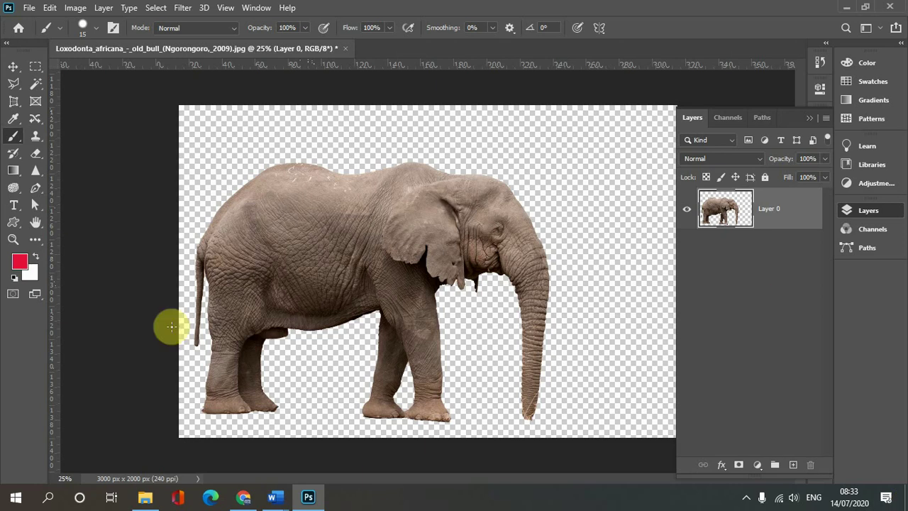
Place Africa.jpg from the Desktop into the document as an embedded layer.
left_click(32, 12)
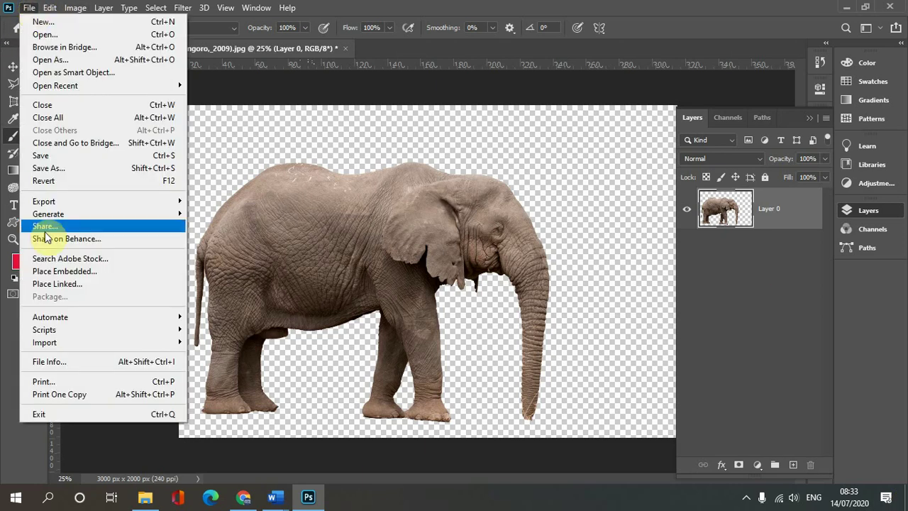
left_click(56, 274)
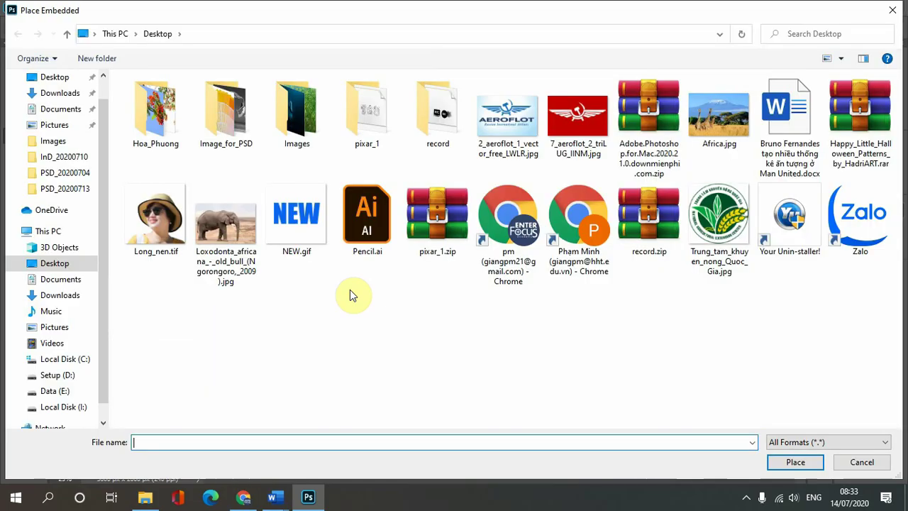
left_click(726, 124)
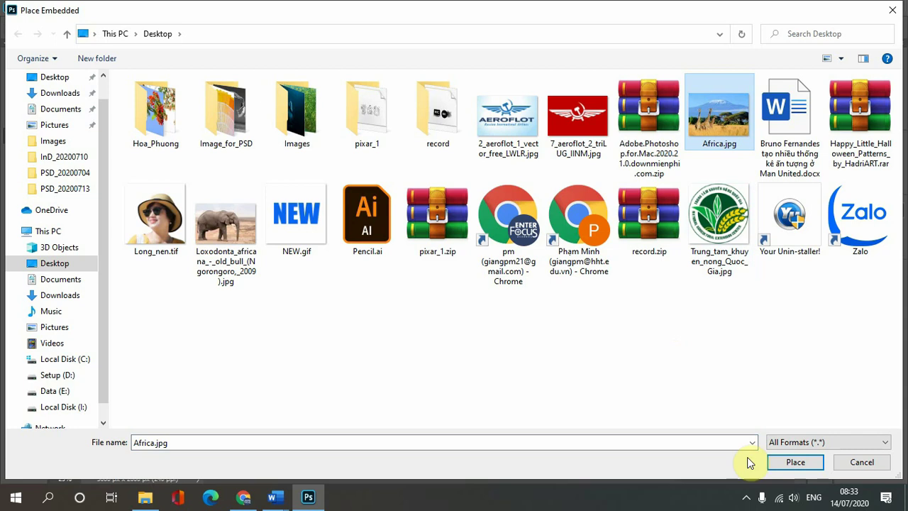
left_click(793, 464)
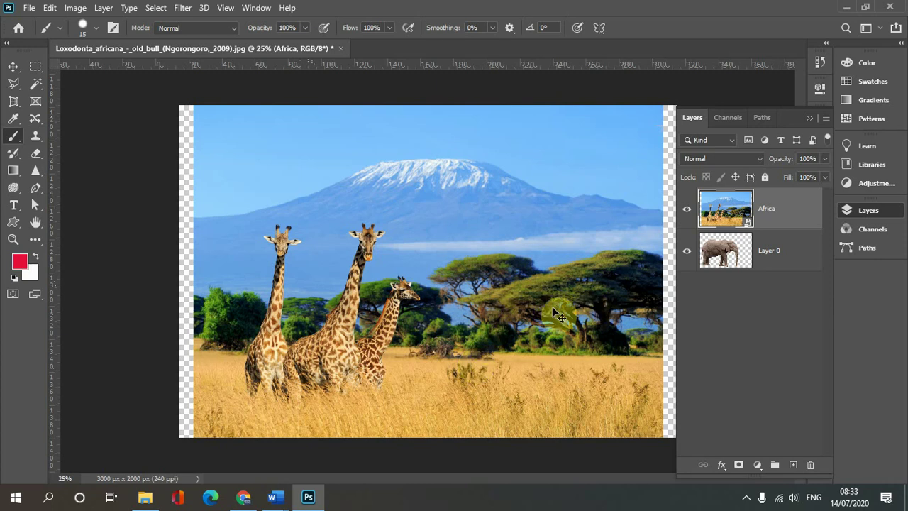
Scale the Africa photo up to cover the canvas and move its layer below Layer 0.
key("ctrl+minus")
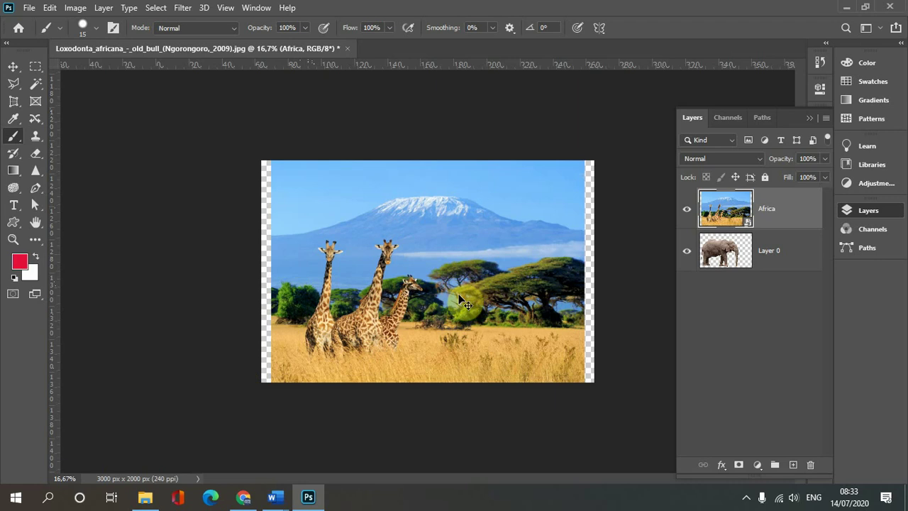
key("ctrl+t")
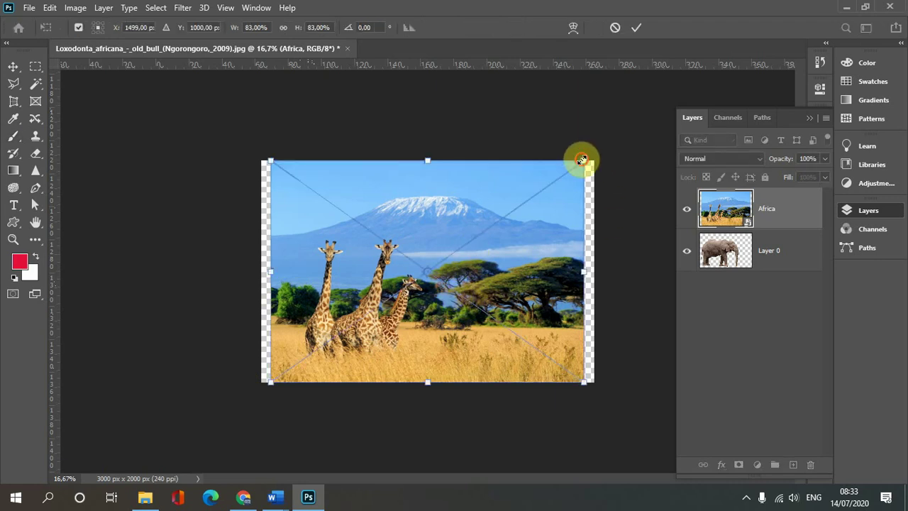
left_click_drag(582, 159, 603, 150)
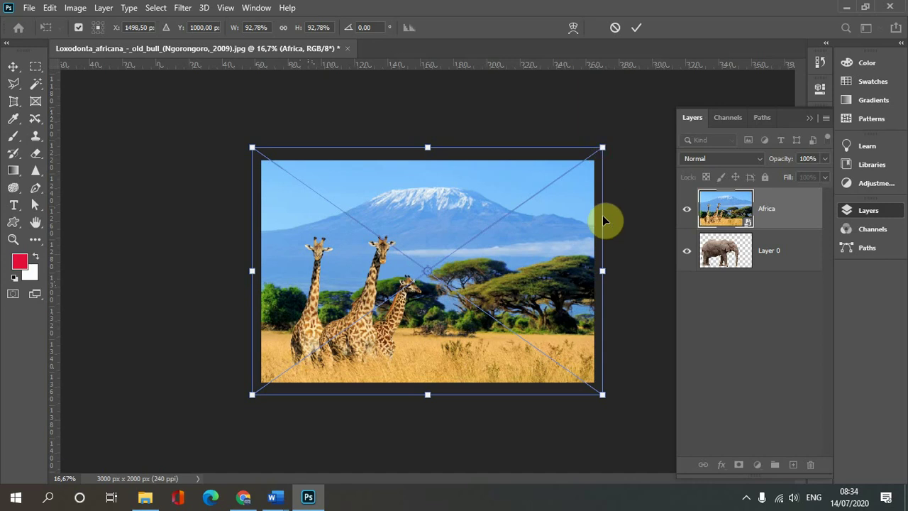
key("Return")
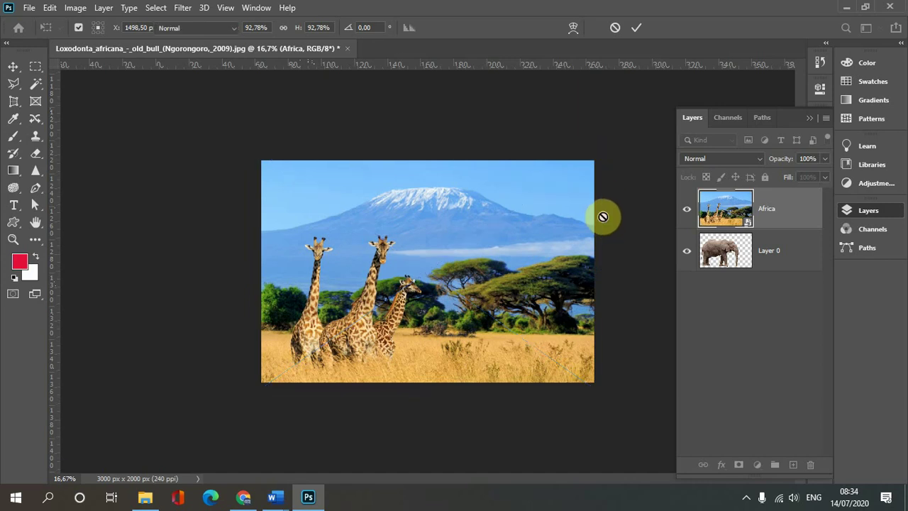
key("b")
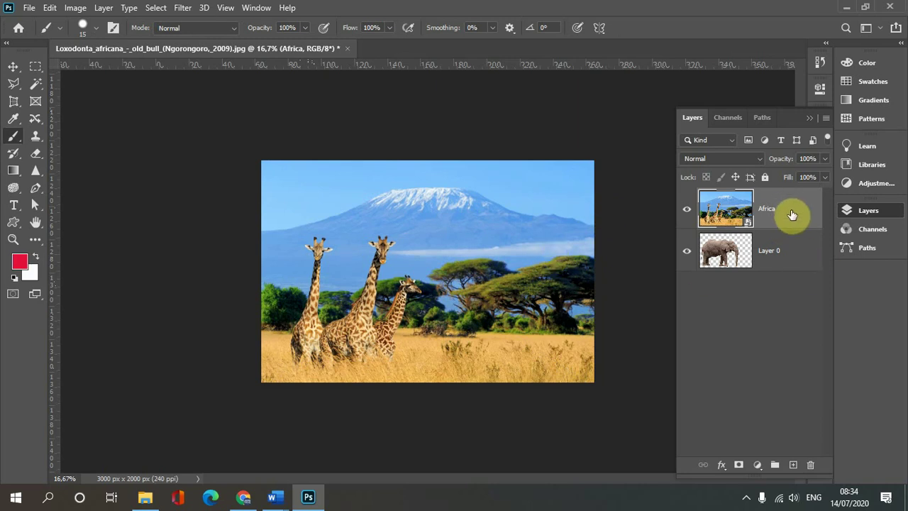
left_click_drag(791, 215, 800, 260)
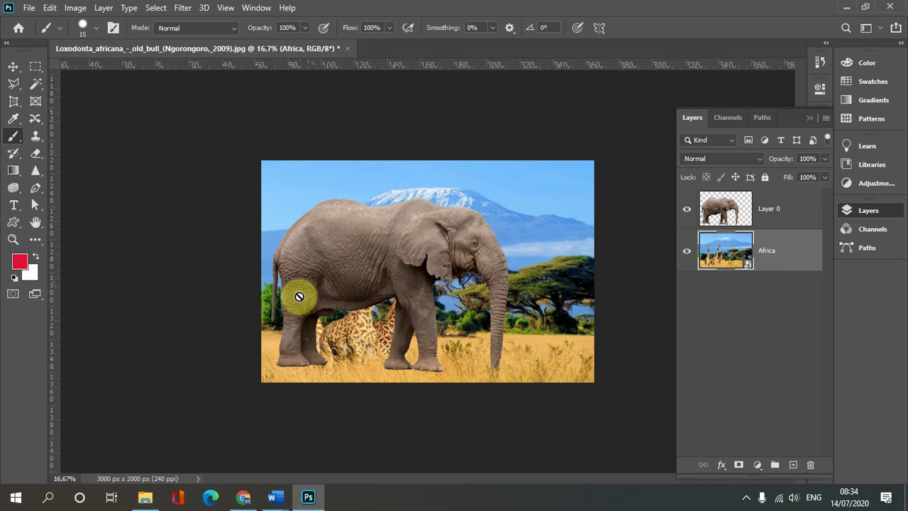
Flip the Africa background horizontally and shift it to the right.
left_click(50, 9)
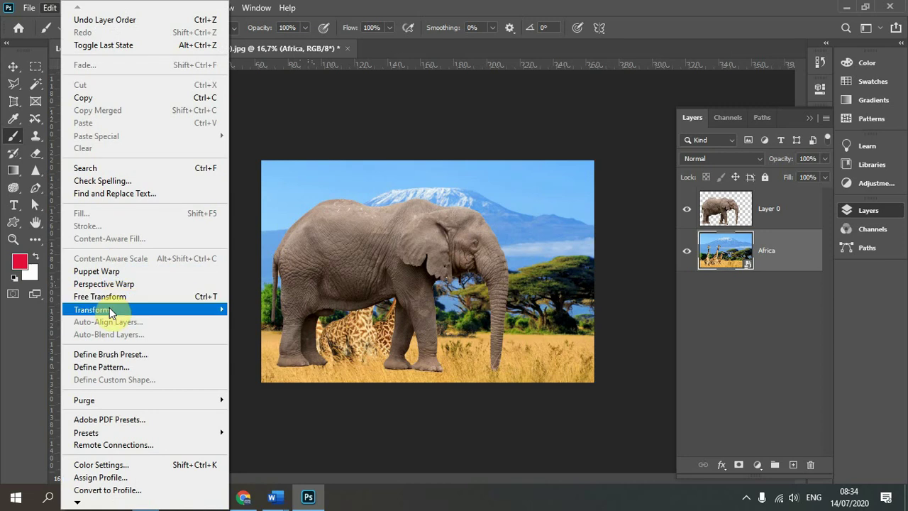
mouse_move(92, 309)
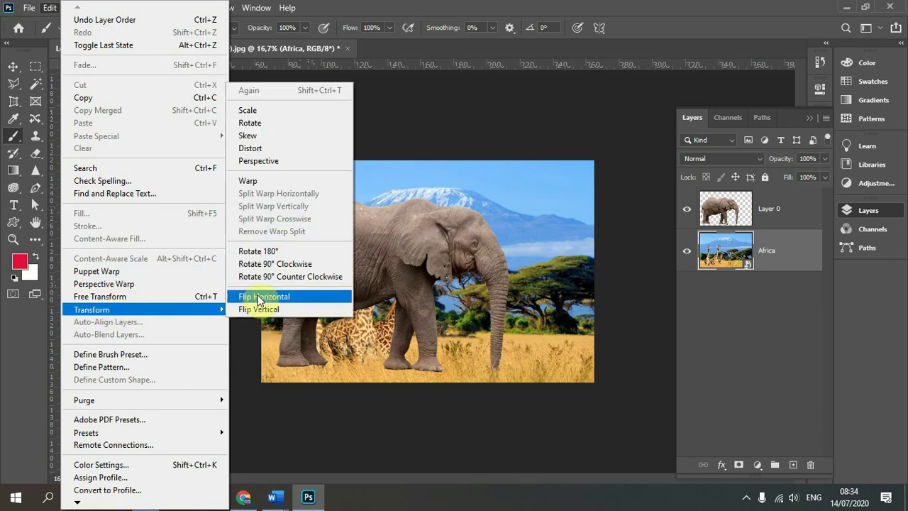
left_click(259, 296)
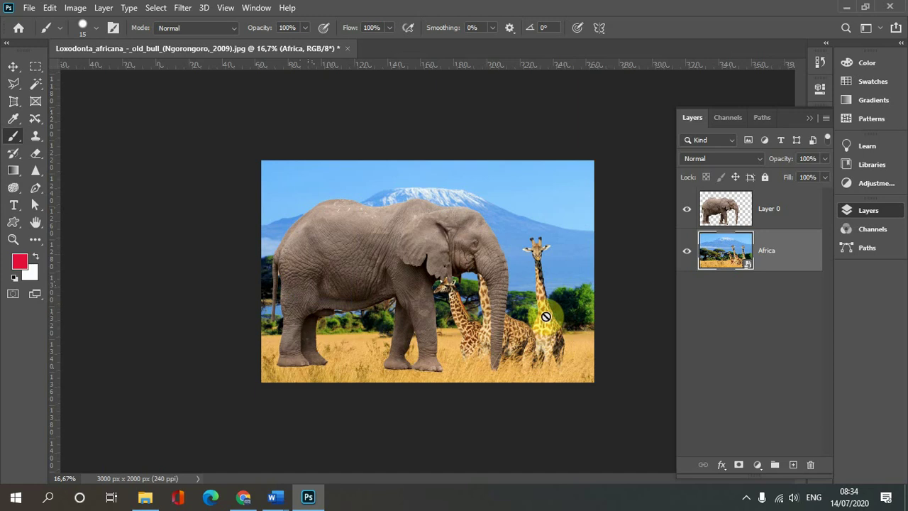
left_click(14, 66)
left_click(766, 252)
mouse_move(499, 325)
left_mouse_down()
mouse_move(566, 319)
mouse_move(559, 315)
left_mouse_up()
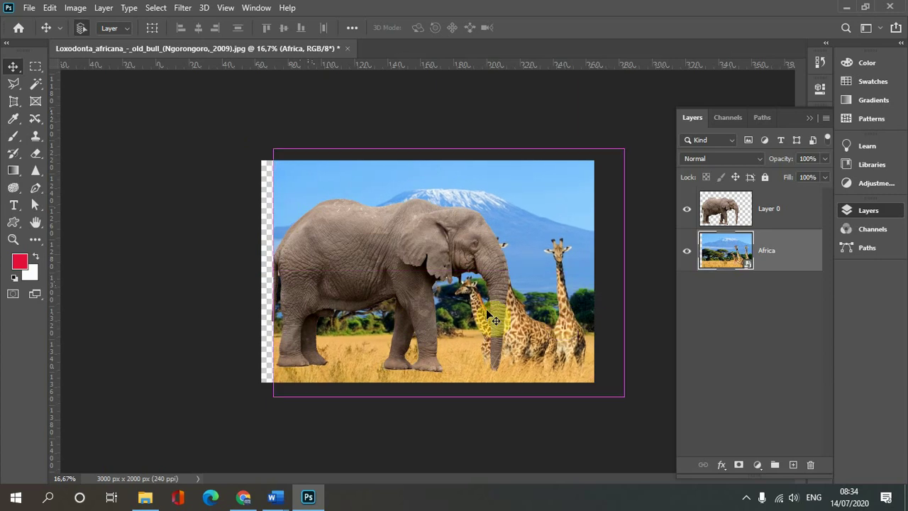
Enlarge the Africa background up and left until it covers the whole canvas.
key("ctrl+t")
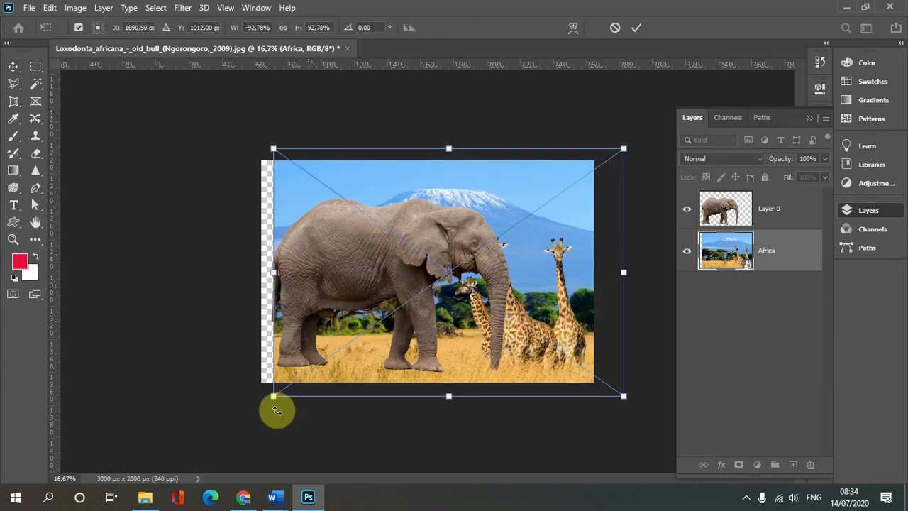
left_click_drag(273, 149, 260, 142)
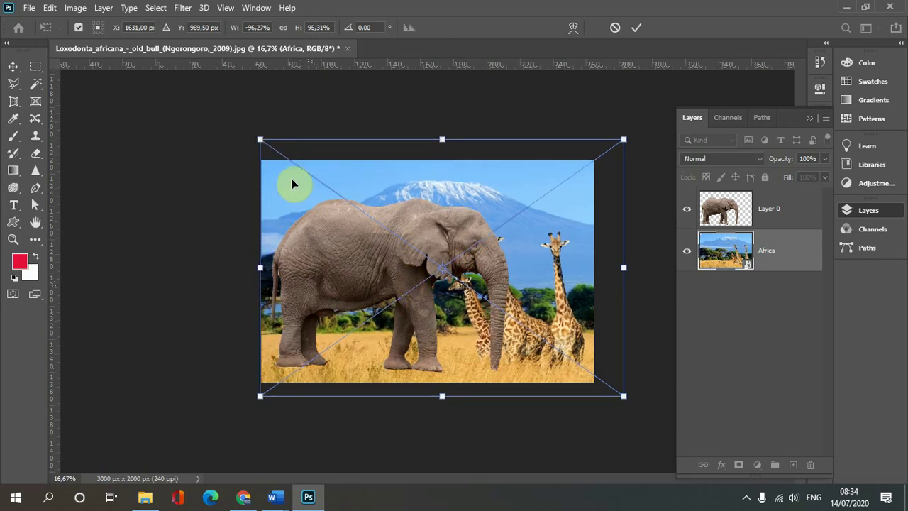
left_click_drag(261, 140, 256, 137)
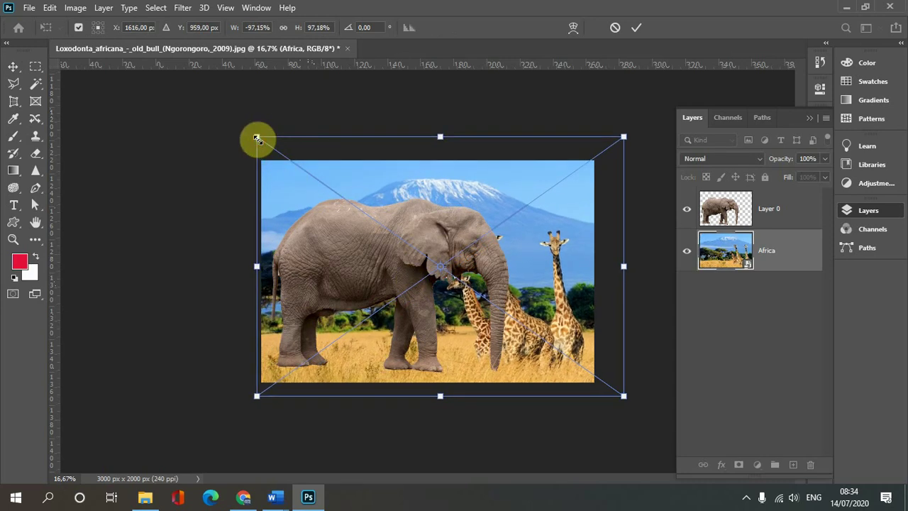
key("Return")
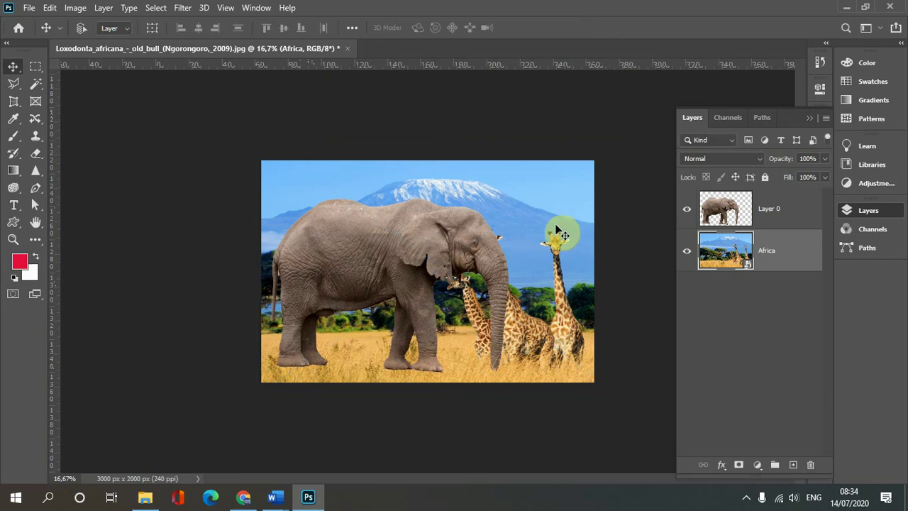
Select Layer 0 and move the elephant down and to the left.
left_click(717, 205)
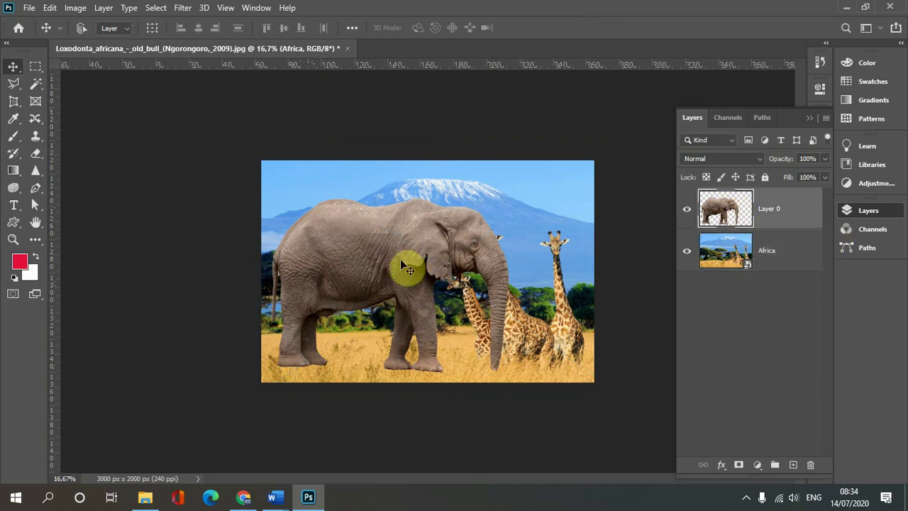
right_click(360, 269)
left_click(362, 269)
left_click_drag(346, 253, 352, 268)
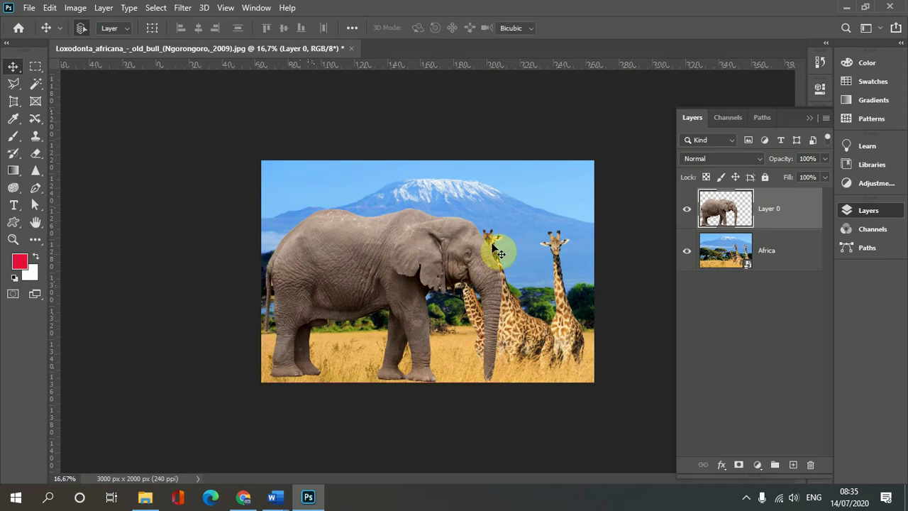
Shrink the elephant slightly and nudge it right and down into position.
key("ctrl+t")
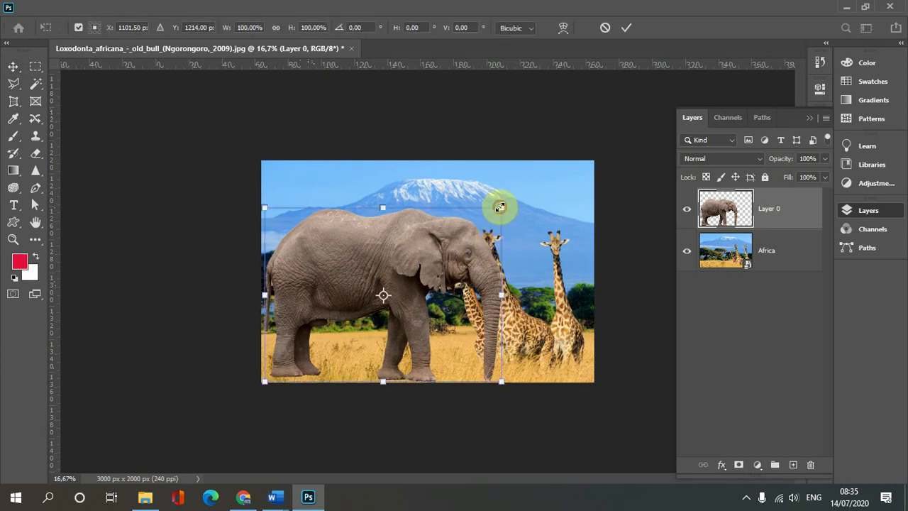
mouse_move(501, 207)
left_mouse_down()
mouse_move(475, 236)
mouse_move(474, 227)
left_mouse_up()
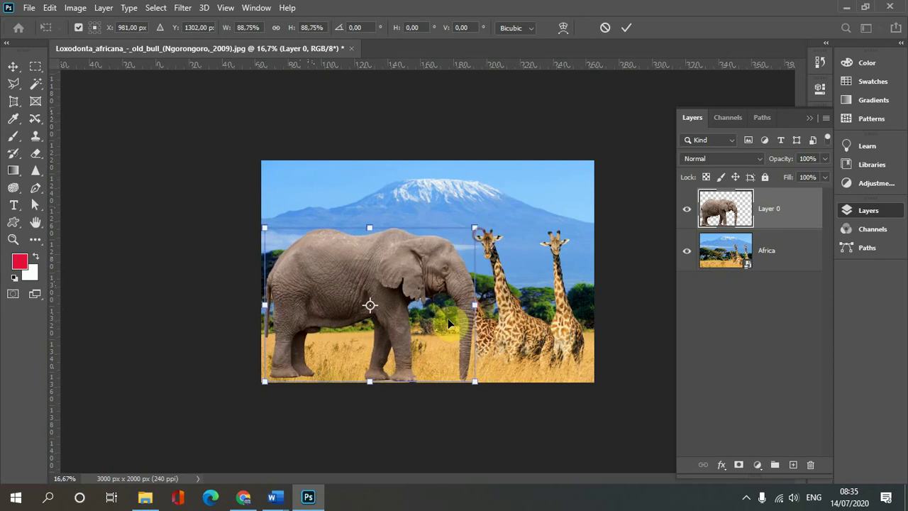
double_click(435, 332)
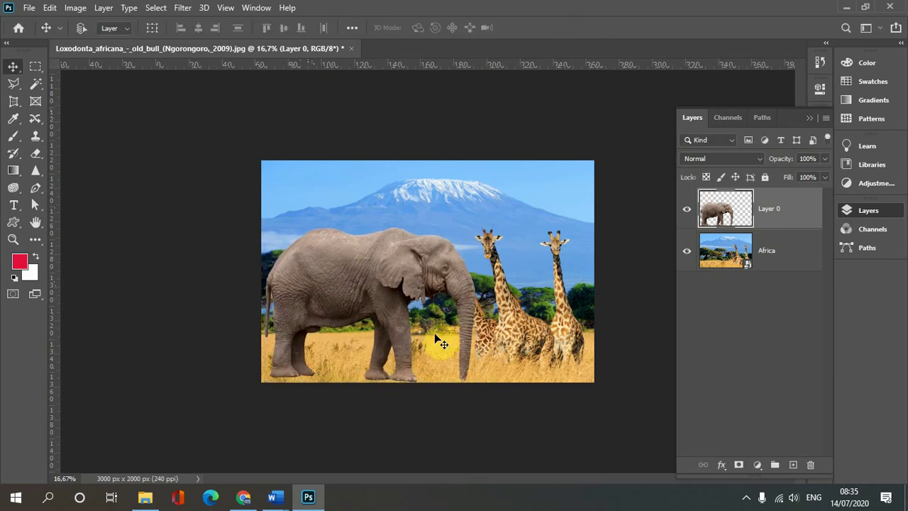
left_click_drag(407, 335, 411, 345)
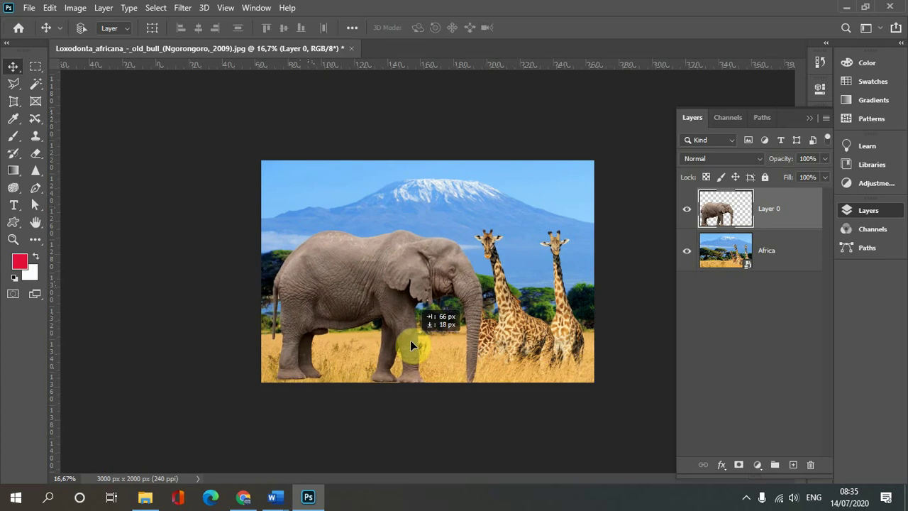
left_click_drag(409, 345, 410, 344)
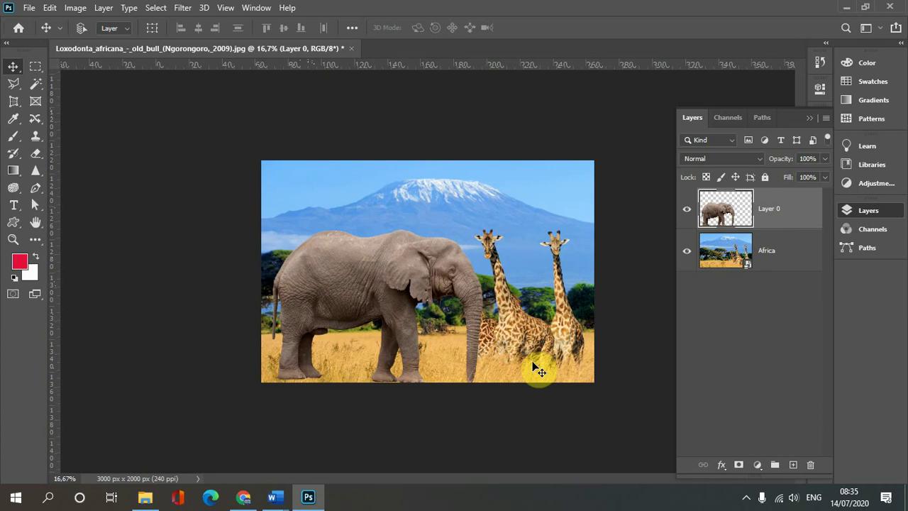
Rotate the elephant to about -1.26° and apply the transform.
key("ctrl+t")
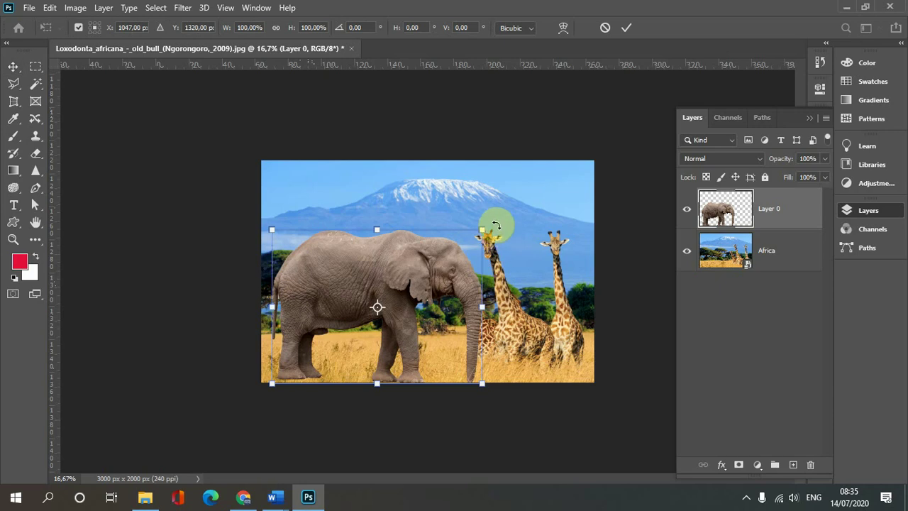
left_click_drag(496, 224, 494, 222)
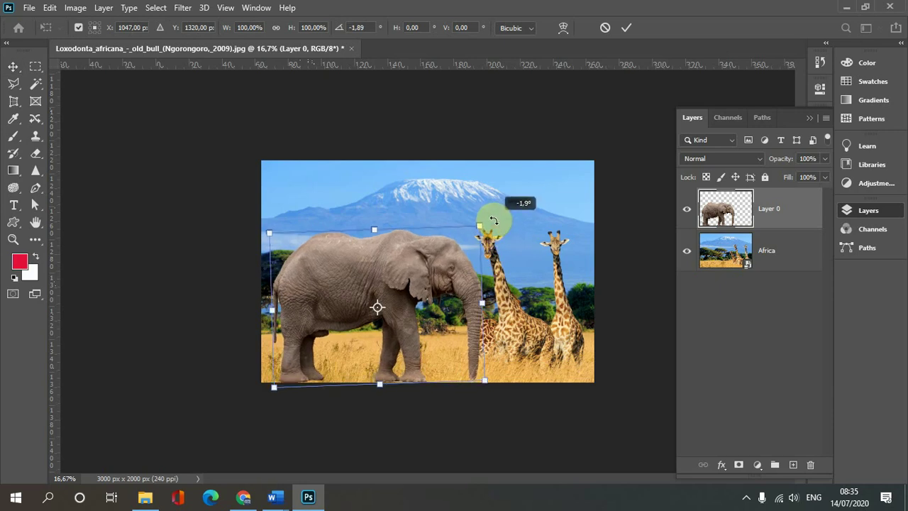
left_click_drag(493, 222, 492, 228)
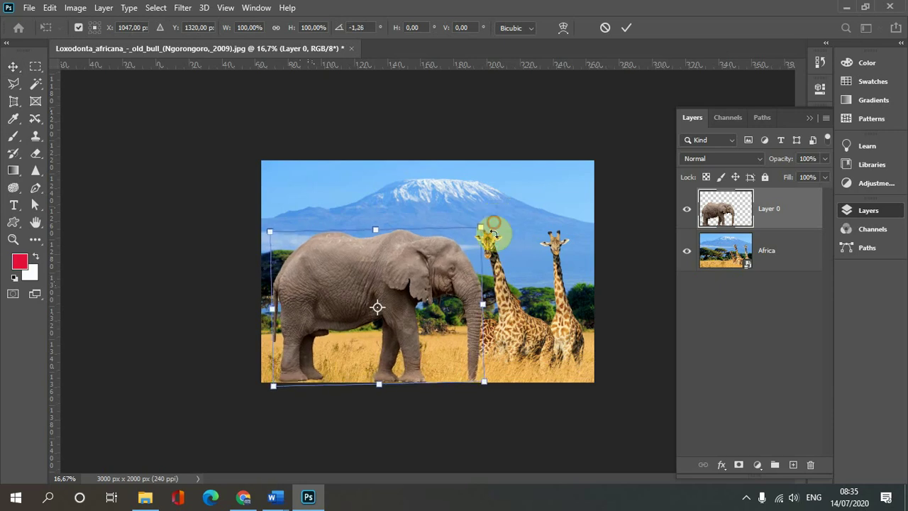
key("Return")
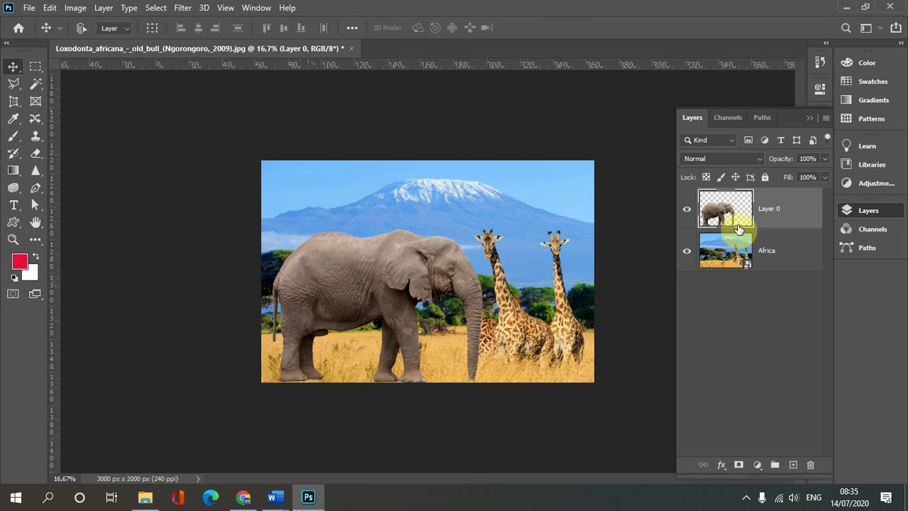
Add a layer mask to Layer 0 and switch to a slightly larger brush.
left_click(740, 466)
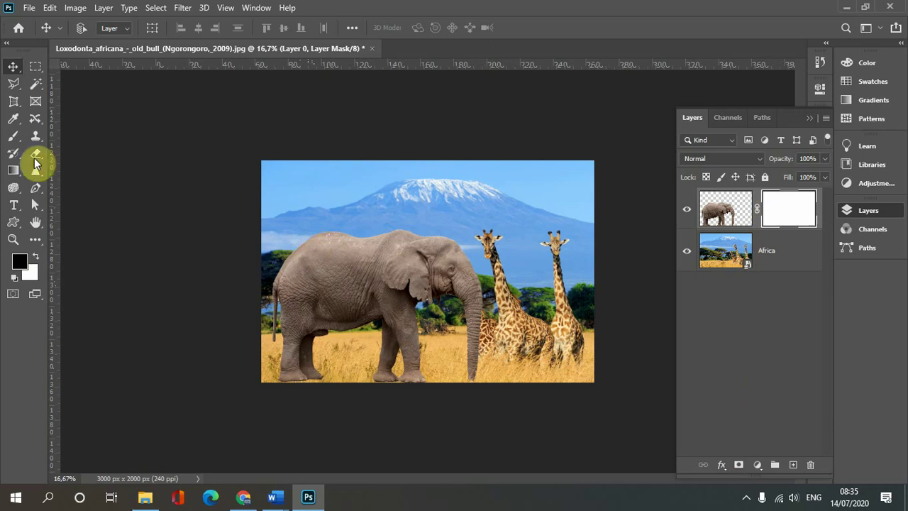
left_click(13, 136)
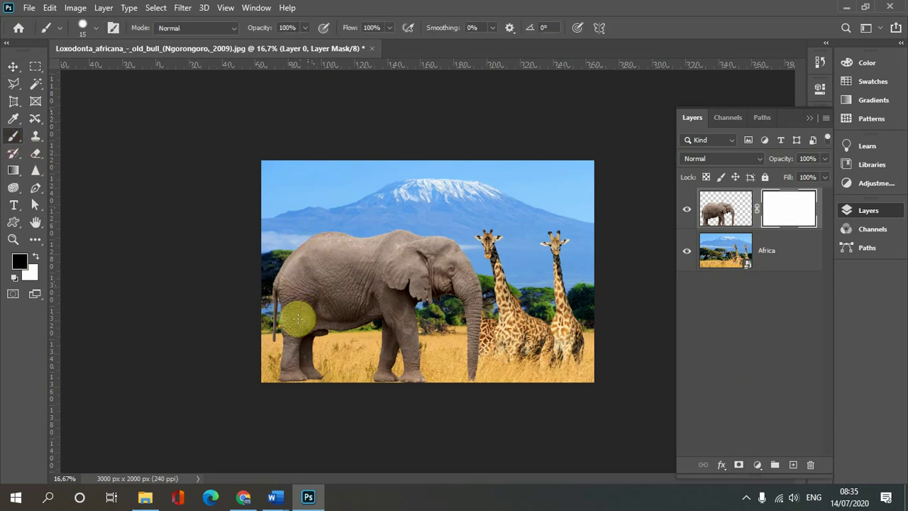
scroll(346, 376, "up", 5)
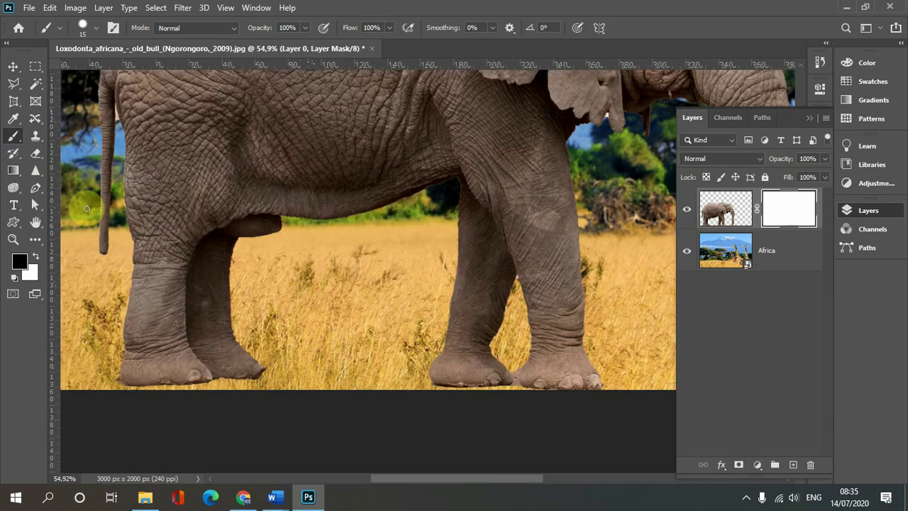
left_click(97, 28)
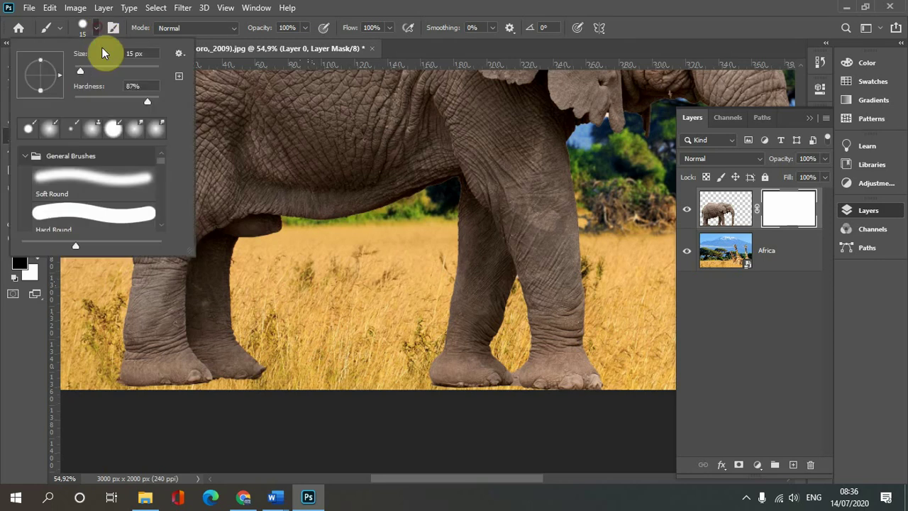
left_click_drag(80, 71, 90, 69)
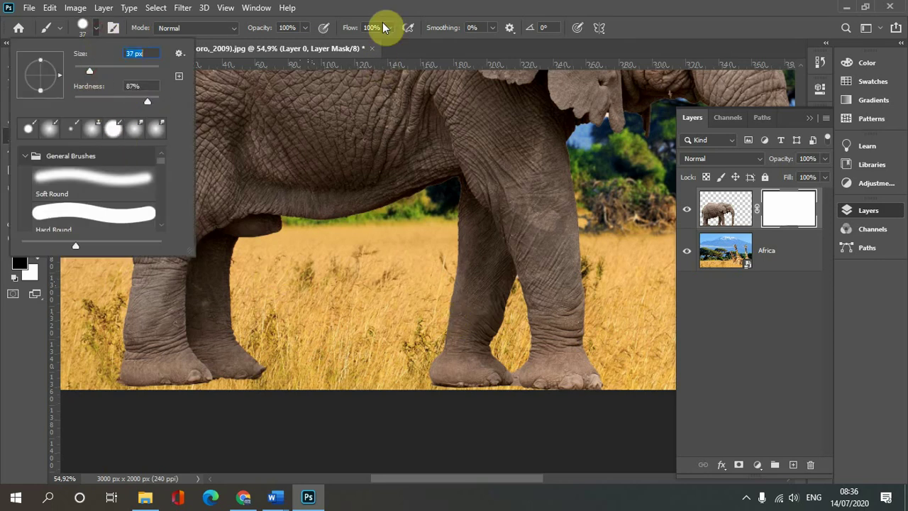
key("Return")
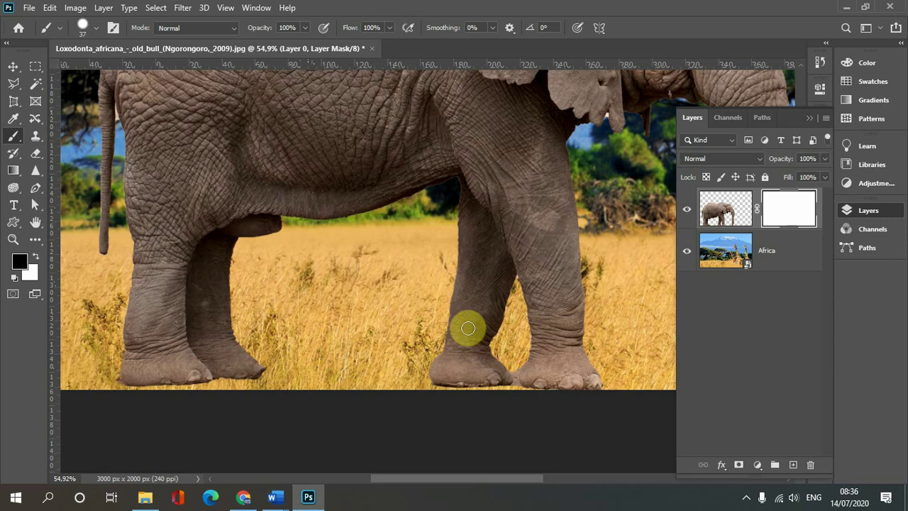
Set a soft brush of about 106 px with black as the painting colour.
left_click_drag(468, 328, 485, 330)
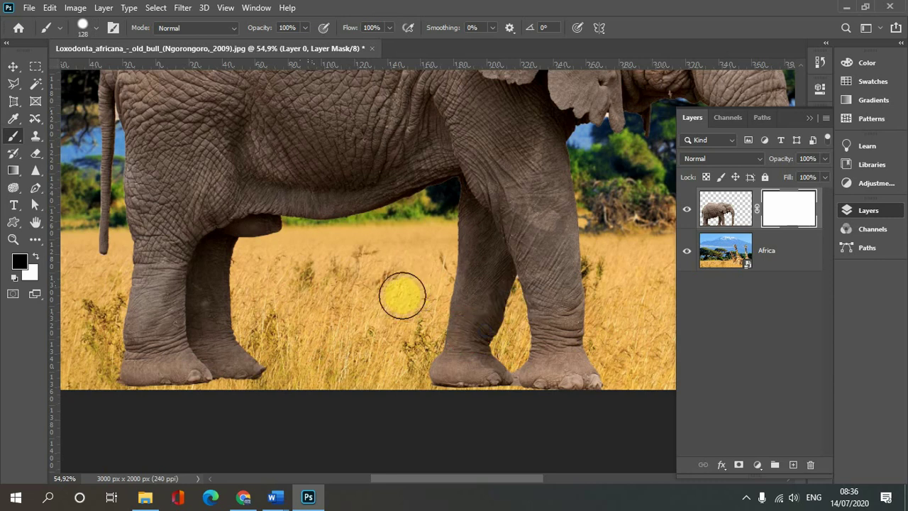
left_click_drag(431, 312, 433, 201)
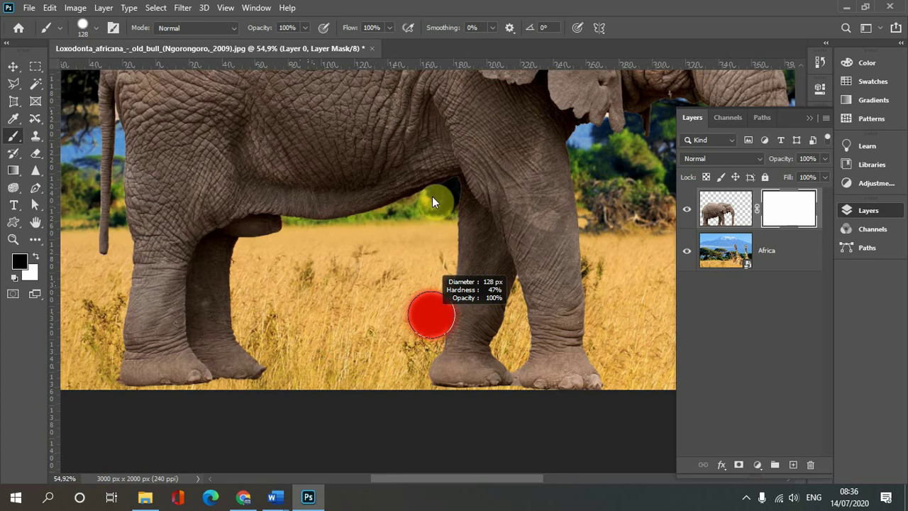
left_click_drag(432, 196, 423, 142)
left_click_drag(395, 342, 385, 249)
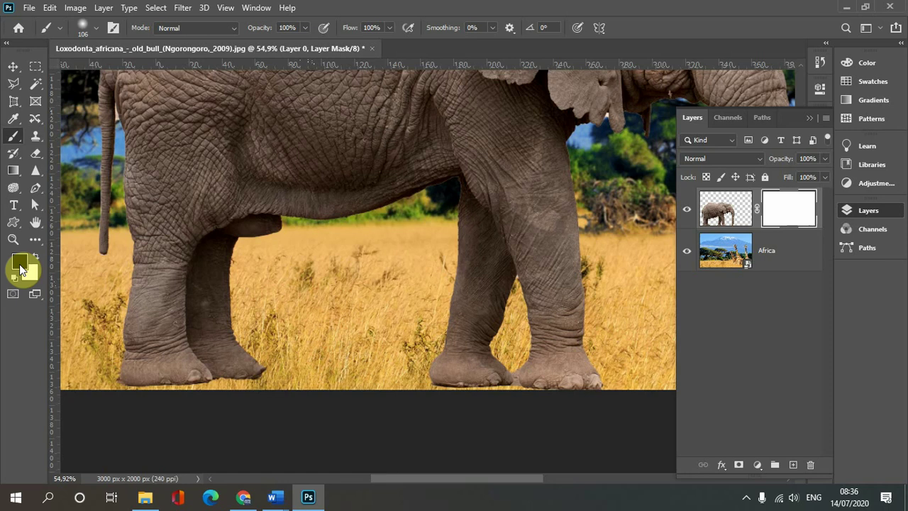
key("d")
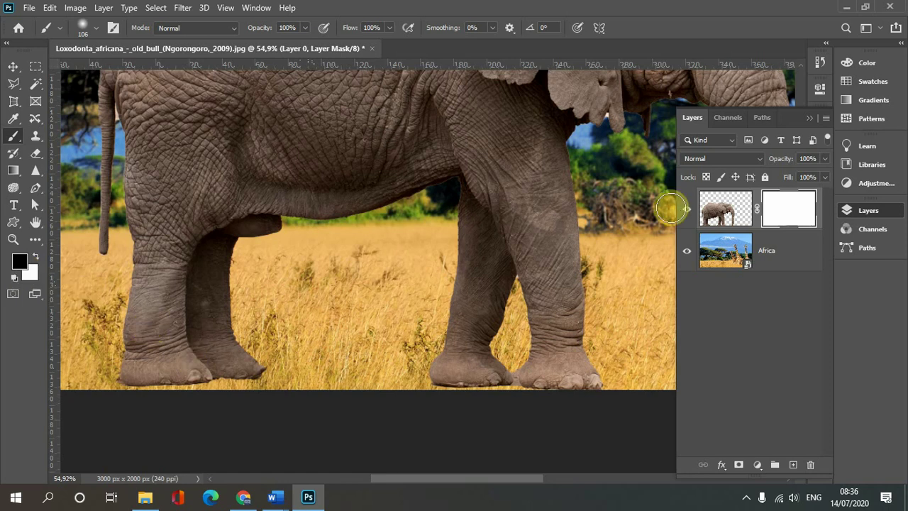
Paint black on the mask over the elephant's feet to hide them in the grass.
mouse_move(105, 336)
left_mouse_down()
mouse_move(128, 320)
mouse_move(127, 371)
mouse_move(154, 340)
mouse_move(206, 381)
mouse_move(218, 336)
mouse_move(229, 341)
mouse_move(123, 371)
mouse_move(140, 373)
left_mouse_up()
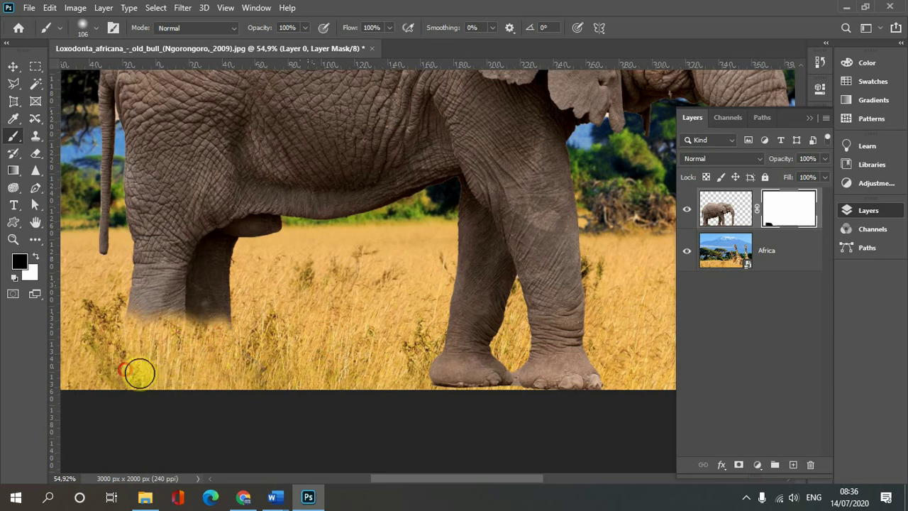
mouse_move(419, 350)
left_mouse_down()
mouse_move(456, 324)
mouse_move(488, 371)
mouse_move(496, 371)
mouse_move(446, 355)
mouse_move(486, 362)
mouse_move(541, 353)
mouse_move(435, 371)
mouse_move(614, 377)
mouse_move(543, 350)
mouse_move(602, 346)
mouse_move(535, 348)
mouse_move(448, 334)
mouse_move(517, 340)
mouse_move(172, 347)
mouse_move(266, 331)
mouse_move(137, 346)
left_mouse_up()
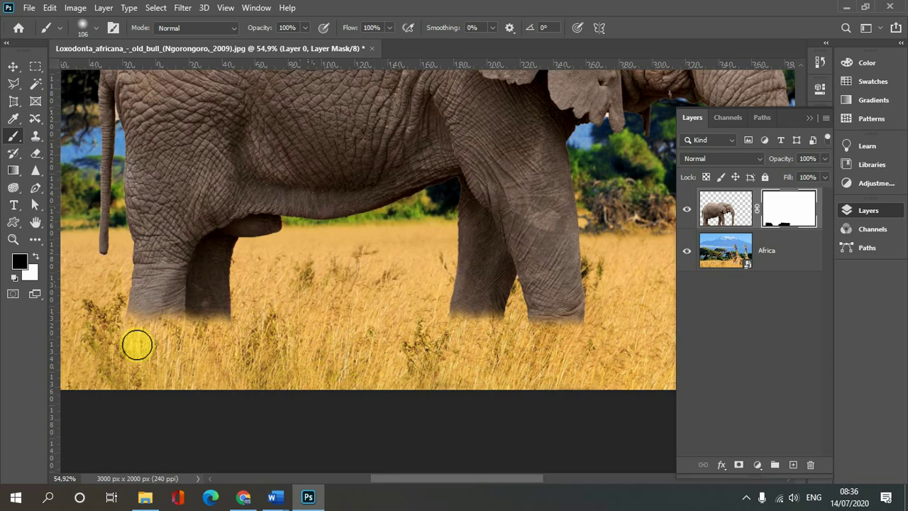
left_click_drag(534, 348, 578, 339)
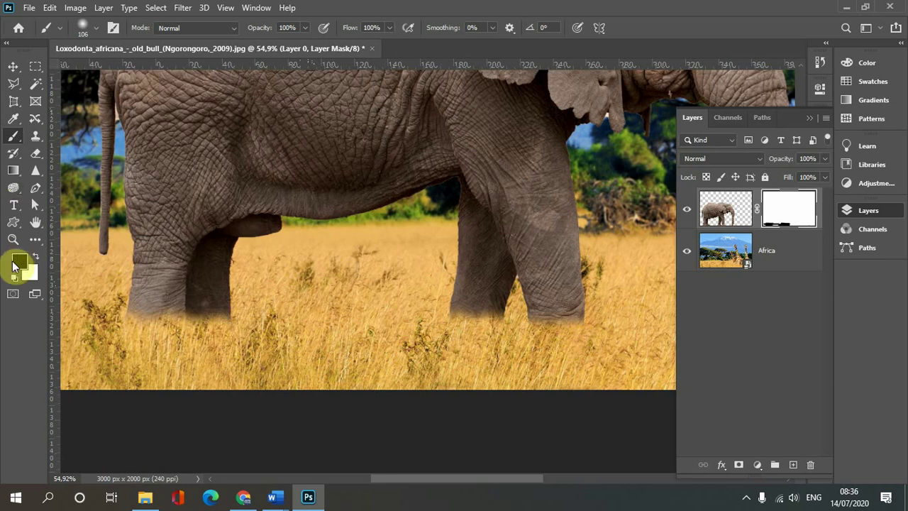
left_click(18, 263)
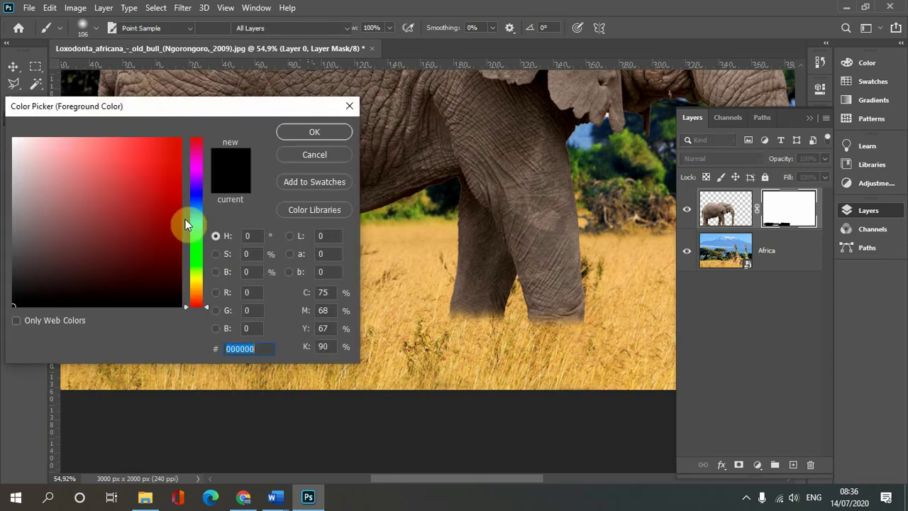
Fade the front leg's bottom into the grass using a dark grey mask colour.
left_click(17, 261)
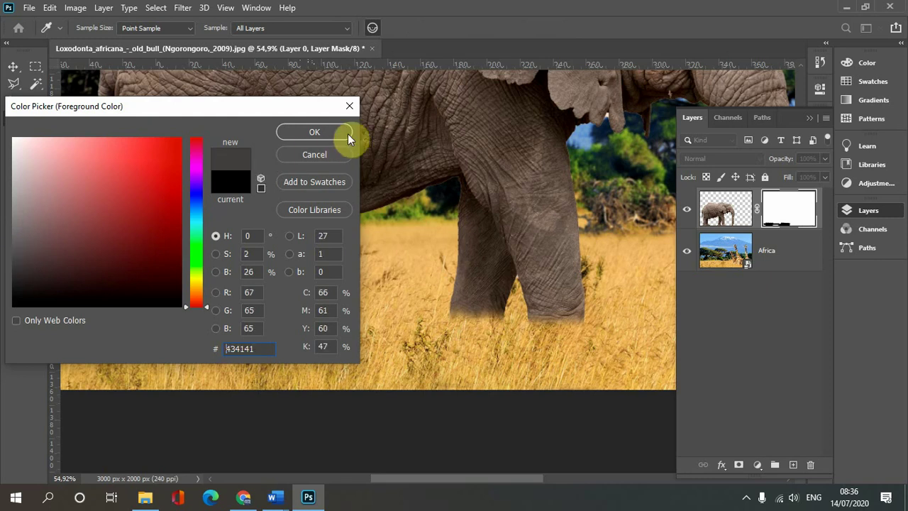
double_click(300, 132)
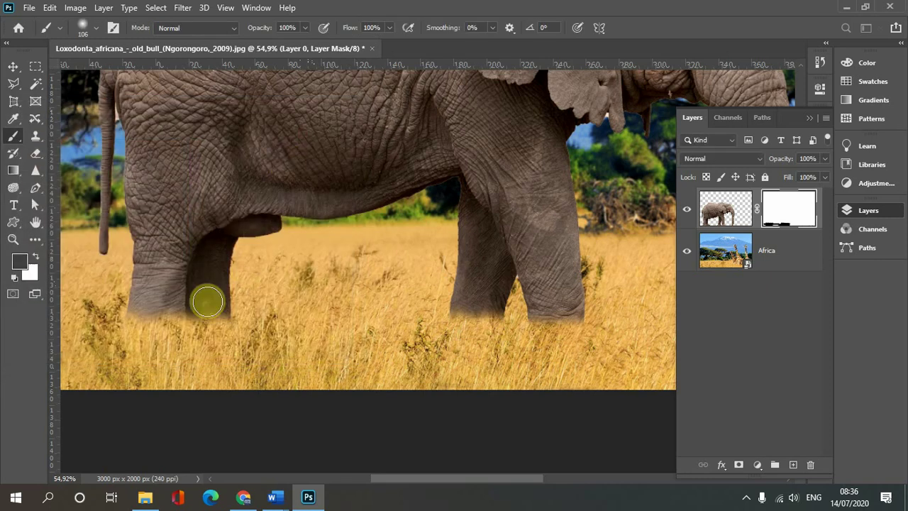
mouse_move(142, 334)
left_mouse_down()
mouse_move(137, 308)
mouse_move(165, 323)
mouse_move(203, 308)
mouse_move(215, 320)
mouse_move(221, 312)
left_mouse_up()
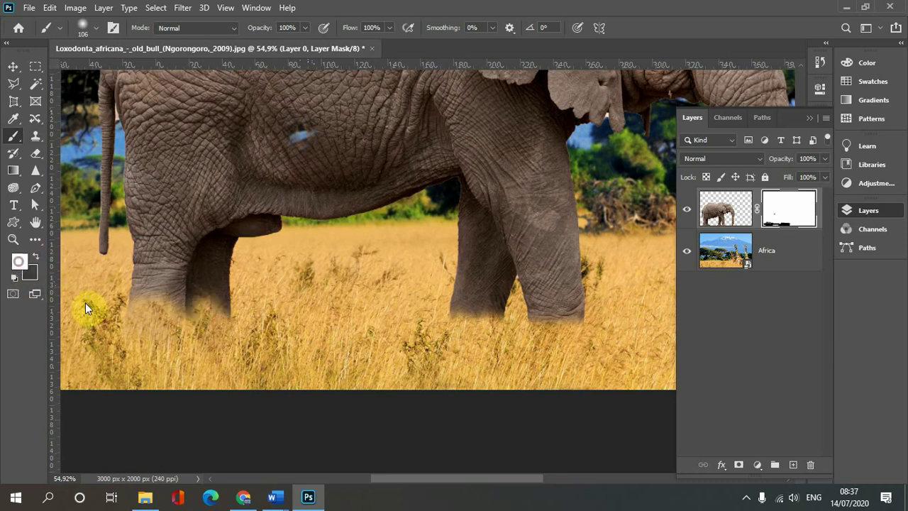
Switch to off-white efeeee and restore part of the near and rear legs' bottoms.
left_click(20, 262)
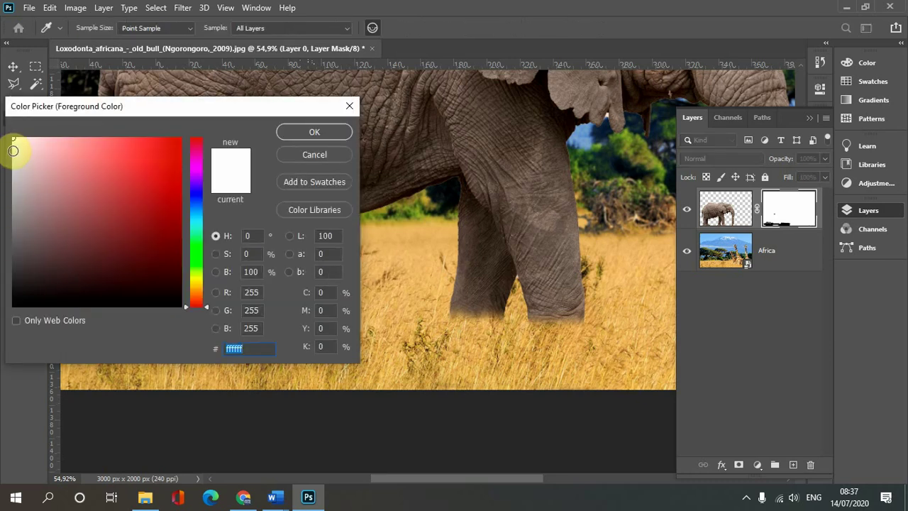
left_click(12, 148)
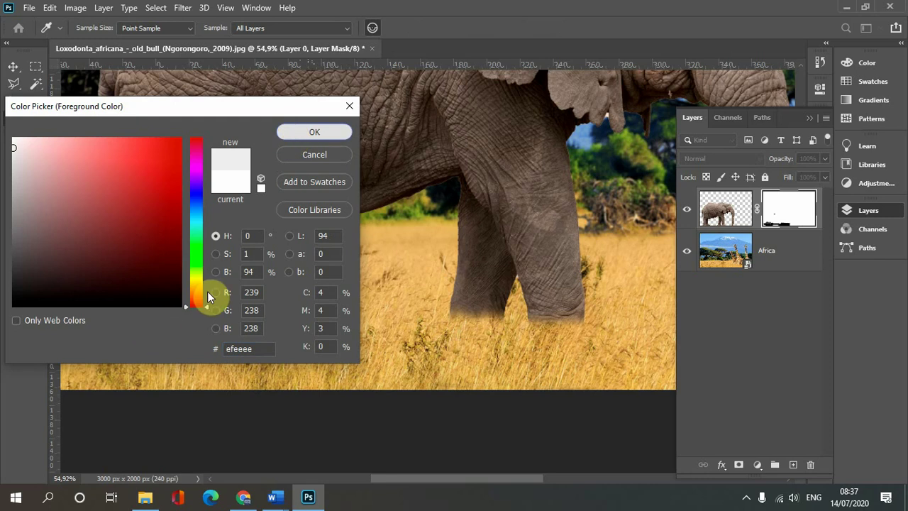
left_click(305, 131)
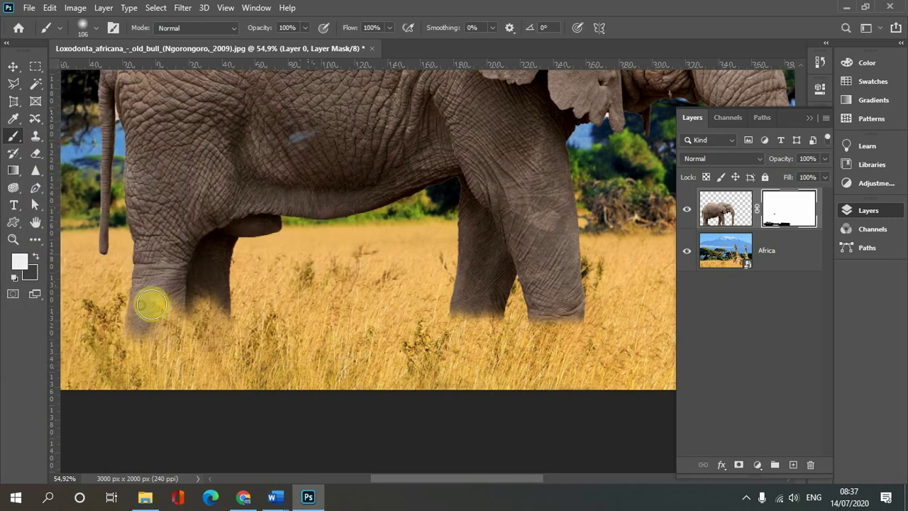
mouse_move(151, 305)
left_mouse_down()
mouse_move(163, 314)
mouse_move(205, 305)
mouse_move(213, 313)
left_mouse_up()
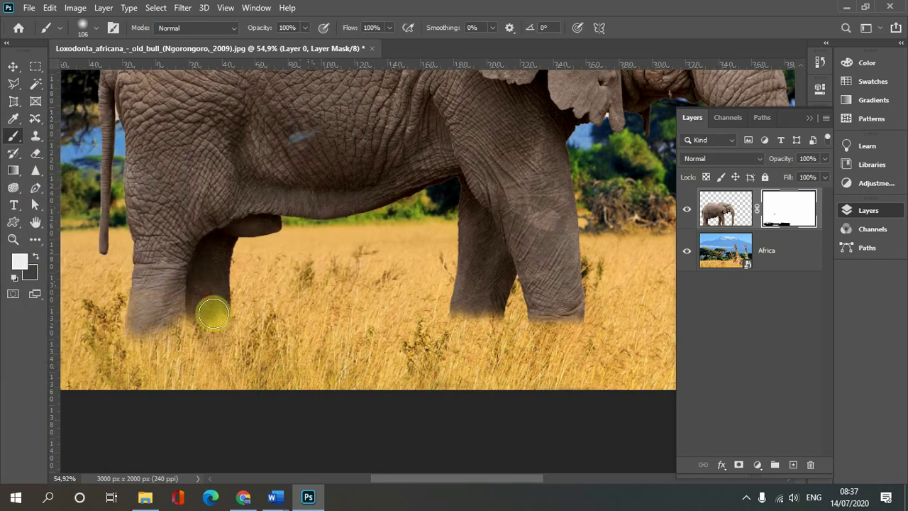
mouse_move(484, 292)
left_mouse_down()
mouse_move(463, 316)
mouse_move(523, 304)
mouse_move(571, 320)
left_mouse_up()
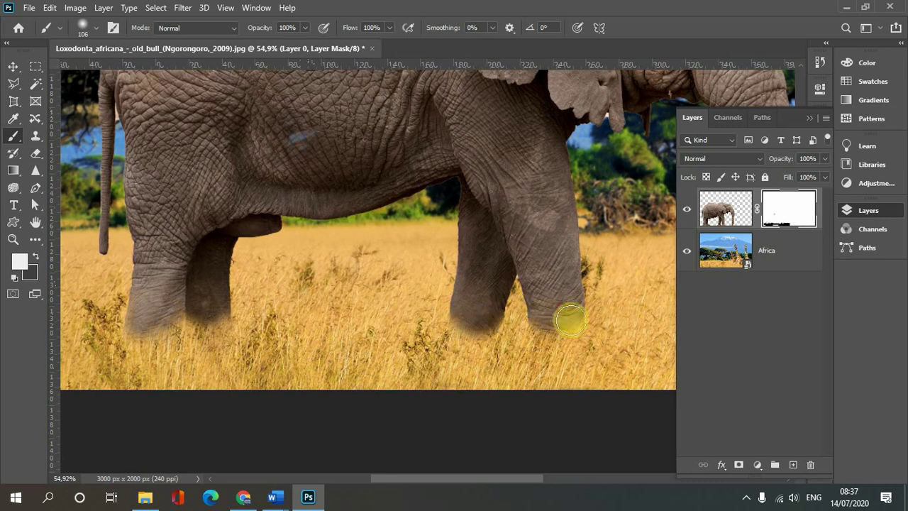
Enlarge the brush to 199 px and paint black to blend the left foot into the grass.
left_click(95, 28)
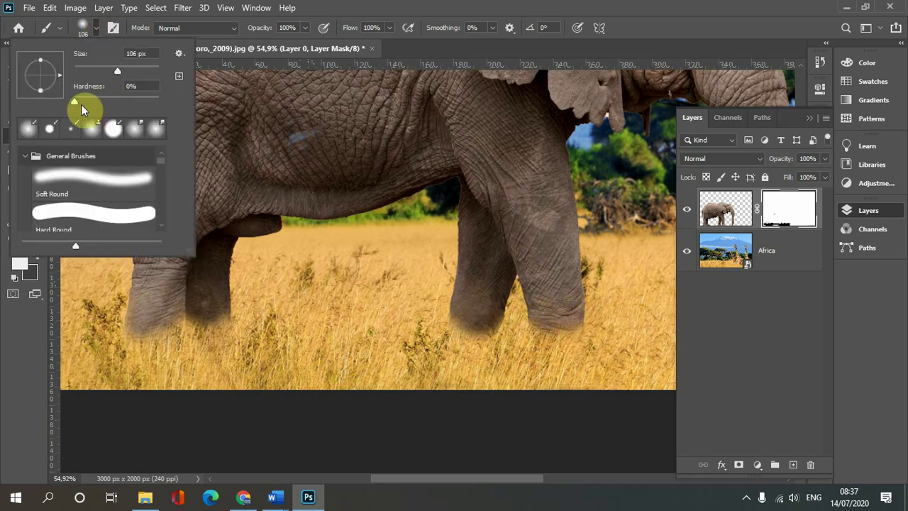
left_click_drag(120, 70, 137, 68)
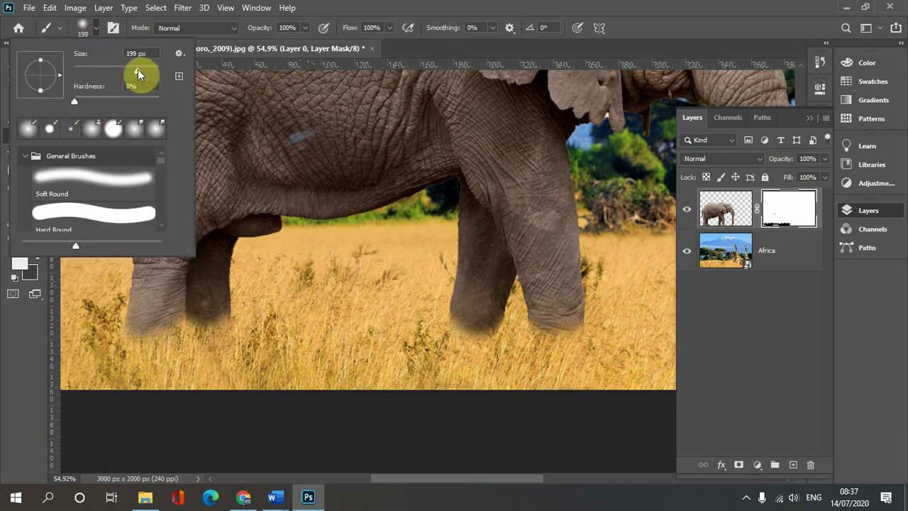
left_click(362, 12)
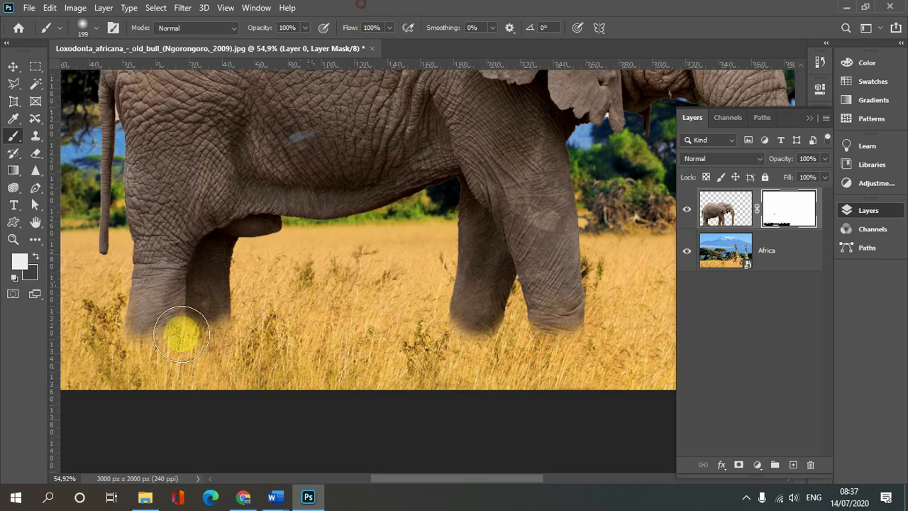
left_click(44, 262)
mouse_move(137, 349)
left_mouse_down()
mouse_move(217, 359)
mouse_move(421, 356)
mouse_move(452, 374)
left_mouse_up()
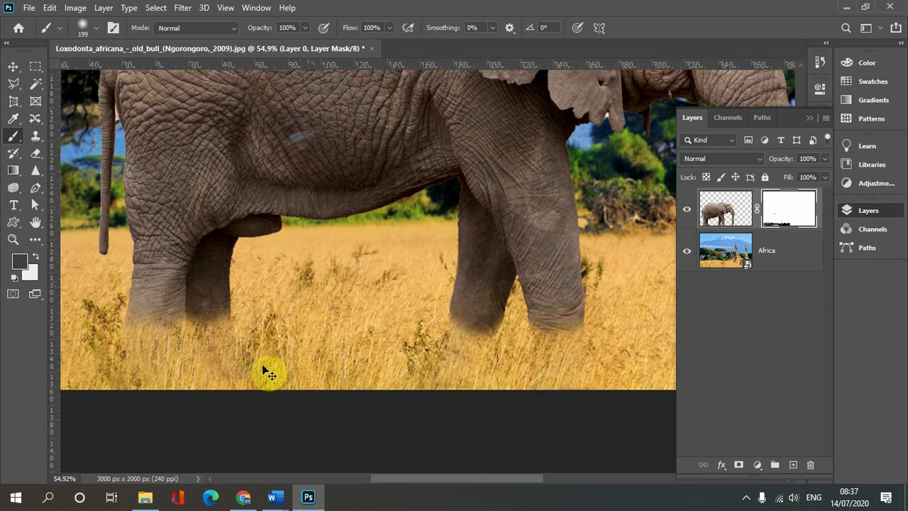
key("ctrl+minus")
key("ctrl+minus")
key("ctrl+minus")
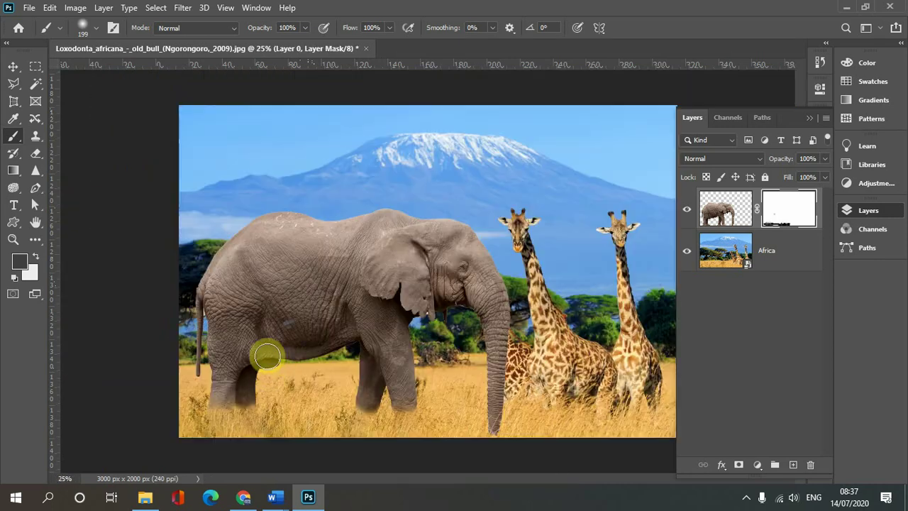
Drag the Layer 0 elephant lower into place, then duplicate it as Layer 0 copy.
left_click(13, 66)
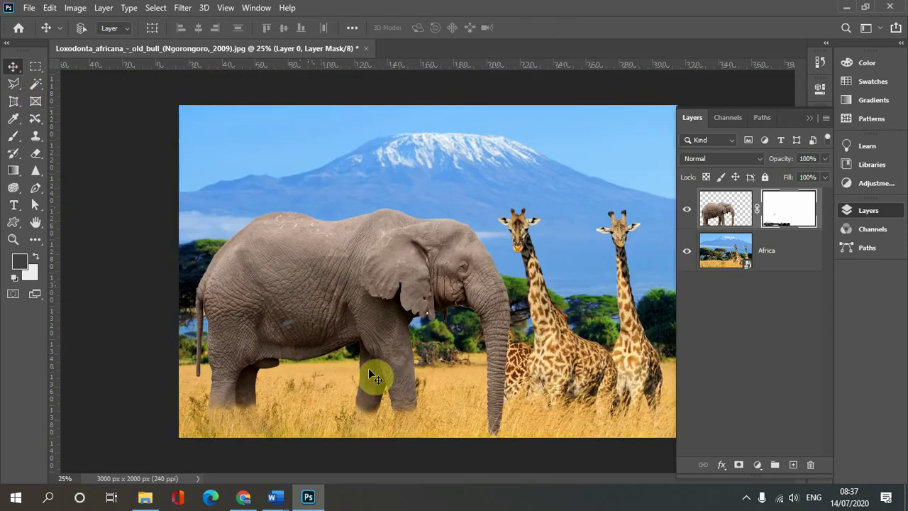
right_click(298, 324)
left_click(315, 327)
left_click_drag(315, 324, 314, 338)
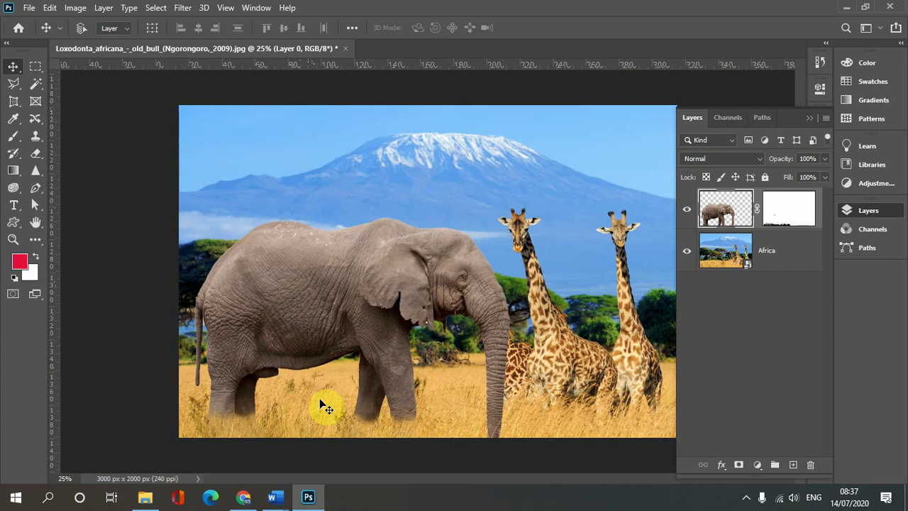
left_click_drag(304, 339, 302, 314)
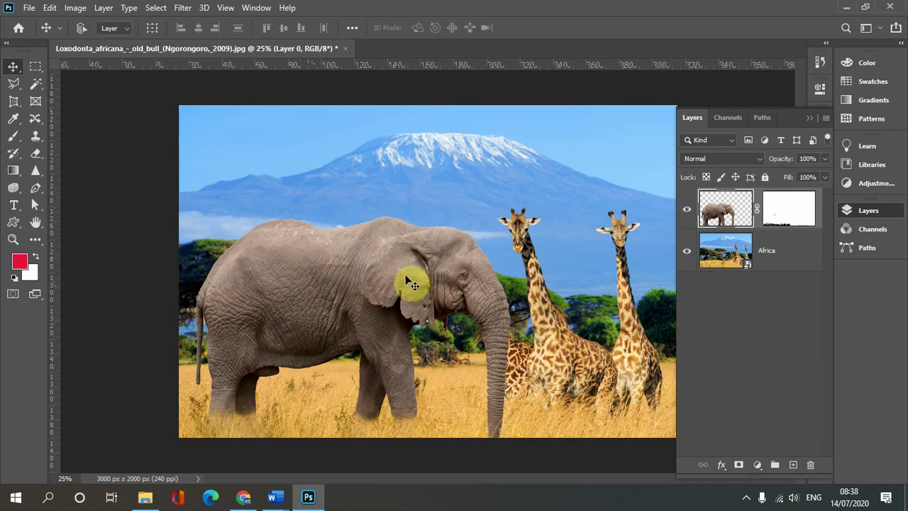
mouse_move(403, 281)
left_mouse_down()
mouse_move(419, 235)
mouse_move(388, 287)
mouse_move(395, 283)
left_mouse_up()
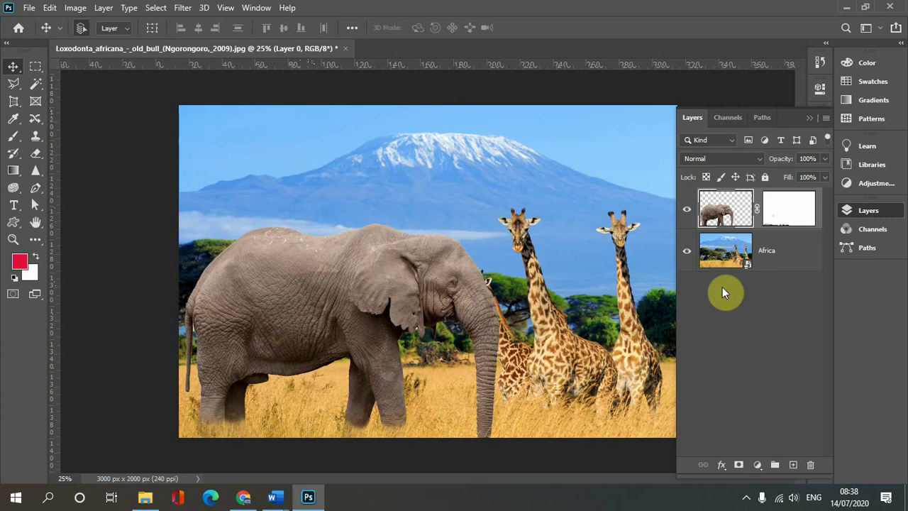
key("ctrl+j")
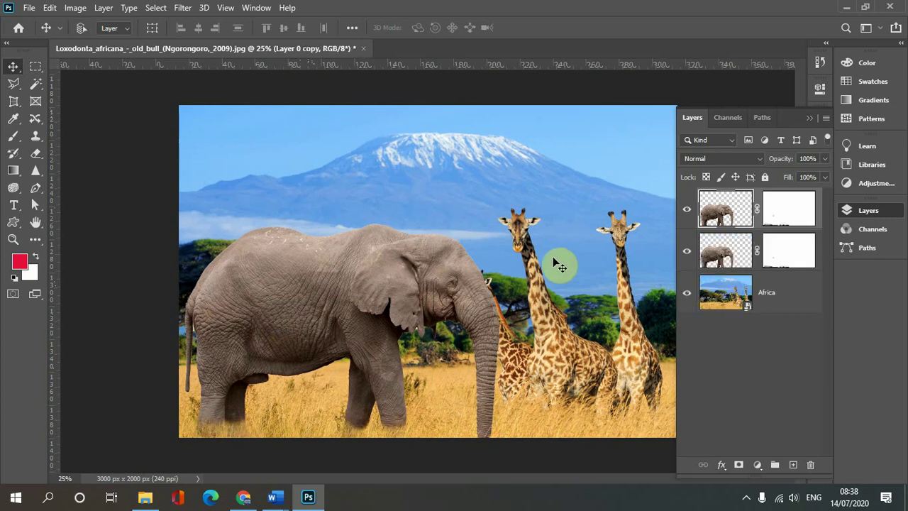
Start Puppet Warp and pin the trunk, lower head and both front feet.
left_click(49, 8)
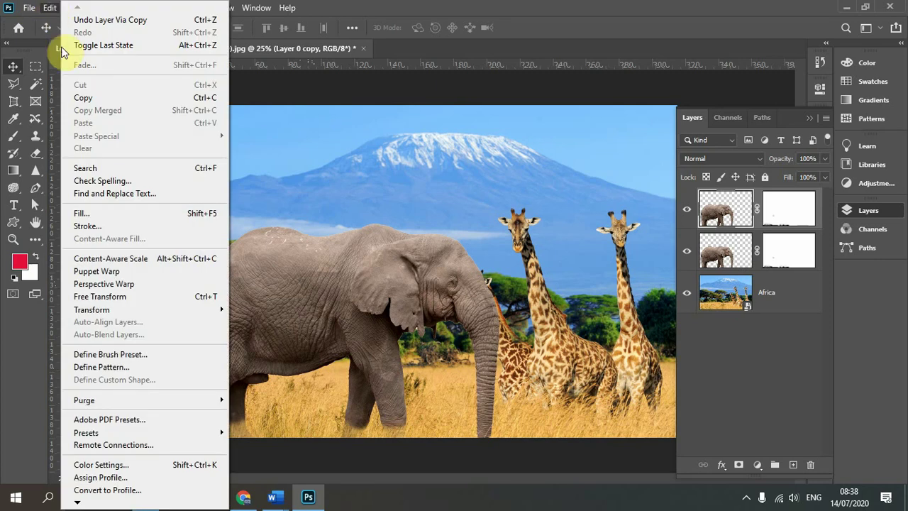
left_click(99, 272)
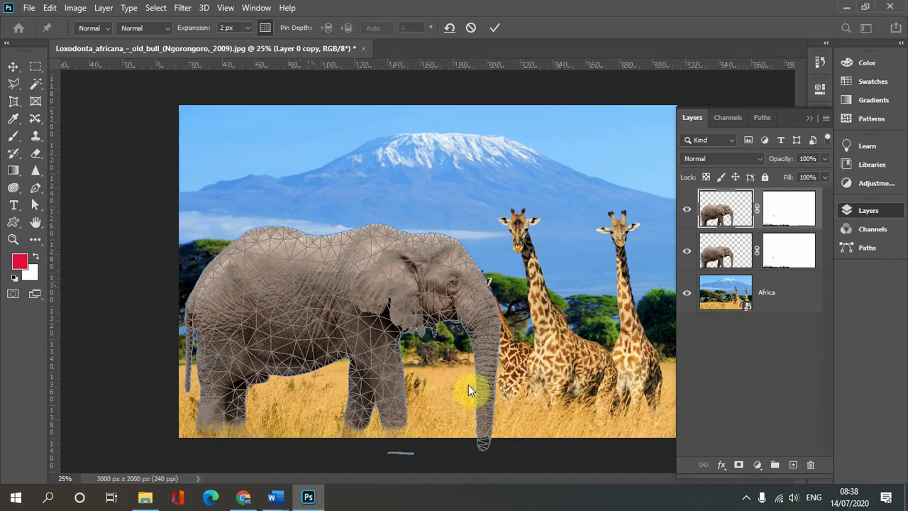
left_click(483, 438)
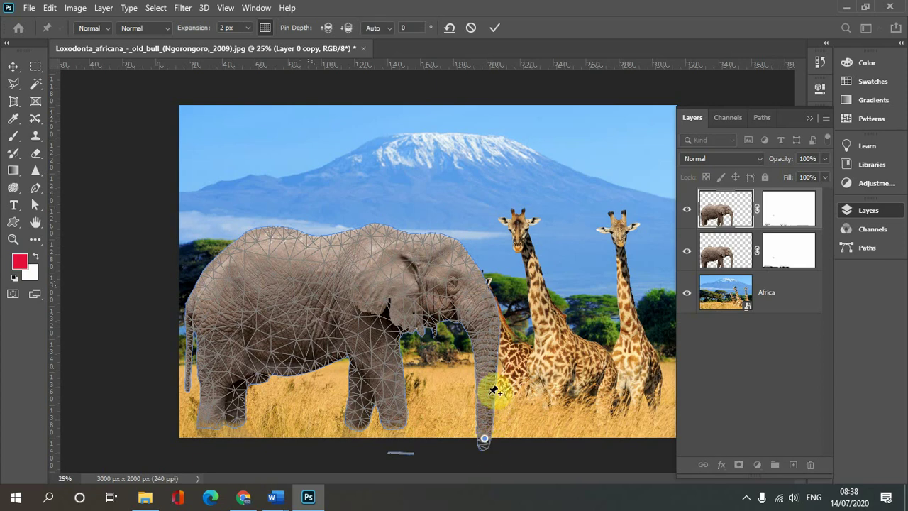
left_click(486, 397)
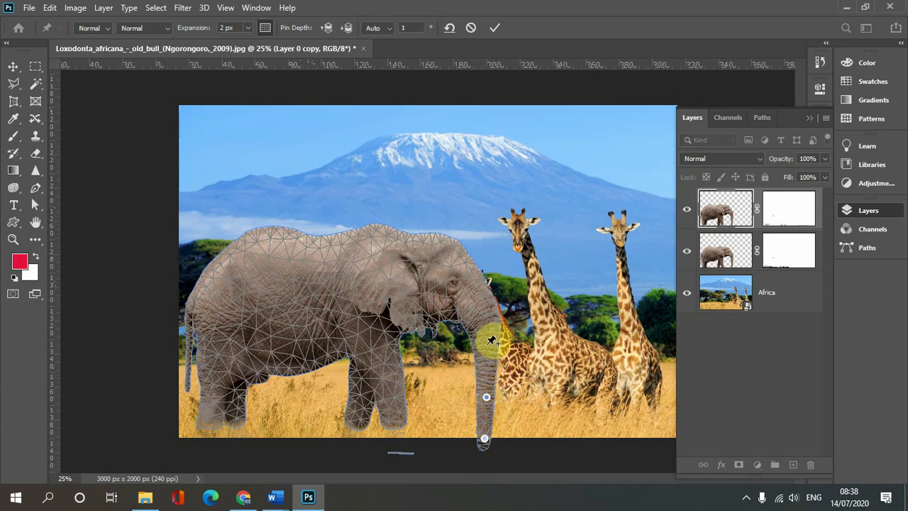
left_click(488, 343)
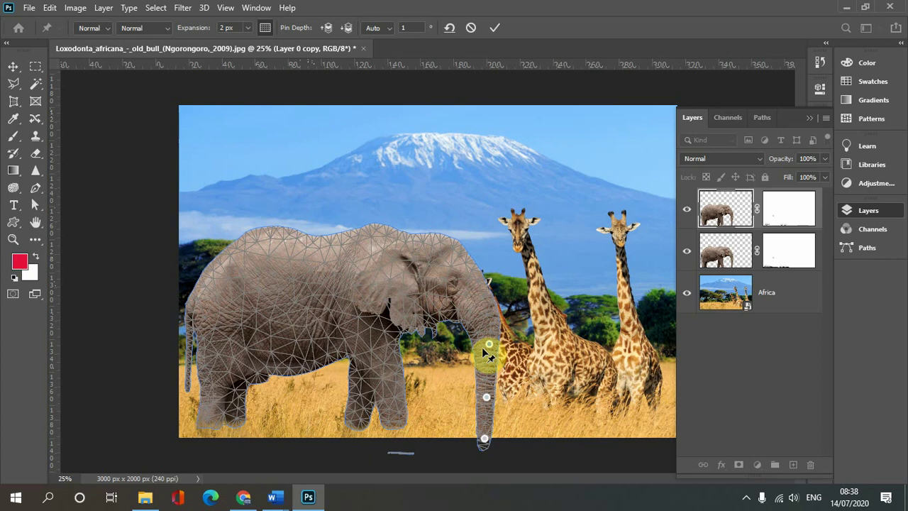
left_click(434, 325)
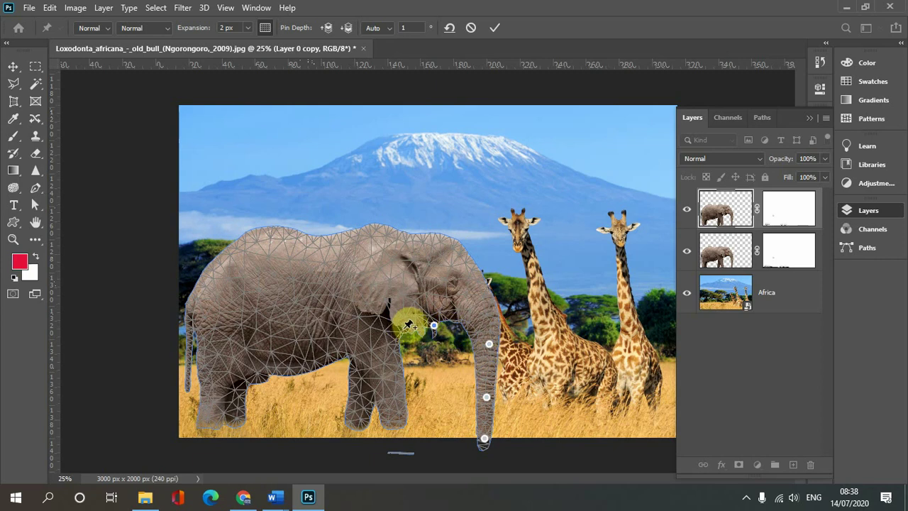
left_click(403, 328)
left_click(389, 360)
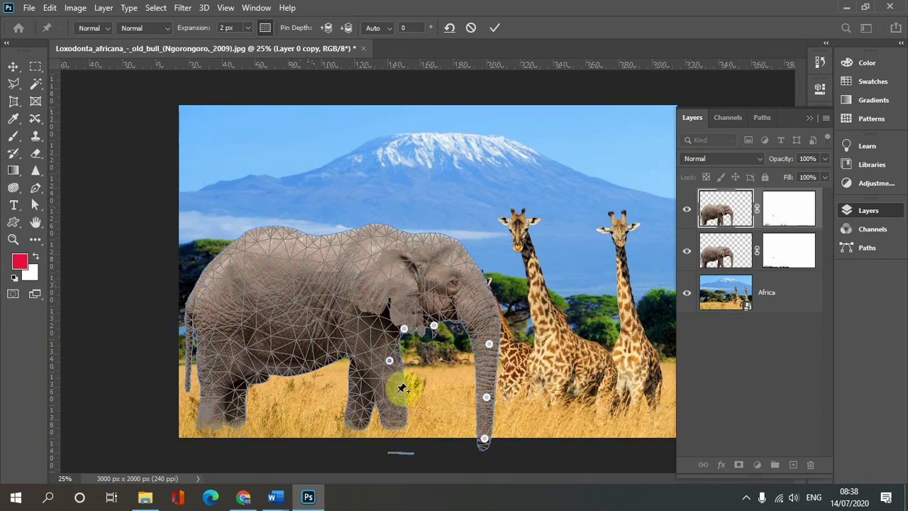
left_click(400, 394)
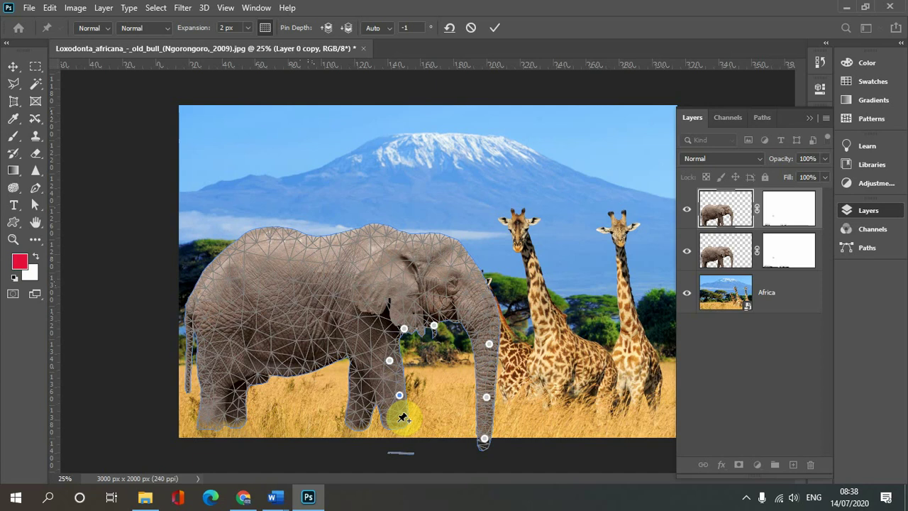
key("Delete")
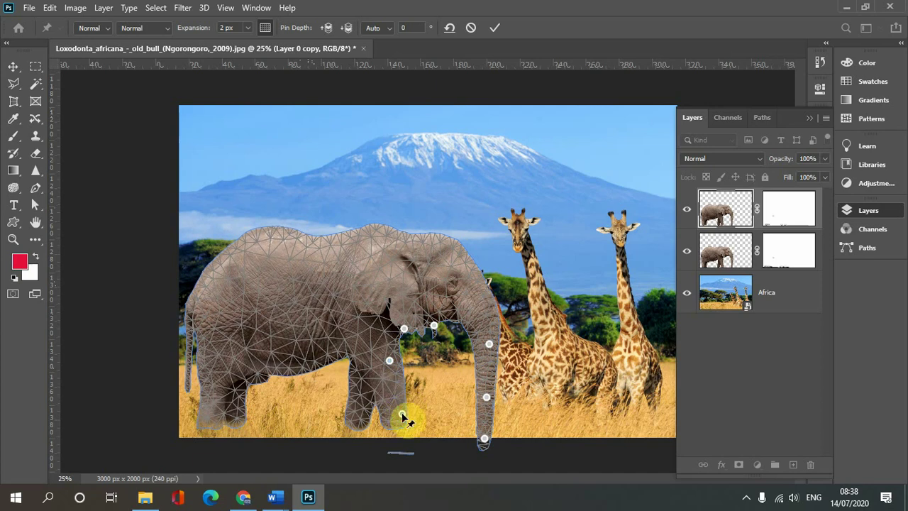
left_click(401, 413)
left_click(361, 420)
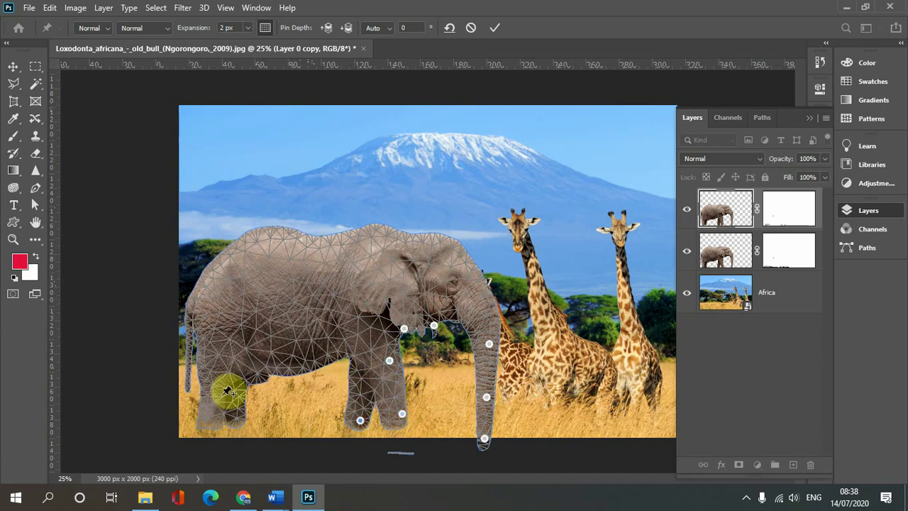
Pin both back feet, the rump, along the back and the top of the head.
left_click(235, 415)
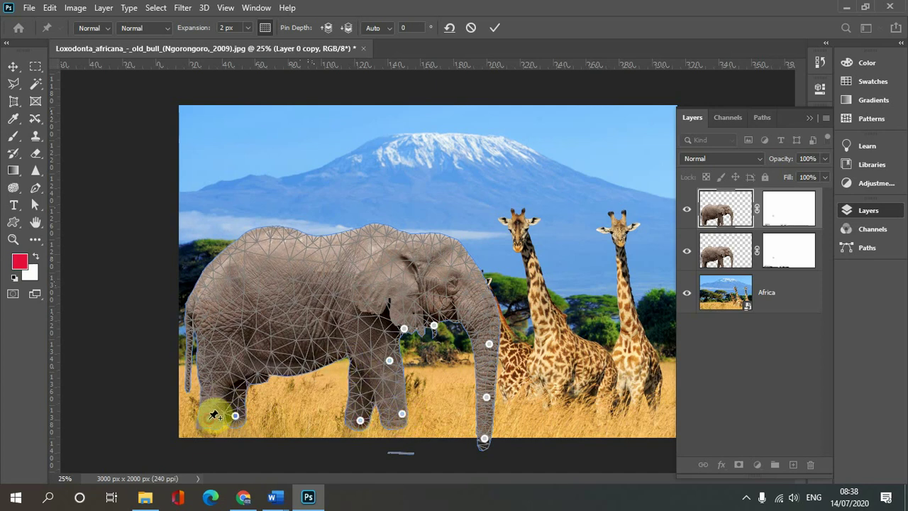
left_click(209, 419)
left_click(205, 332)
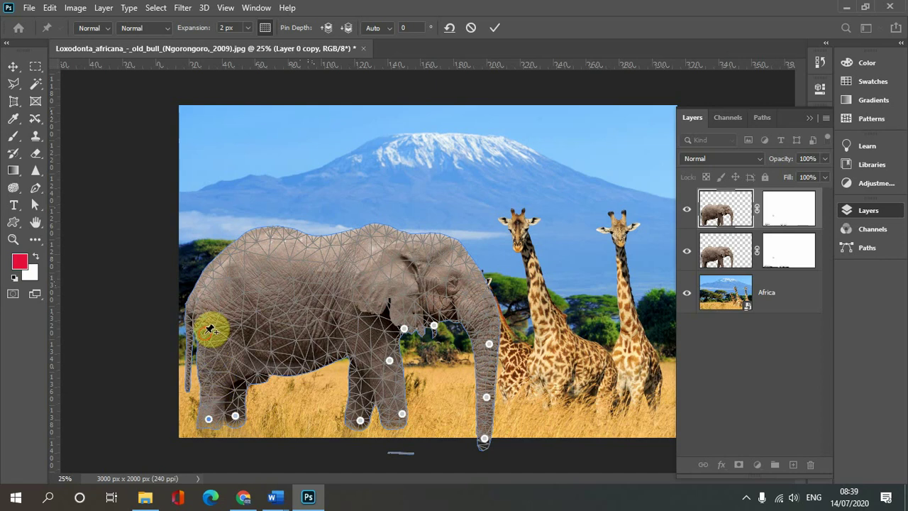
left_click(205, 287)
left_click(262, 241)
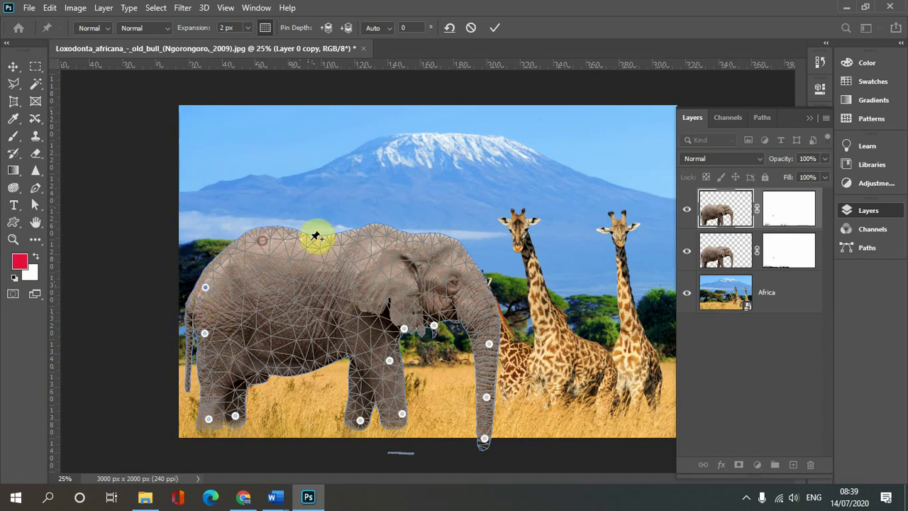
left_click(324, 242)
left_click(390, 236)
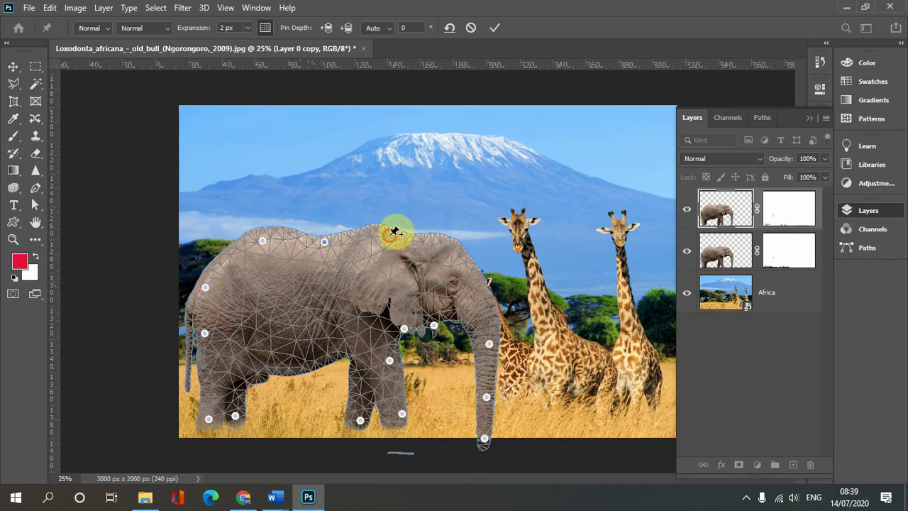
left_click(449, 249)
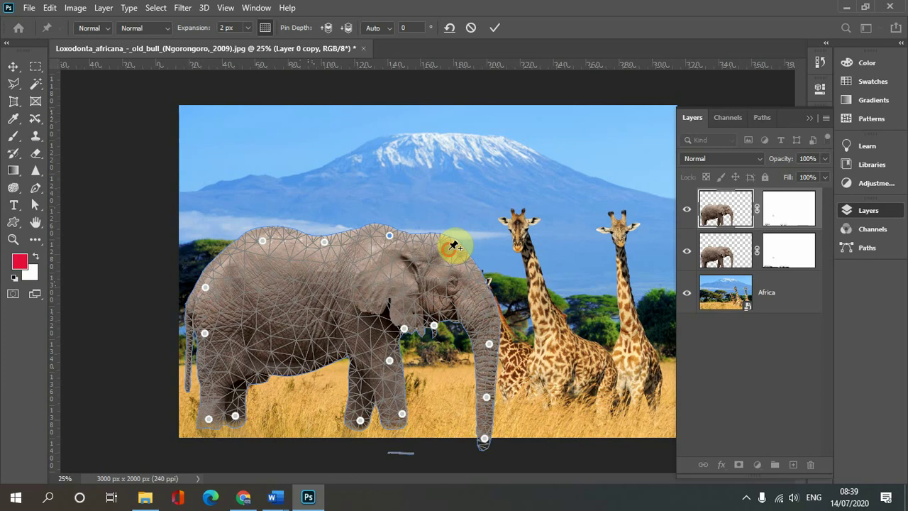
left_click(484, 288)
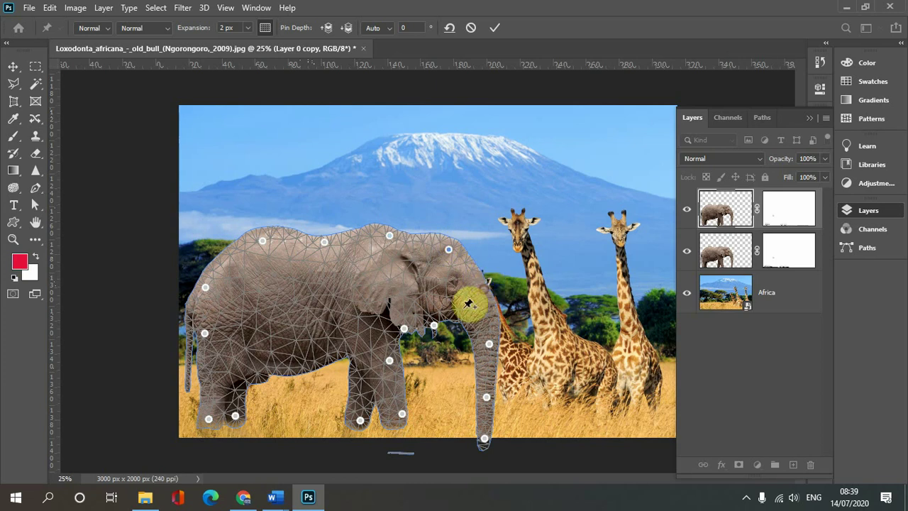
Add pins along the belly, front leg, mouth area and upper trunk.
left_click(355, 349)
left_click(295, 367)
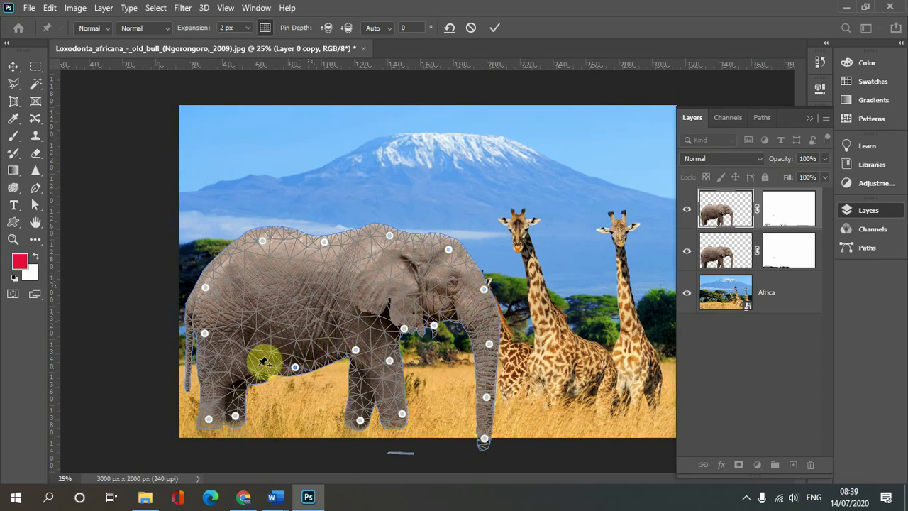
left_click(259, 366)
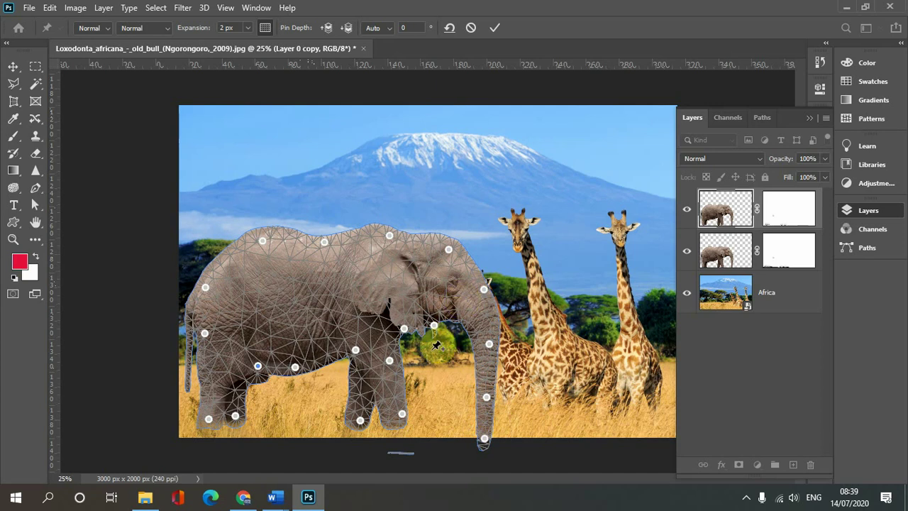
left_click(395, 391)
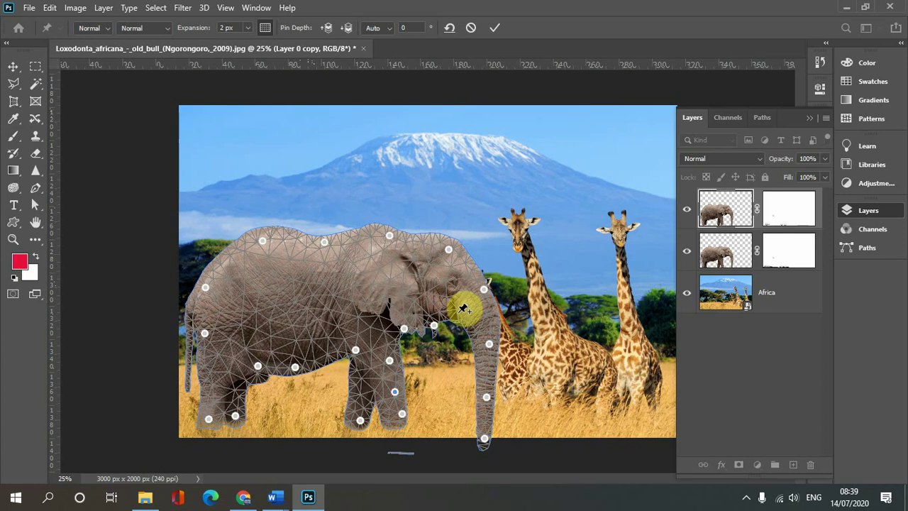
left_click(458, 312)
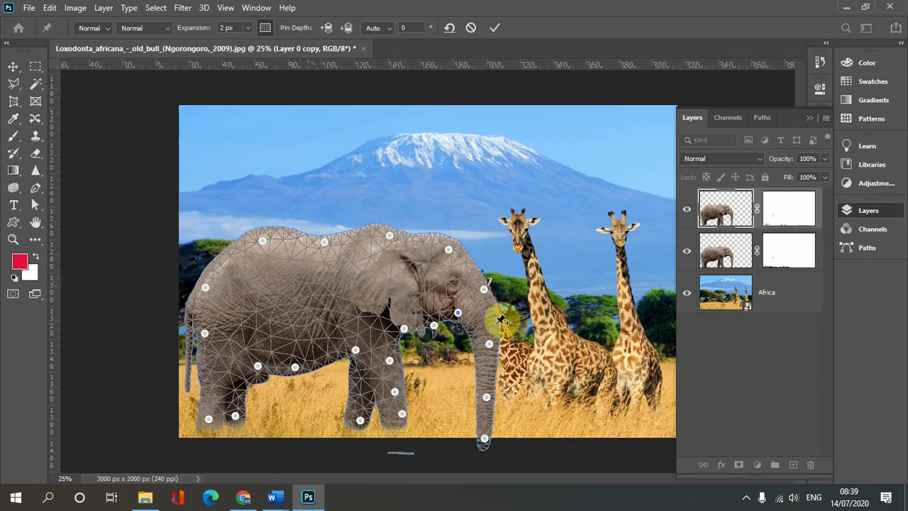
left_click(496, 324)
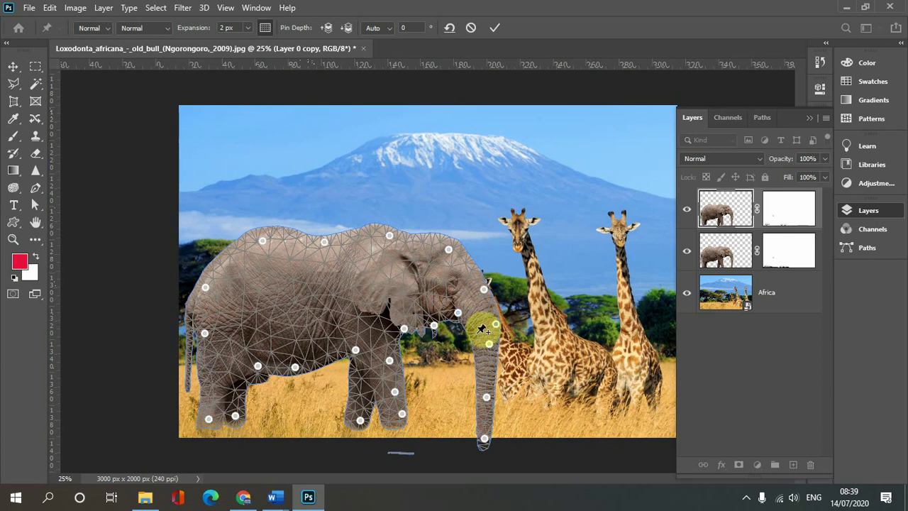
left_click(476, 333)
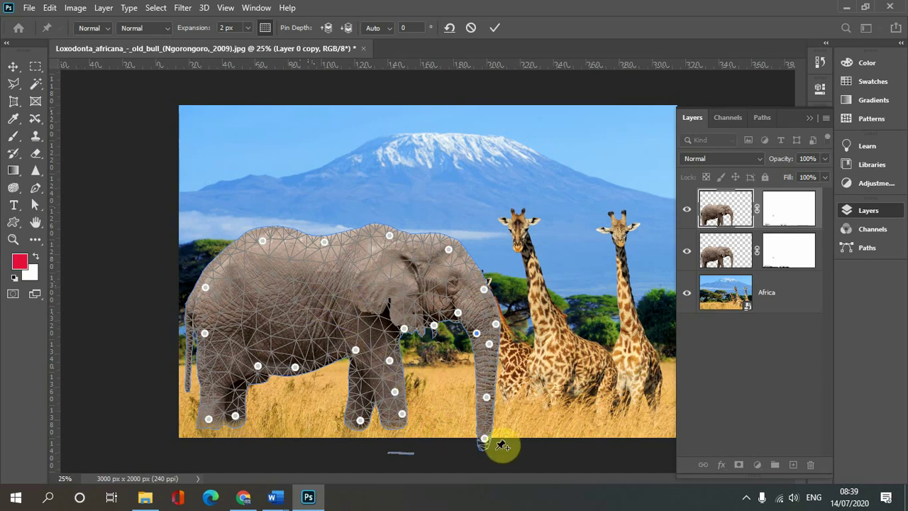
Drag the trunk-tip pin up and left to curl the trunk, pin it, and commit the warp.
left_click_drag(484, 441, 456, 412)
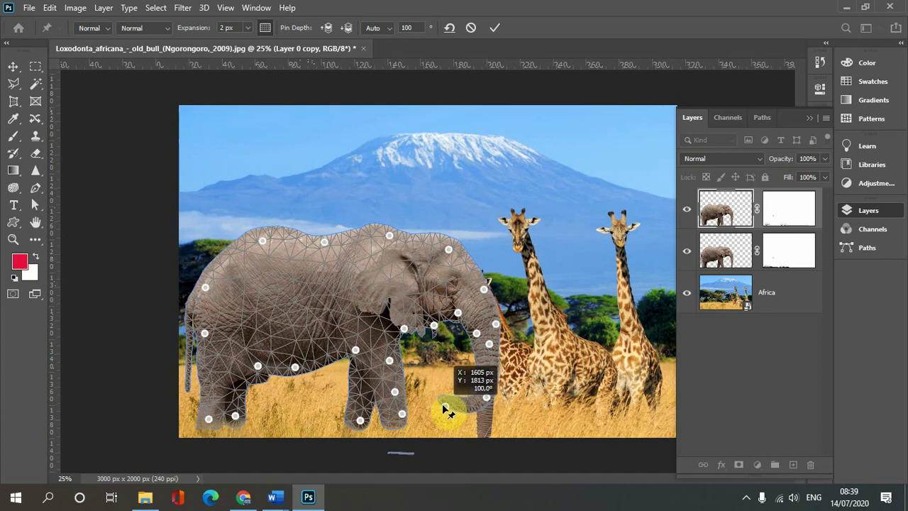
left_click_drag(456, 411, 442, 405)
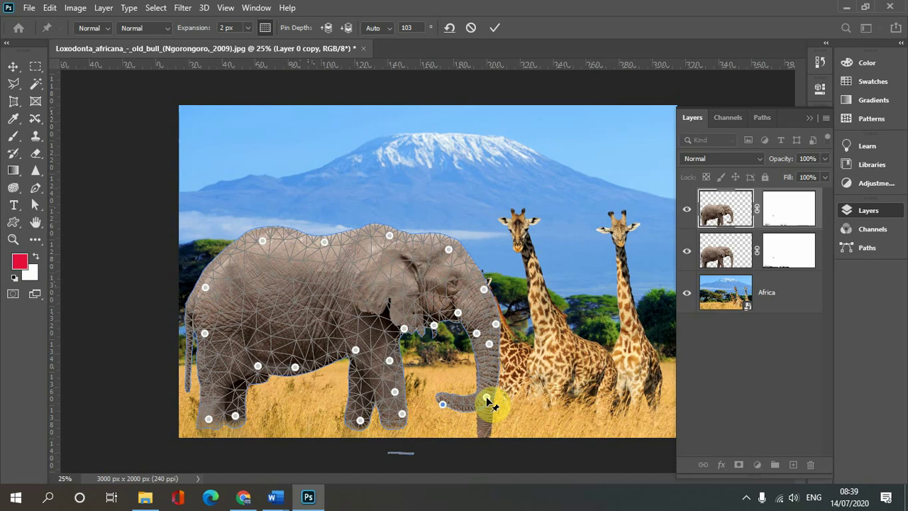
left_click(443, 405)
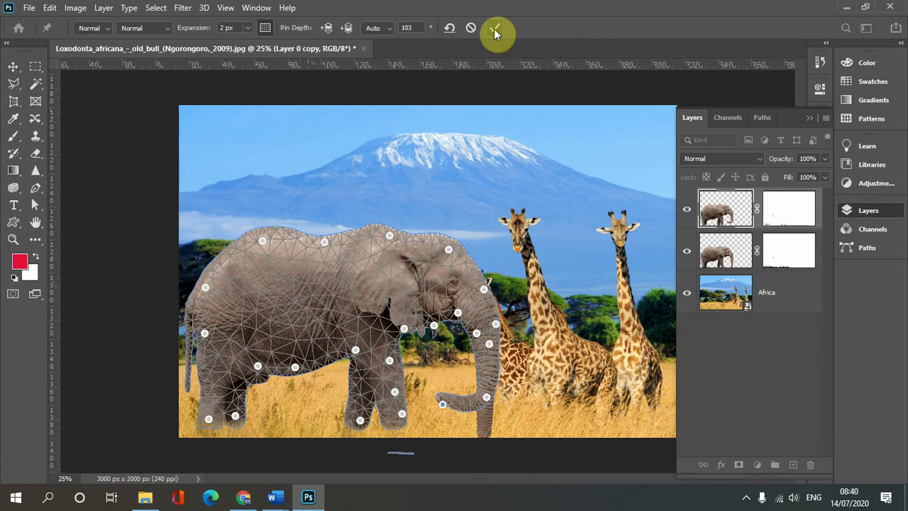
left_click(493, 28)
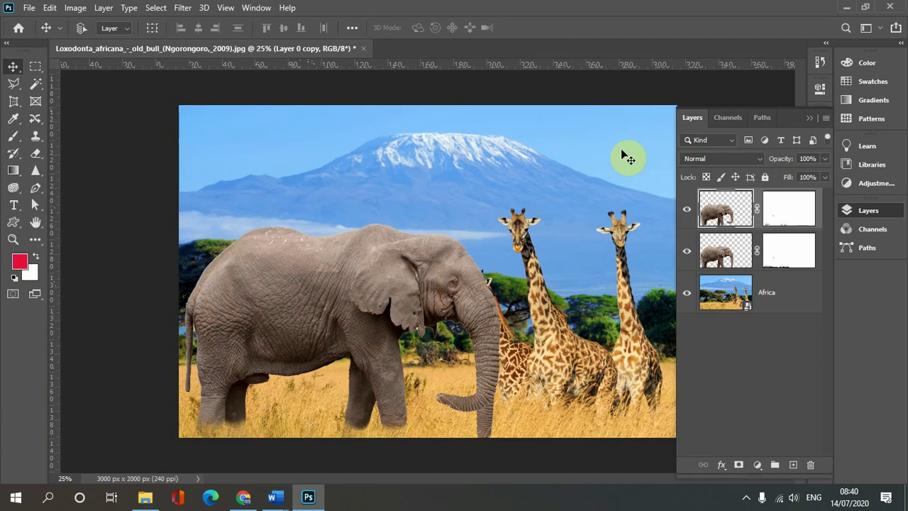
Duplicate the elephant and start Puppet Warp, pinning the front leg, head and trunk top.
key("ctrl+j")
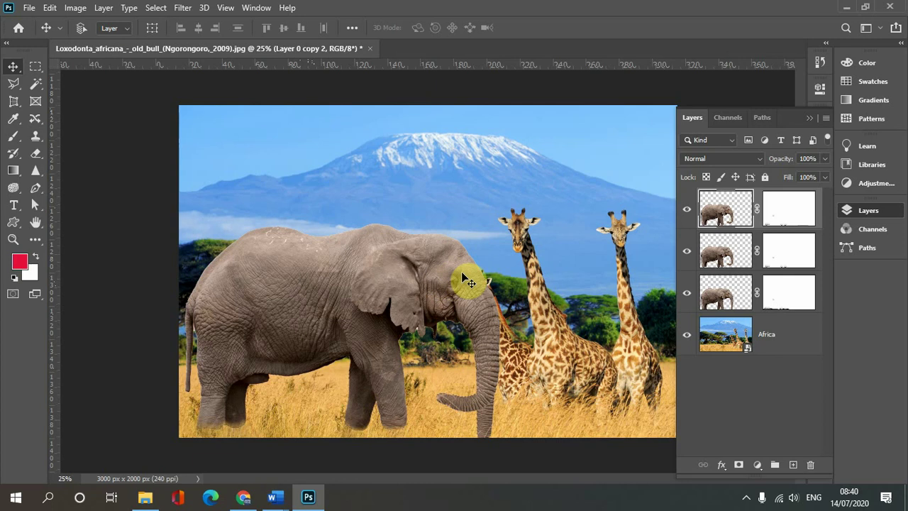
left_click(50, 7)
left_click(116, 271)
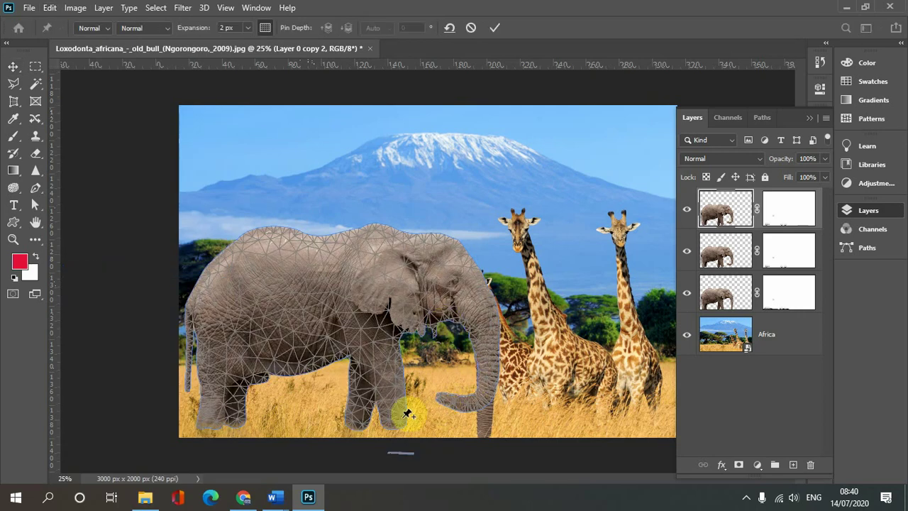
left_click(401, 419)
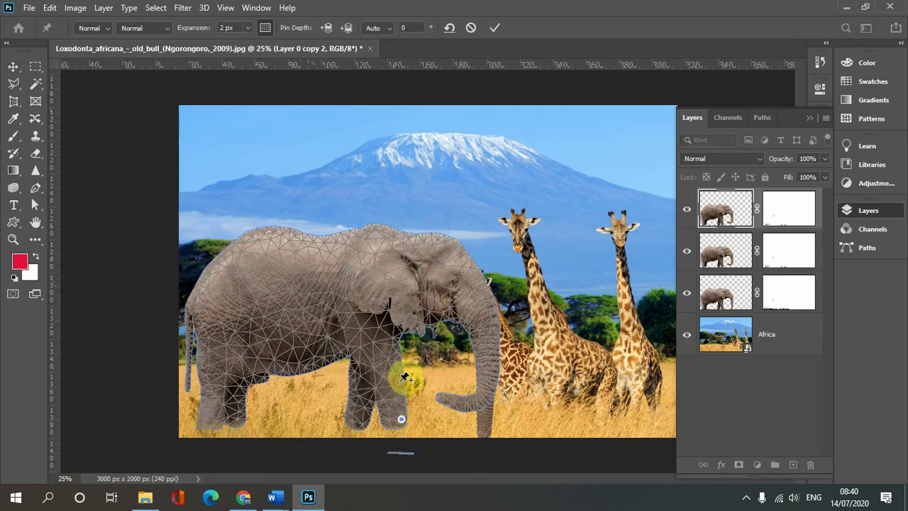
left_click(400, 381)
left_click(395, 354)
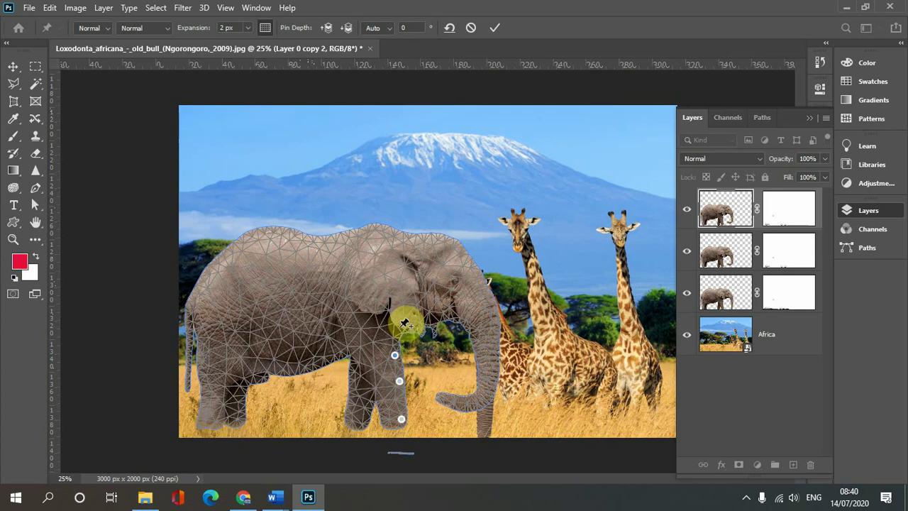
left_click(402, 326)
left_click(425, 323)
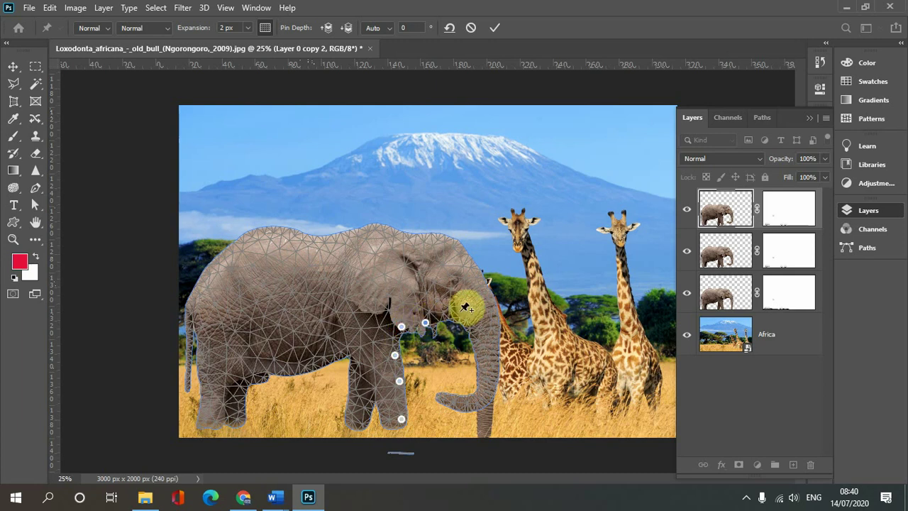
left_click(463, 317)
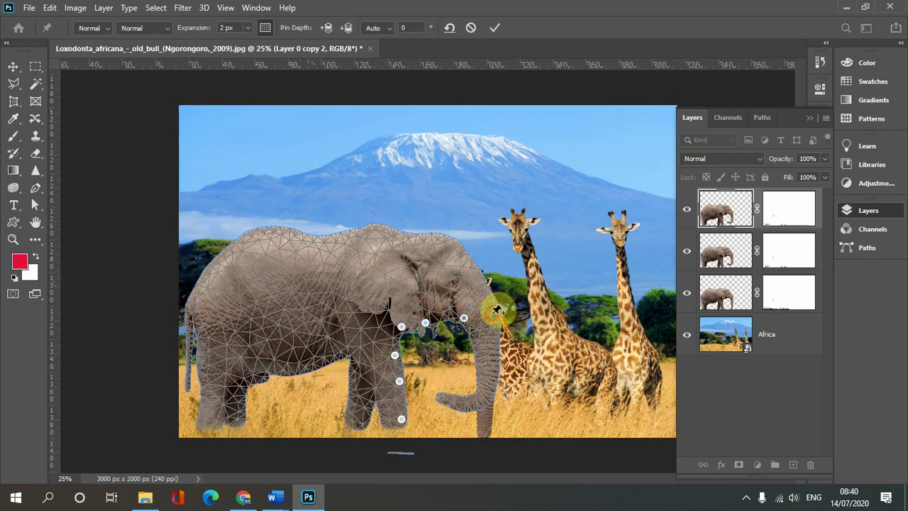
left_click(491, 314)
left_click(382, 234)
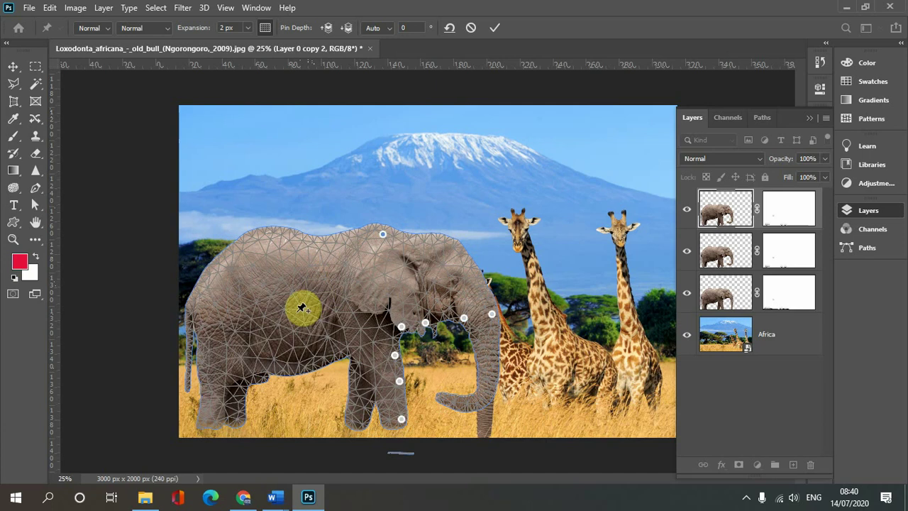
Pin the hind leg, hind feet, rear body, back and head of the elephant.
left_click(250, 371)
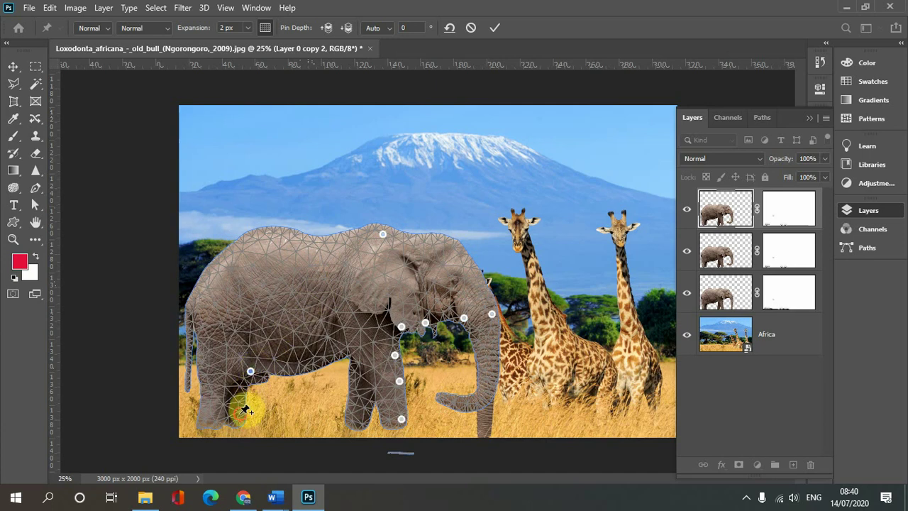
left_click(240, 414)
left_click(210, 419)
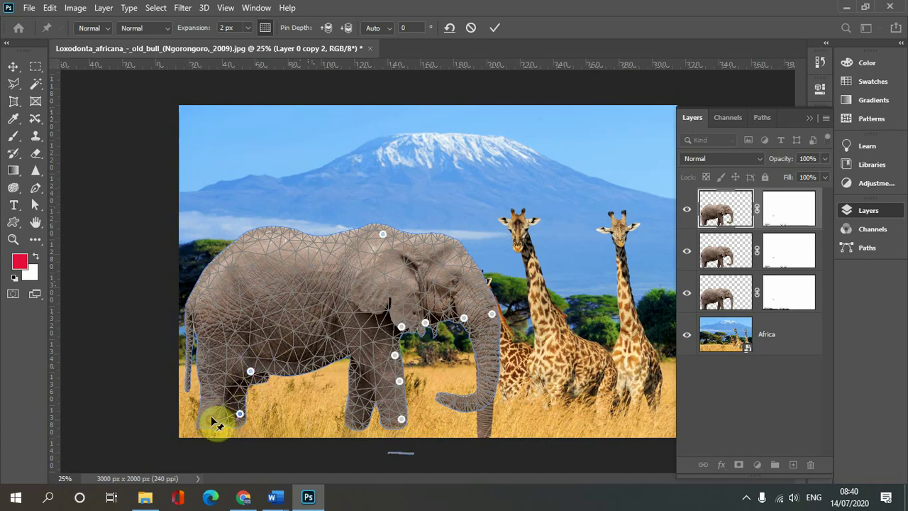
left_click(206, 356)
left_click(199, 291)
left_click(249, 244)
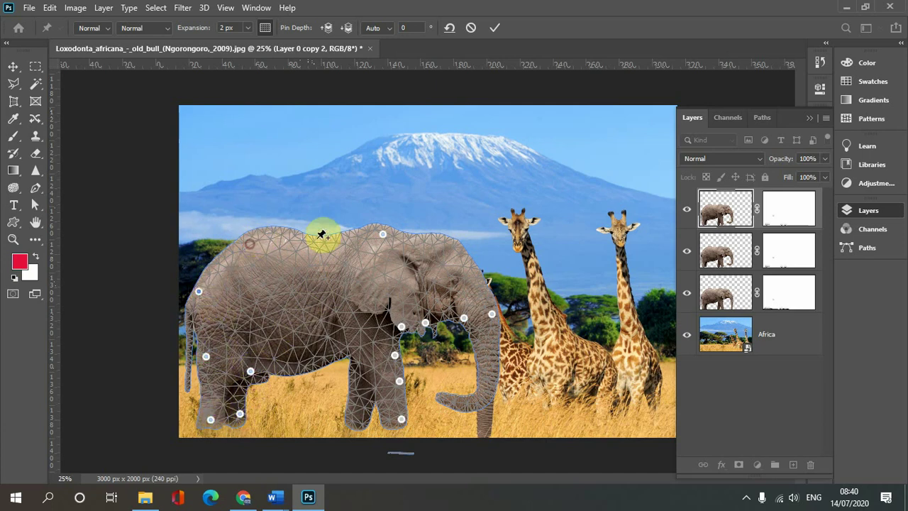
left_click(330, 247)
left_click(474, 266)
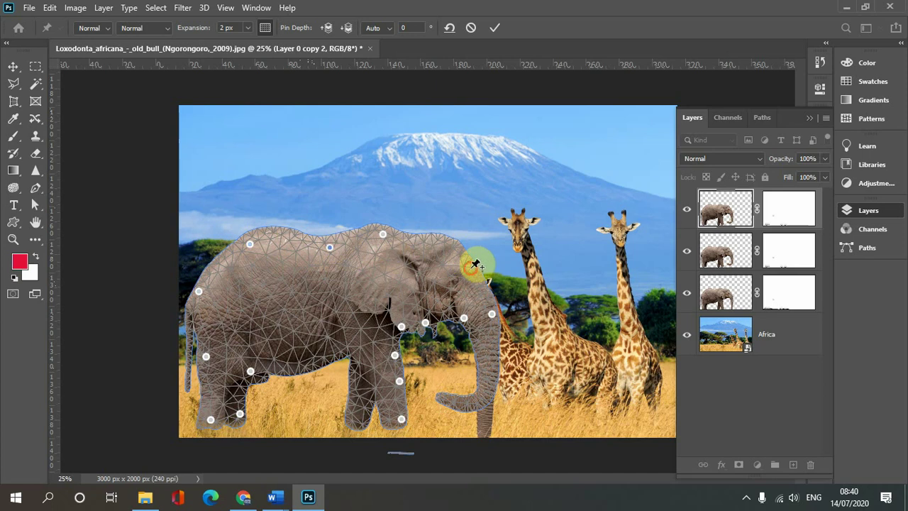
left_click(446, 246)
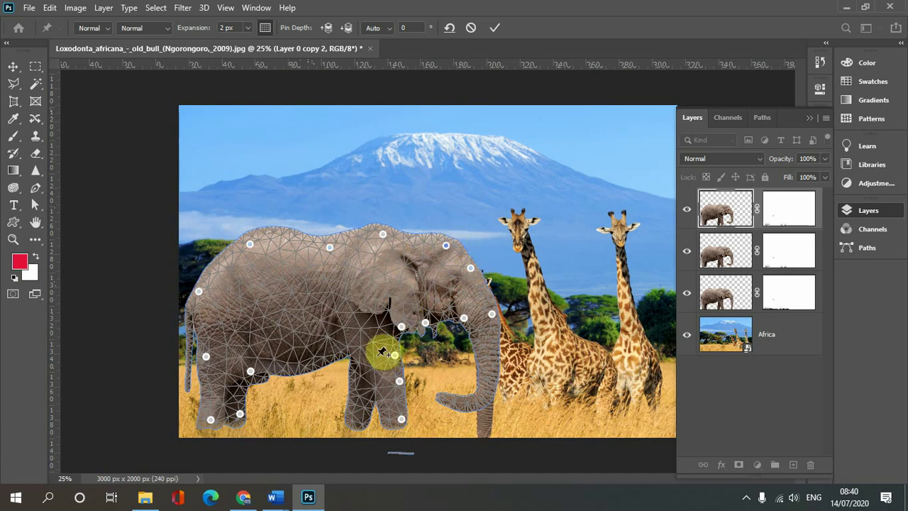
left_click(332, 353)
Pin along the trunk, lift the trunk tip upward into a hook, and commit the warp.
left_click_drag(468, 388, 446, 398)
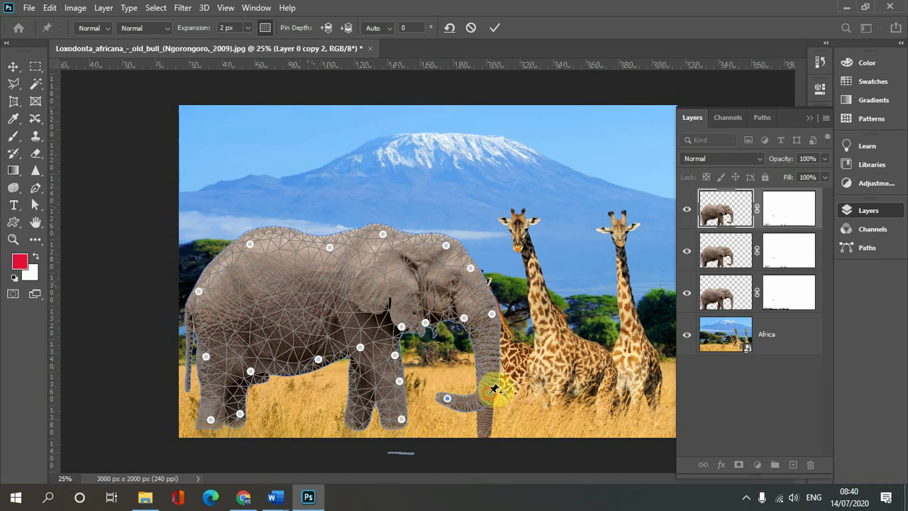
left_click(489, 392)
left_click(492, 349)
left_click(448, 398)
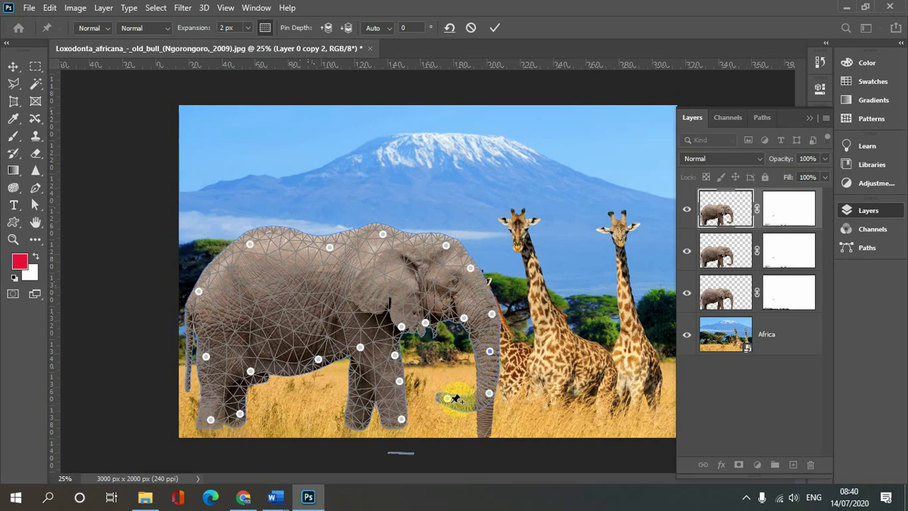
mouse_move(449, 401)
left_mouse_down()
mouse_move(448, 363)
mouse_move(468, 384)
left_mouse_up()
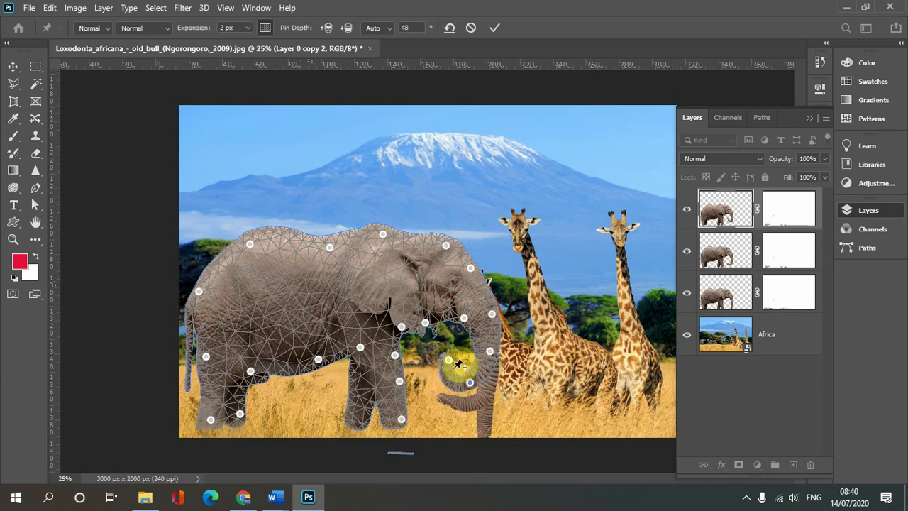
mouse_move(468, 386)
left_mouse_down()
mouse_move(436, 361)
mouse_move(468, 373)
left_mouse_up()
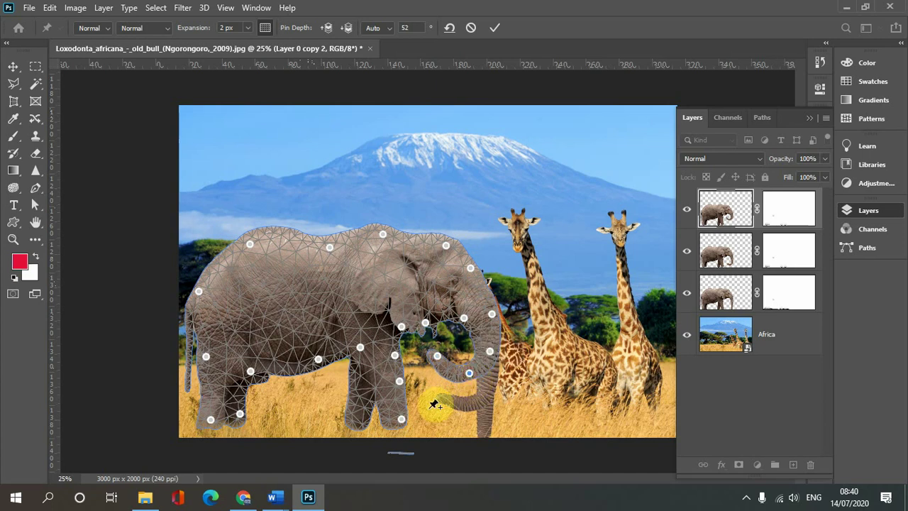
left_click(494, 28)
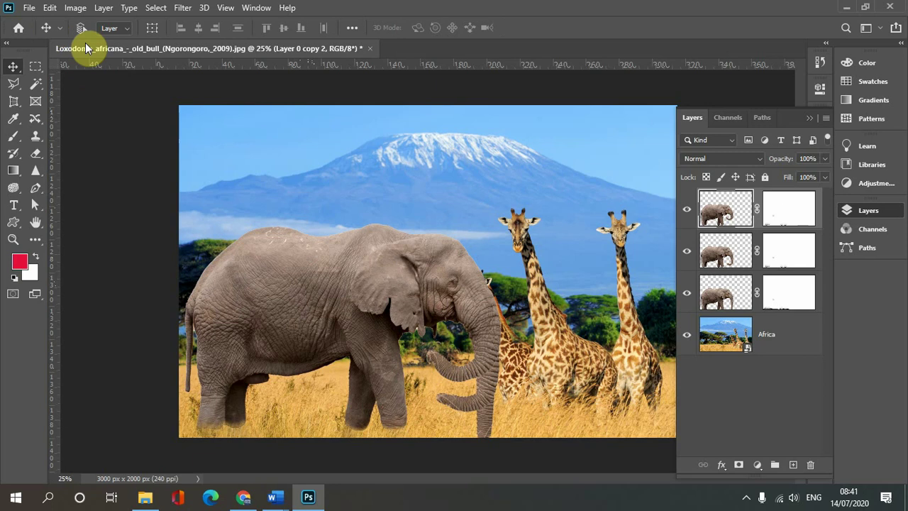
Duplicate the elephant again and start Puppet Warp, pinning the front leg, upper body and trunk.
key("ctrl+j")
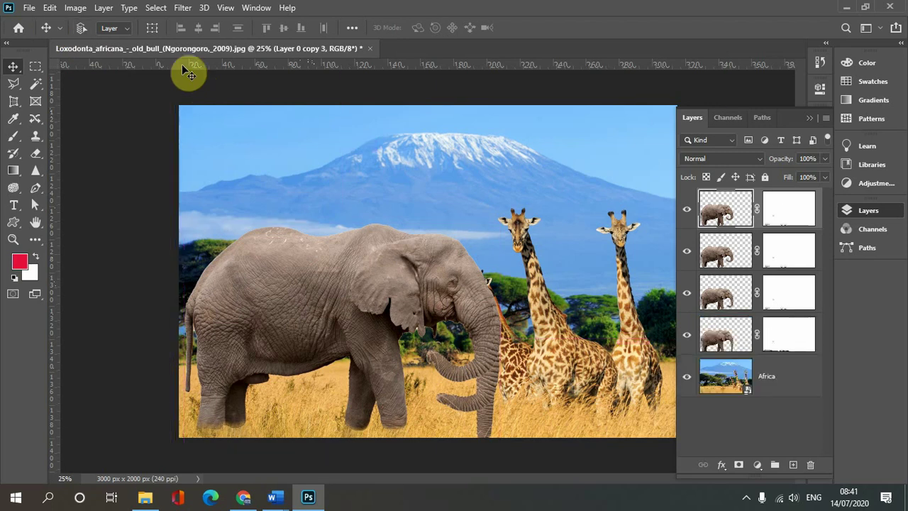
left_click(47, 8)
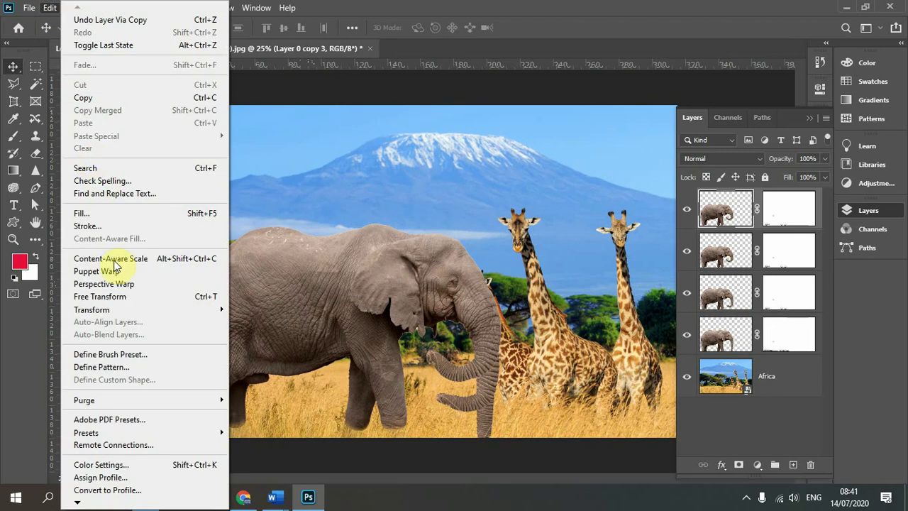
left_click(114, 266)
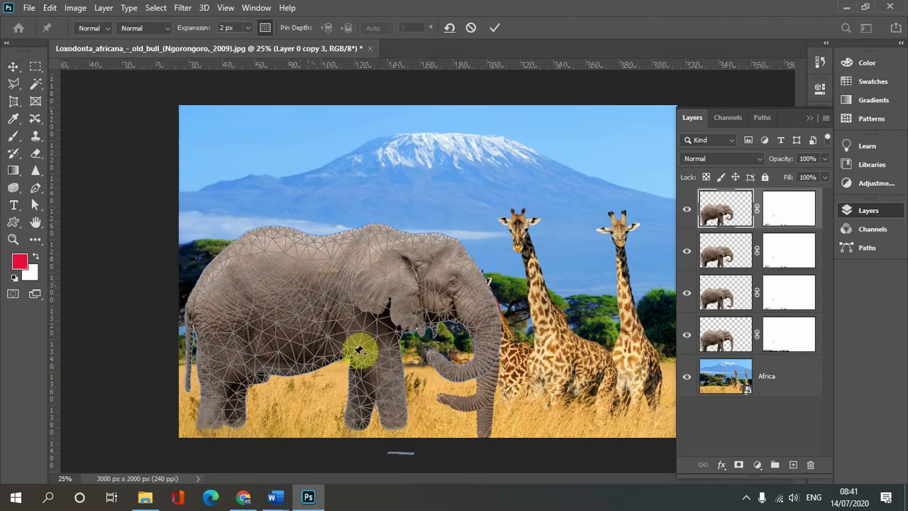
left_click(399, 420)
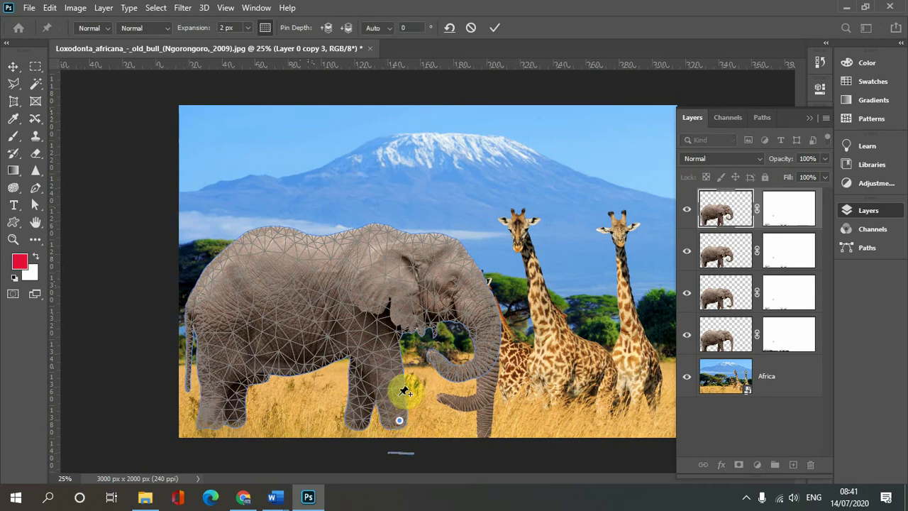
left_click(397, 387)
left_click(389, 334)
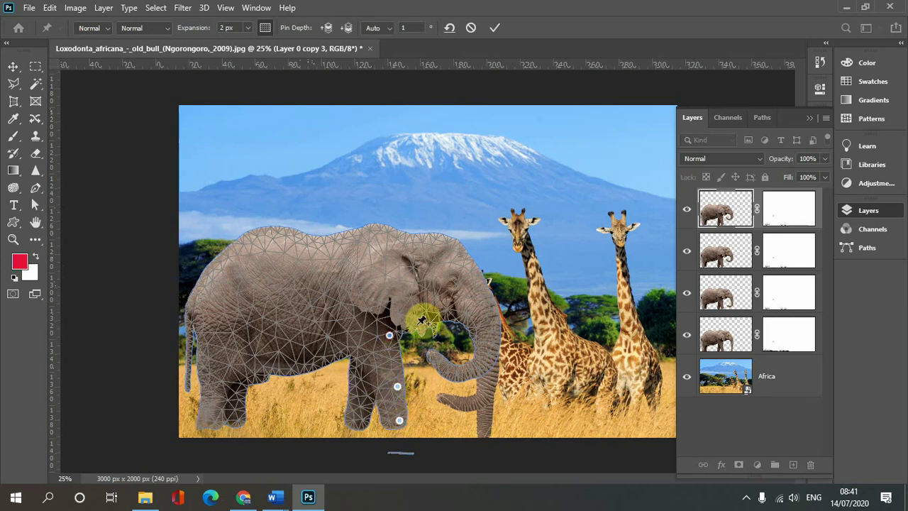
left_click(422, 325)
left_click(456, 315)
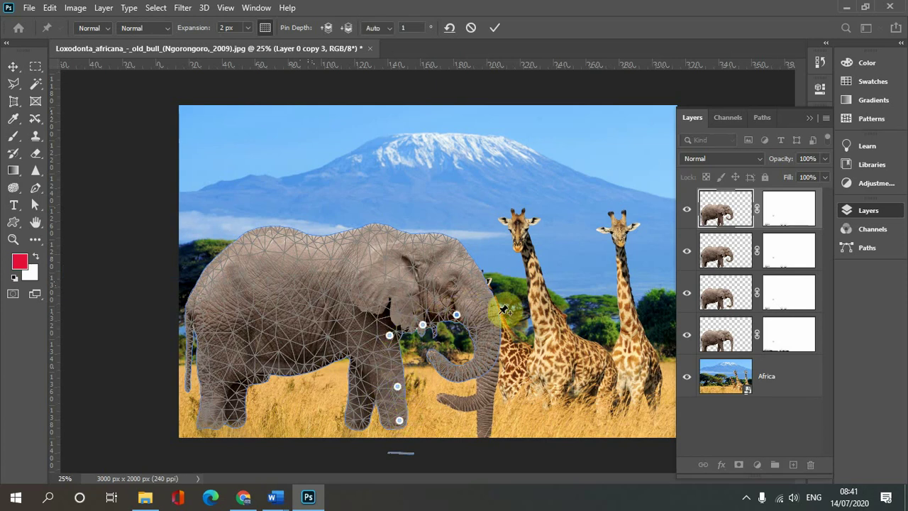
left_click(499, 313)
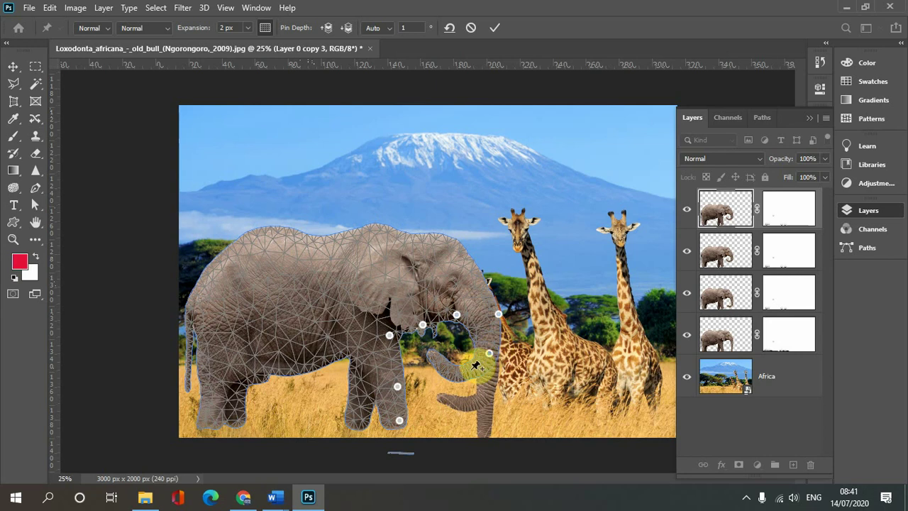
left_click(489, 352)
Pin the trunk curl, head, legs and back, then lift the trunk tighter and commit.
left_click(470, 369)
left_click(437, 361)
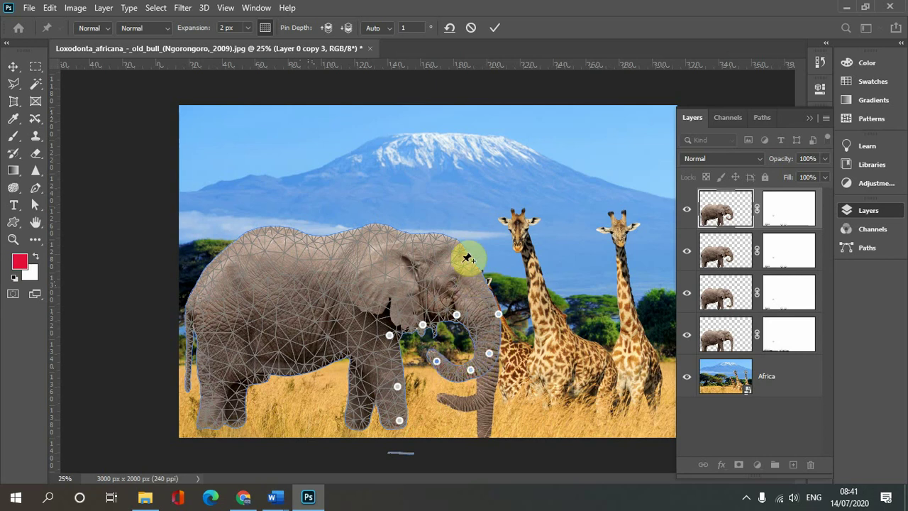
left_click(467, 264)
left_click(407, 237)
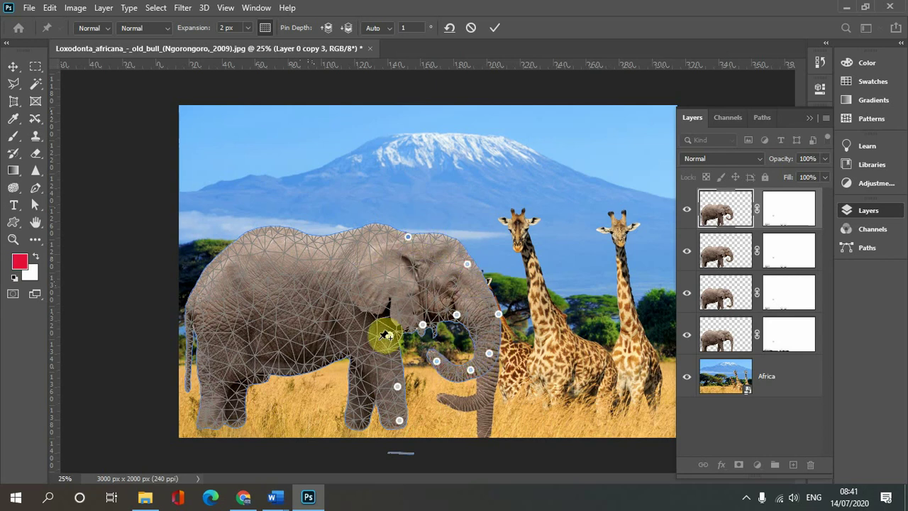
left_click(395, 367)
left_click(307, 361)
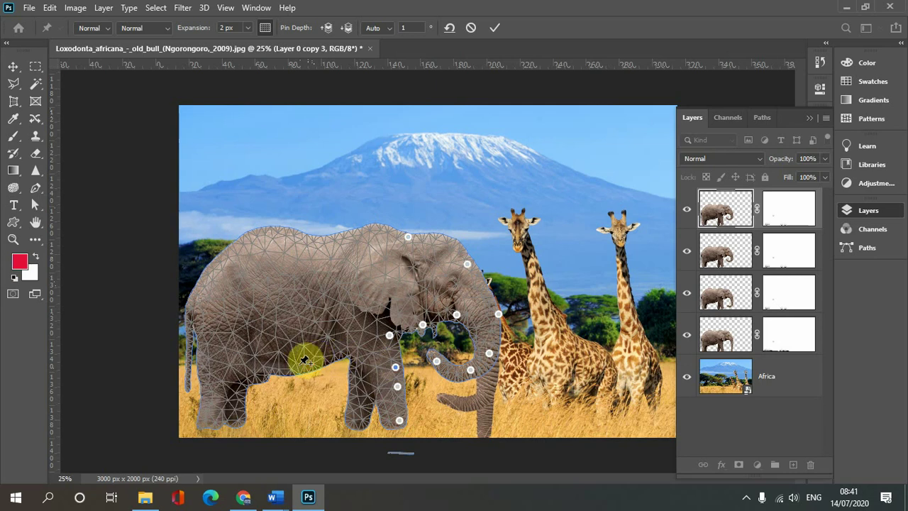
left_click(209, 417)
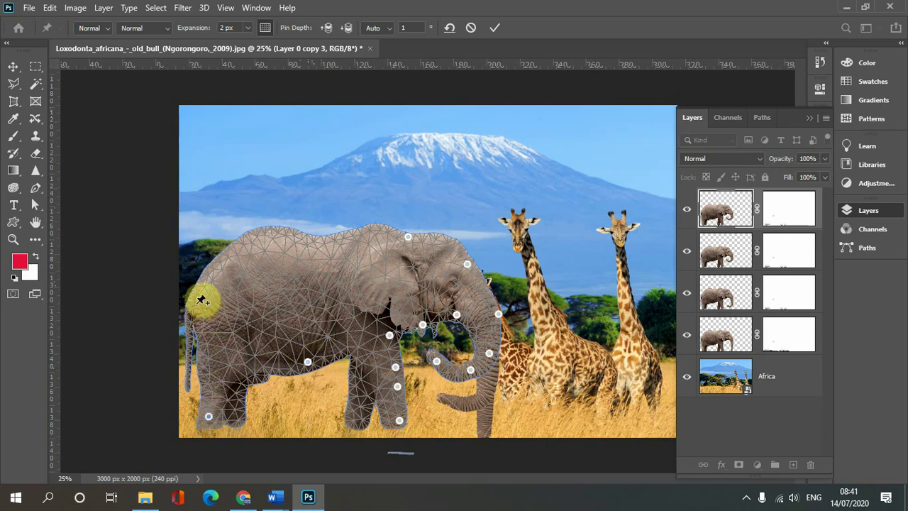
left_click(265, 234)
left_click(342, 241)
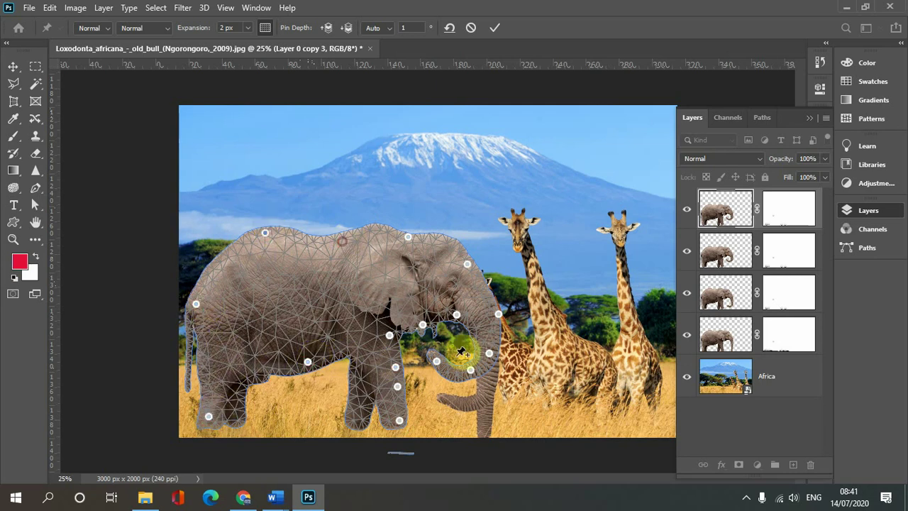
mouse_move(437, 360)
left_mouse_down()
mouse_move(448, 334)
mouse_move(464, 376)
mouse_move(468, 367)
left_mouse_up()
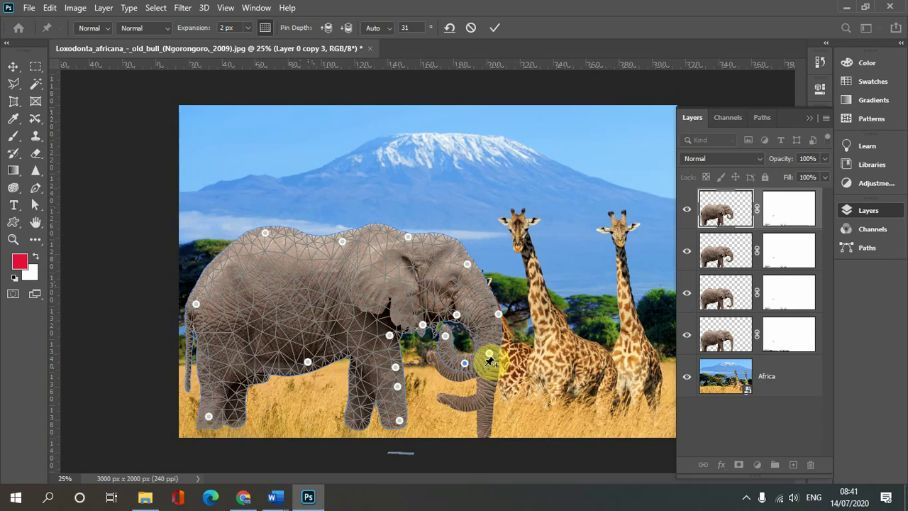
left_click(494, 30)
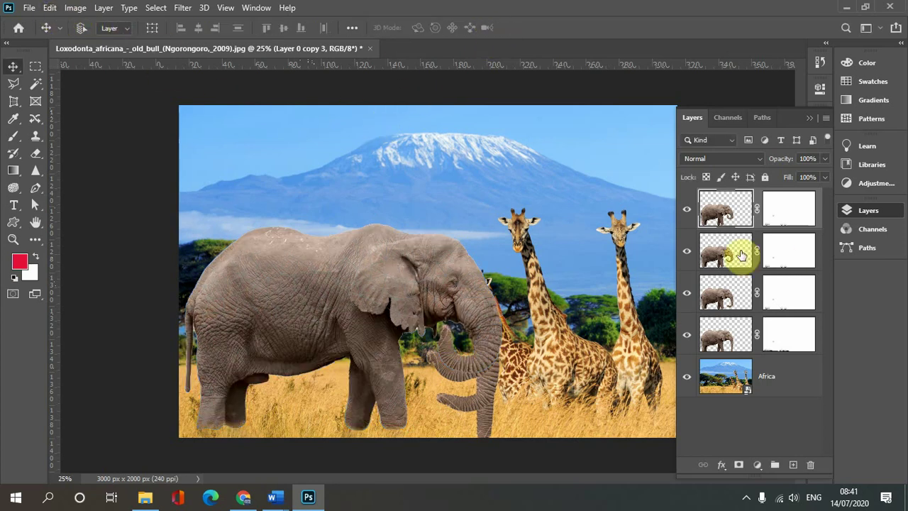
Duplicate the elephant into a fifth layer and start Puppet Warp on it.
key("ctrl+j")
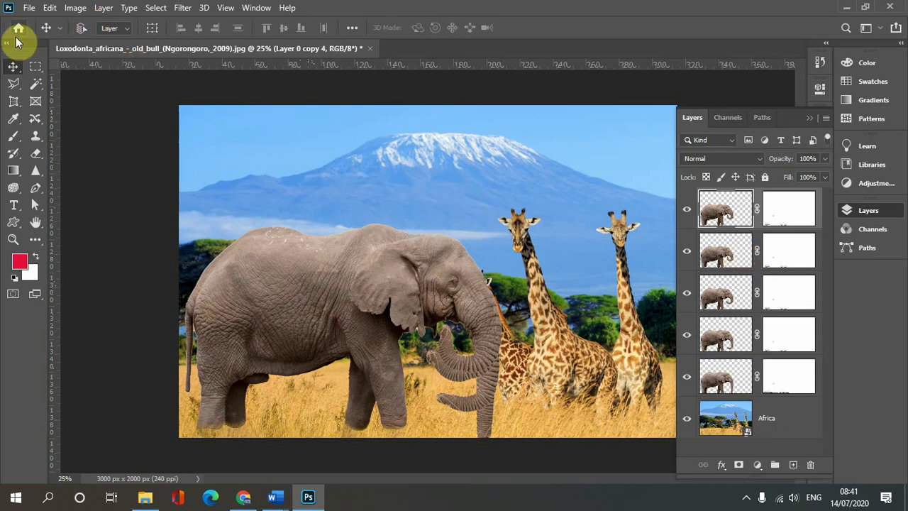
left_click(51, 8)
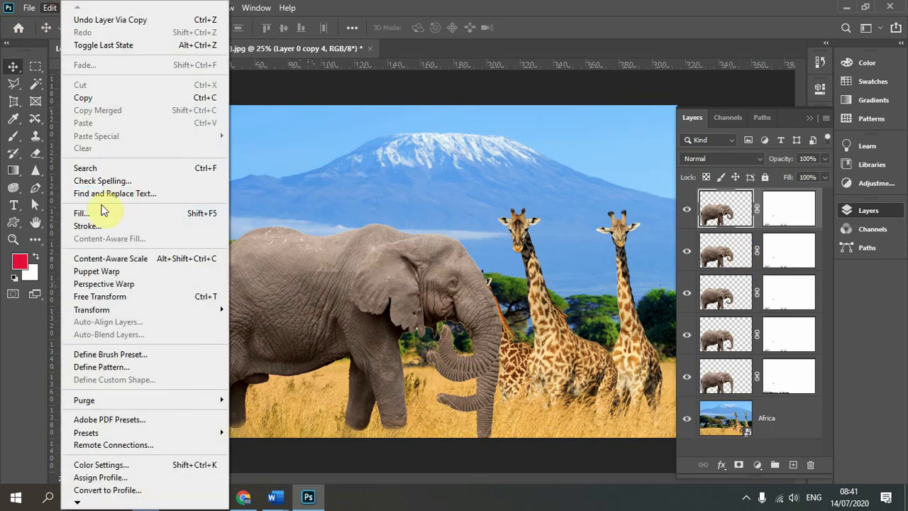
left_click(103, 270)
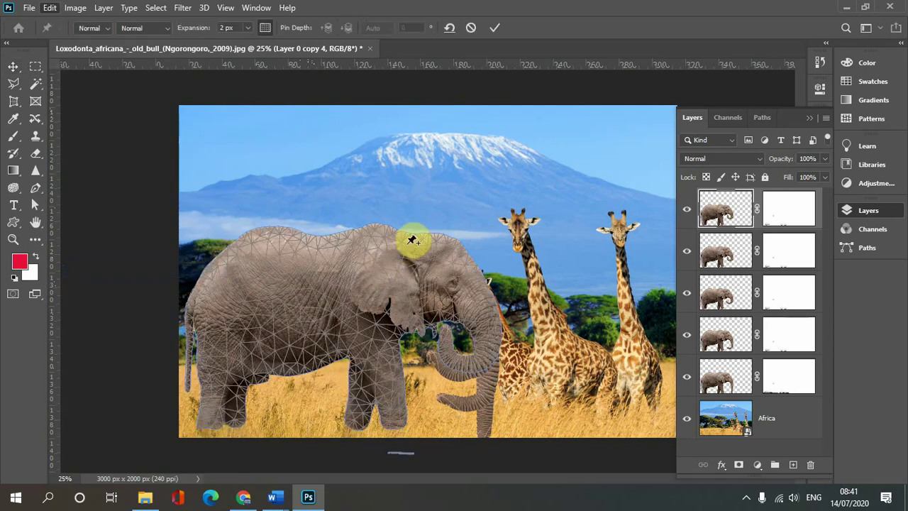
Pin the elephant's trunk, head, back and legs on the new copy.
left_click(445, 337)
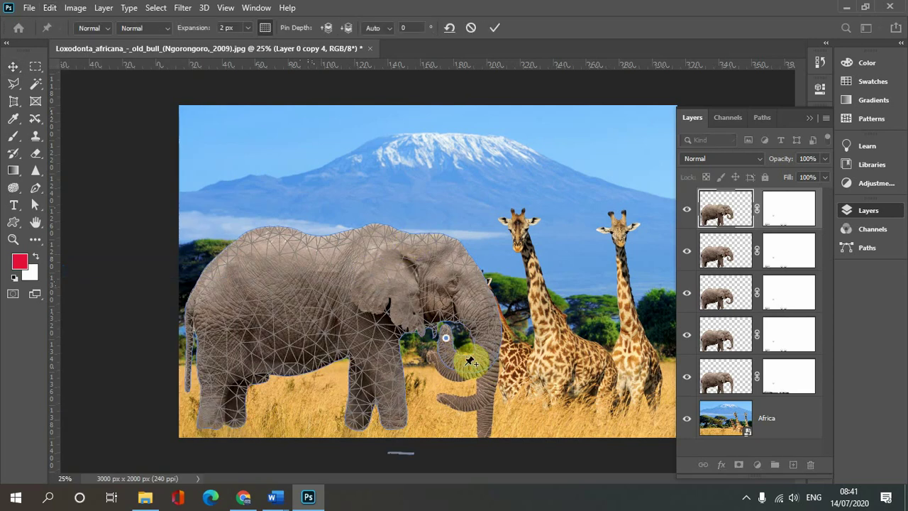
left_click(464, 365)
left_click(492, 347)
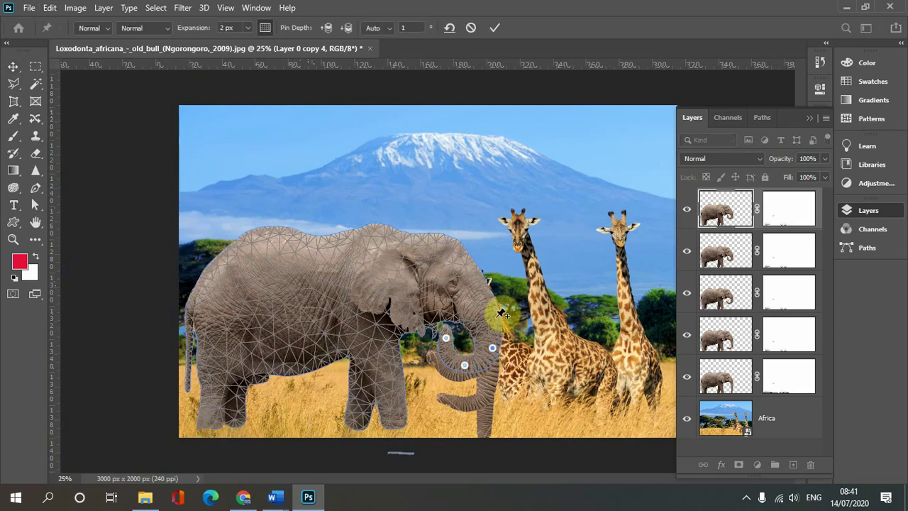
left_click(495, 315)
left_click(466, 267)
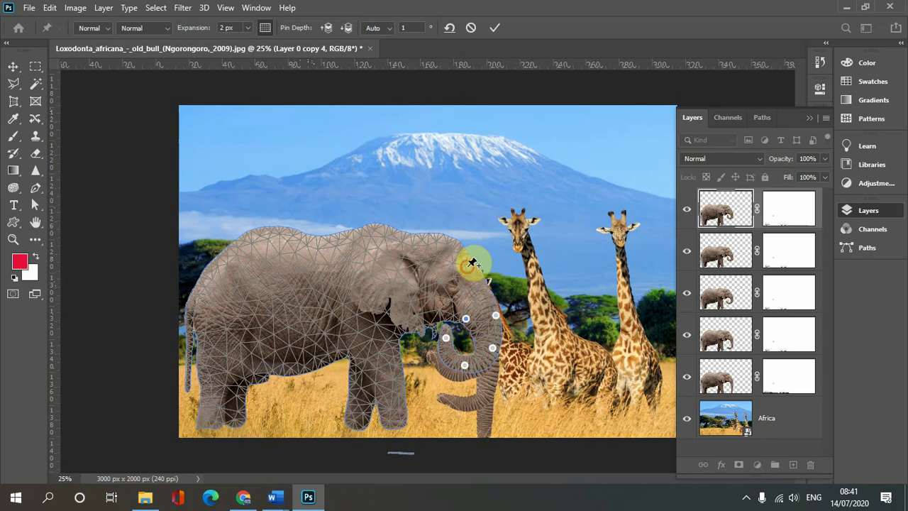
left_click(403, 277)
left_click(382, 233)
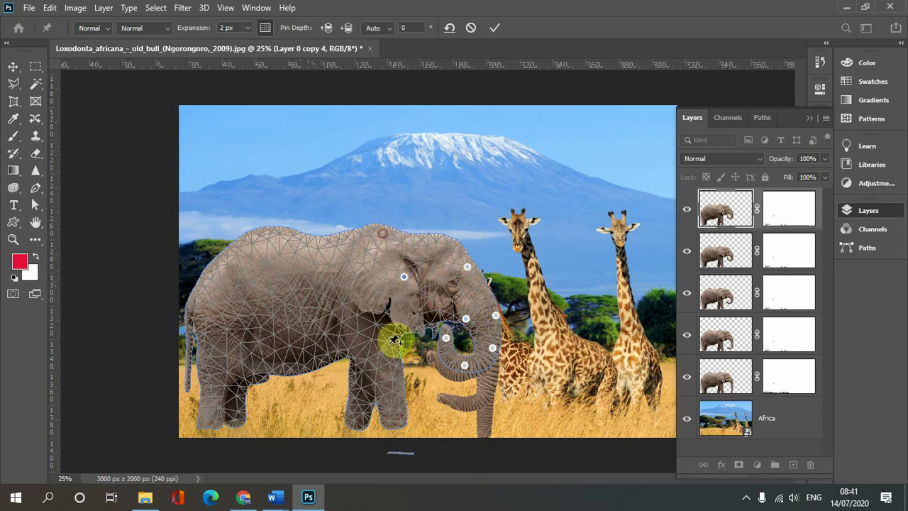
left_click(389, 349)
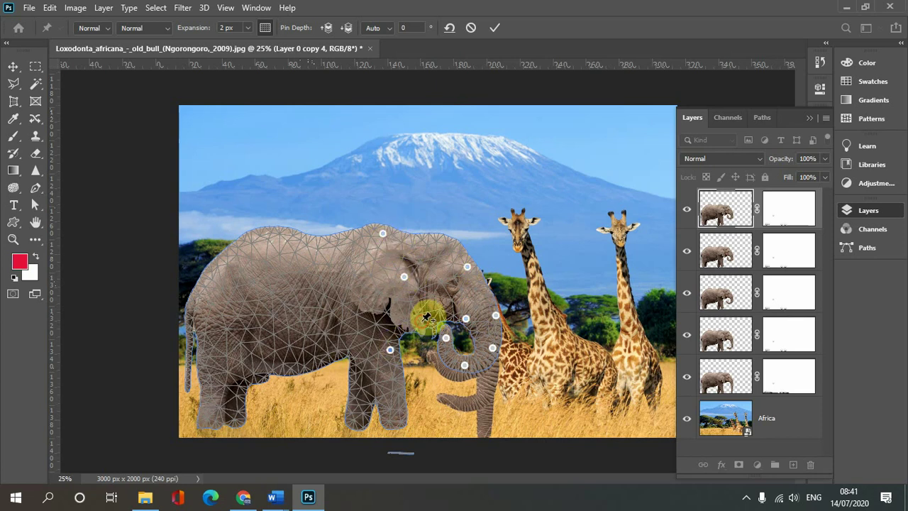
left_click(421, 322)
left_click(444, 312)
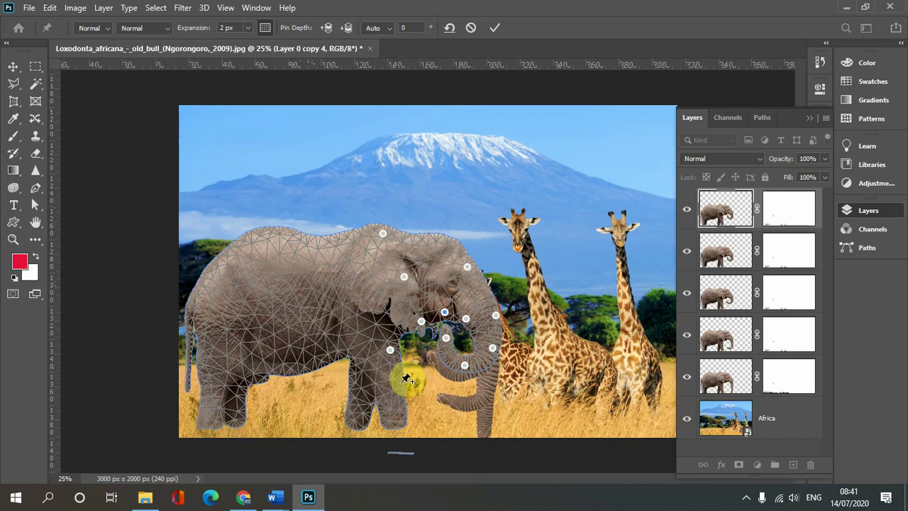
left_click(401, 382)
left_click(402, 419)
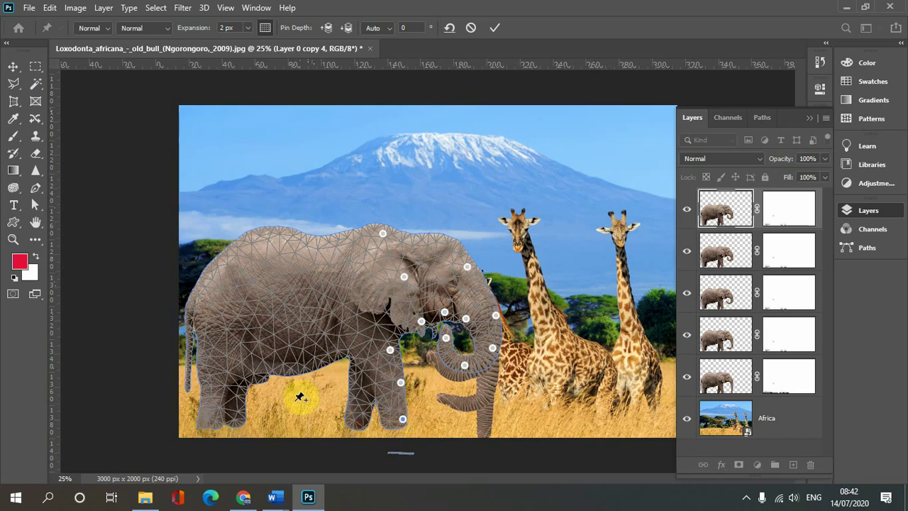
left_click(236, 415)
left_click(199, 305)
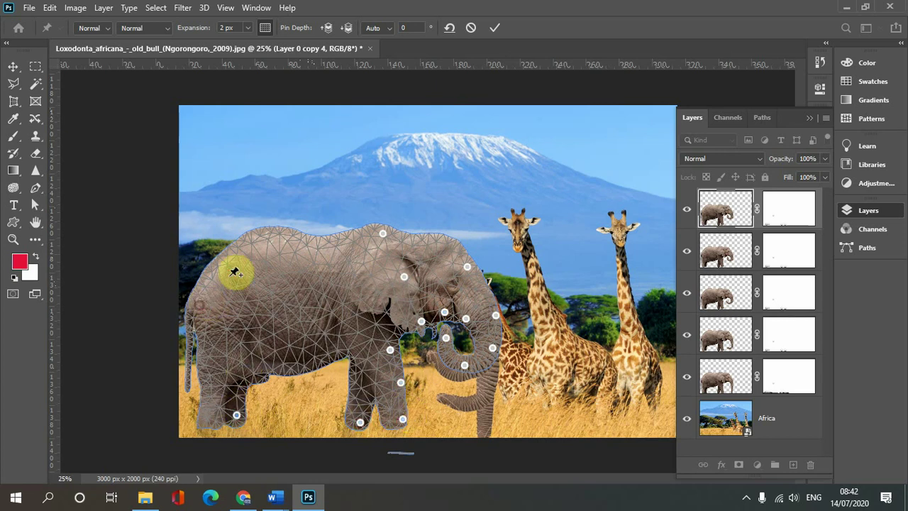
left_click(260, 235)
left_click(326, 244)
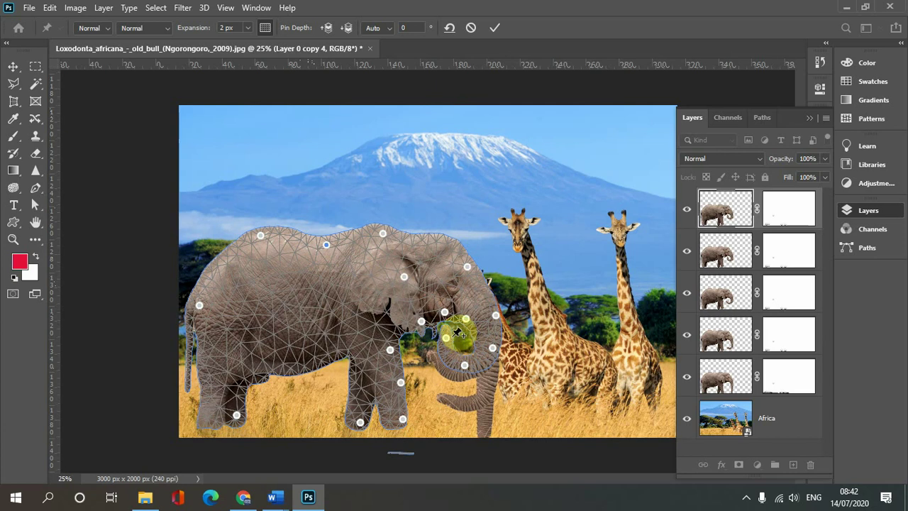
Bend the trunk into a higher curl, set the base pin's depth backward, and commit.
mouse_move(457, 331)
left_mouse_down()
mouse_move(463, 319)
mouse_move(454, 353)
mouse_move(495, 352)
left_mouse_up()
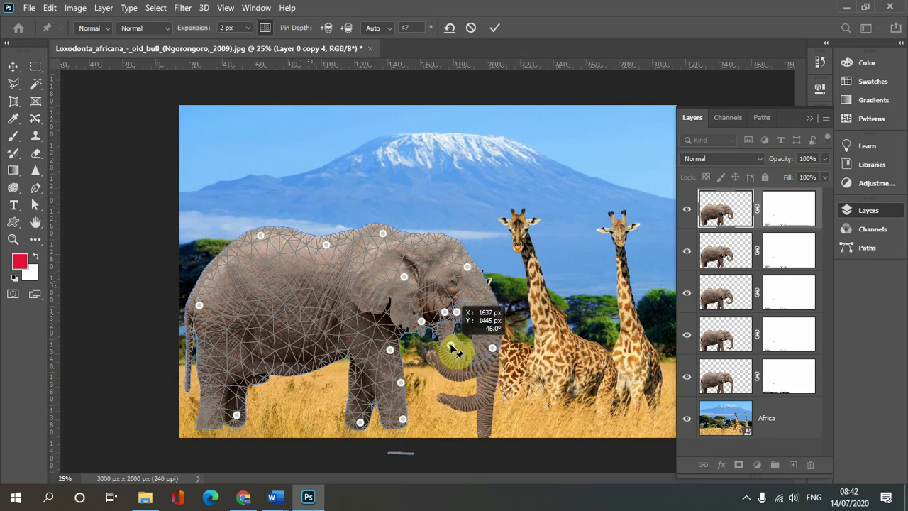
left_click(490, 349)
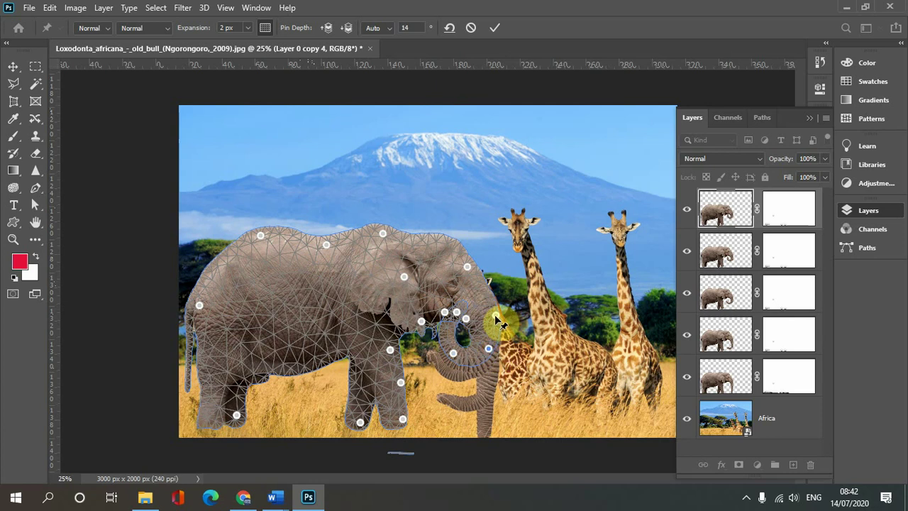
left_click(460, 315)
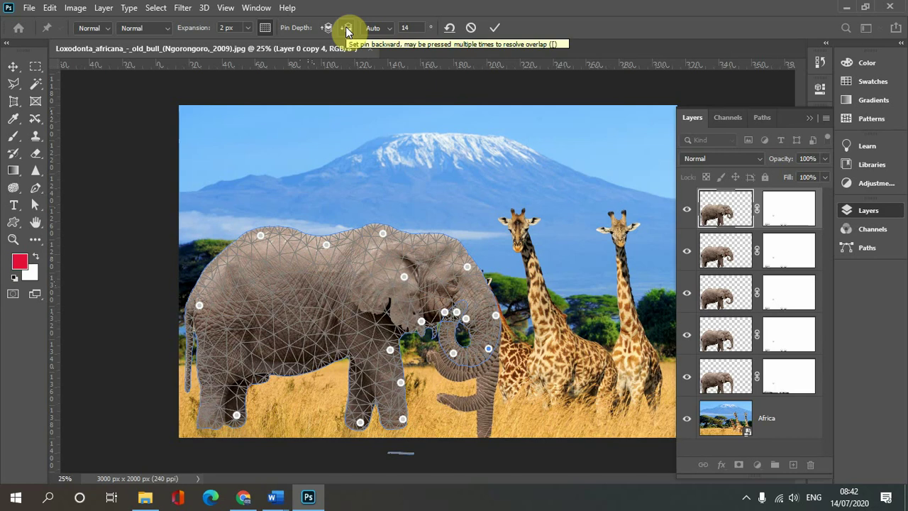
left_click(346, 28)
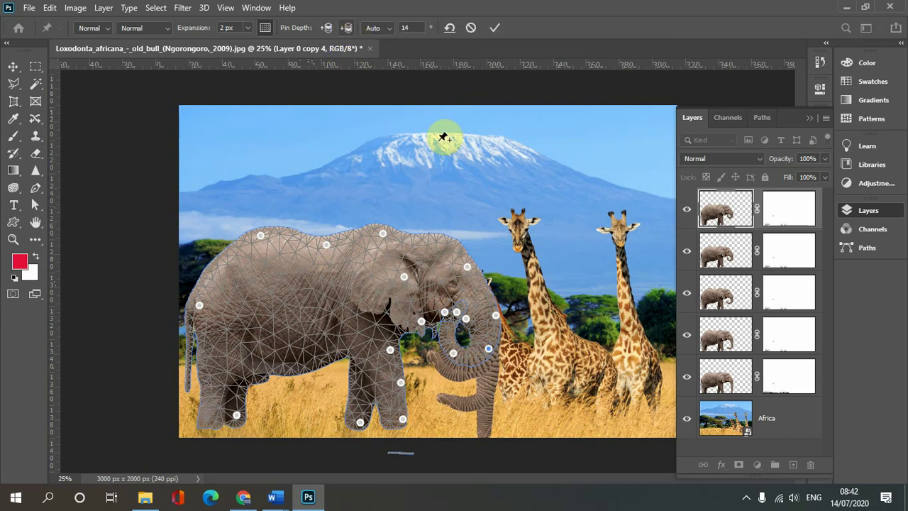
left_click(495, 28)
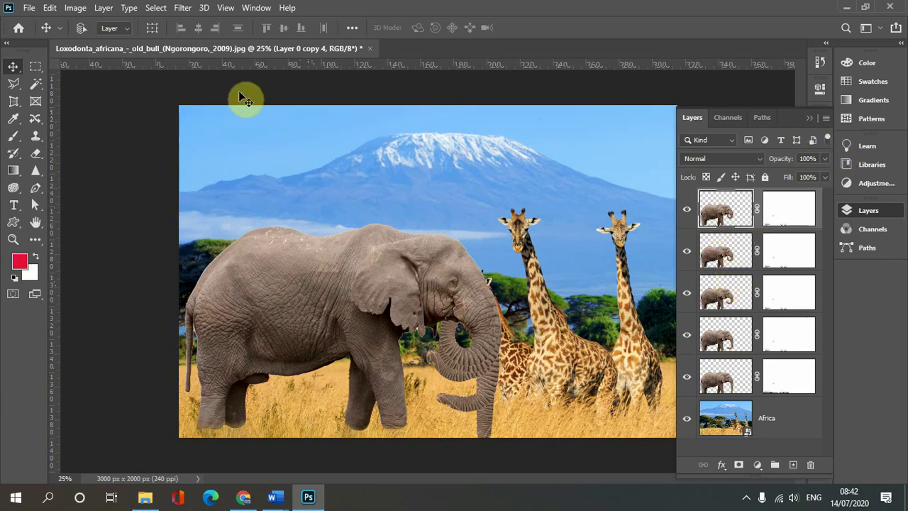
Create a frame animation with a 0.2 s delay, hiding the four warped elephant copies.
left_click(254, 7)
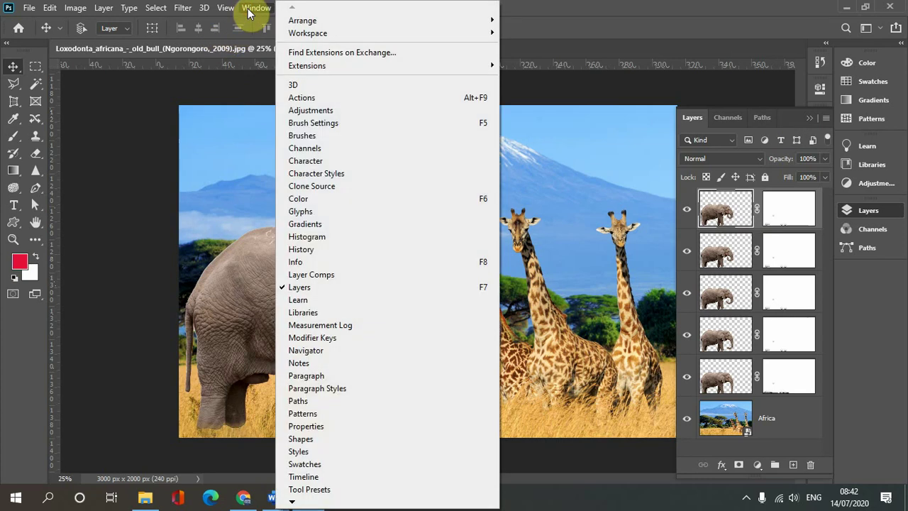
left_click(312, 477)
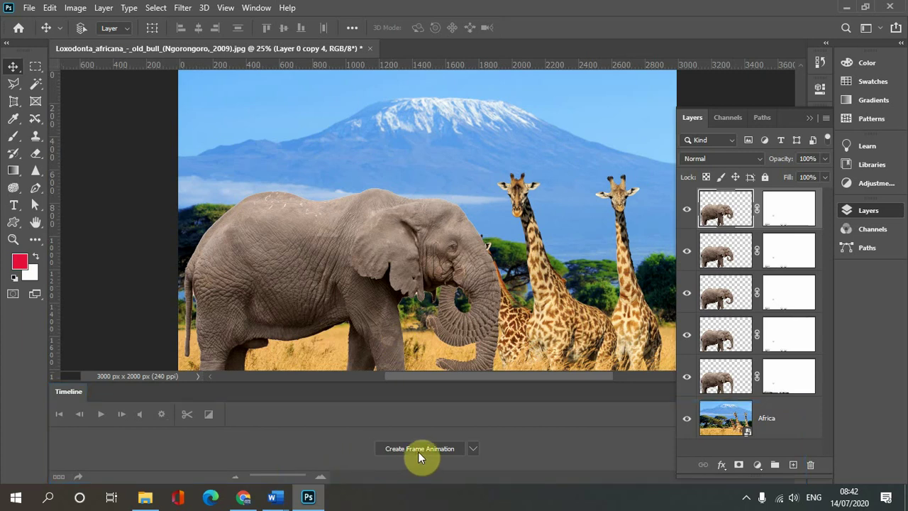
left_click(418, 451)
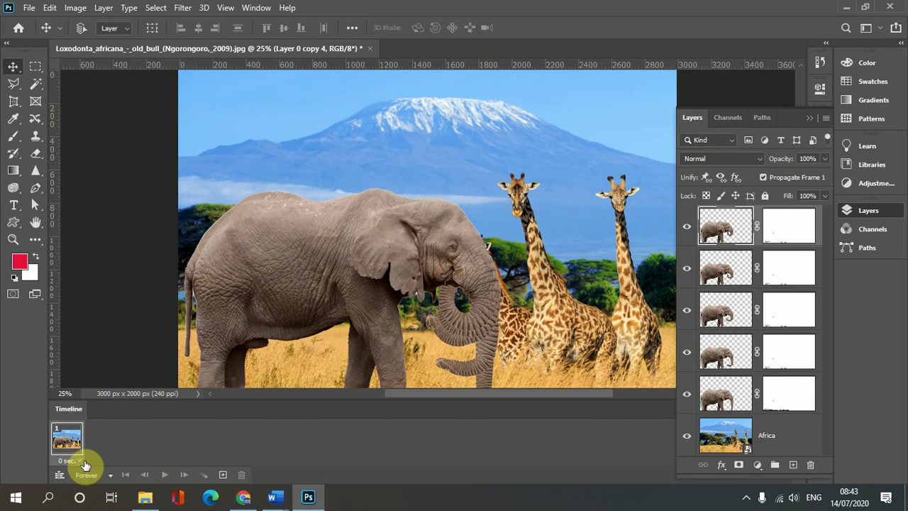
left_click(81, 459)
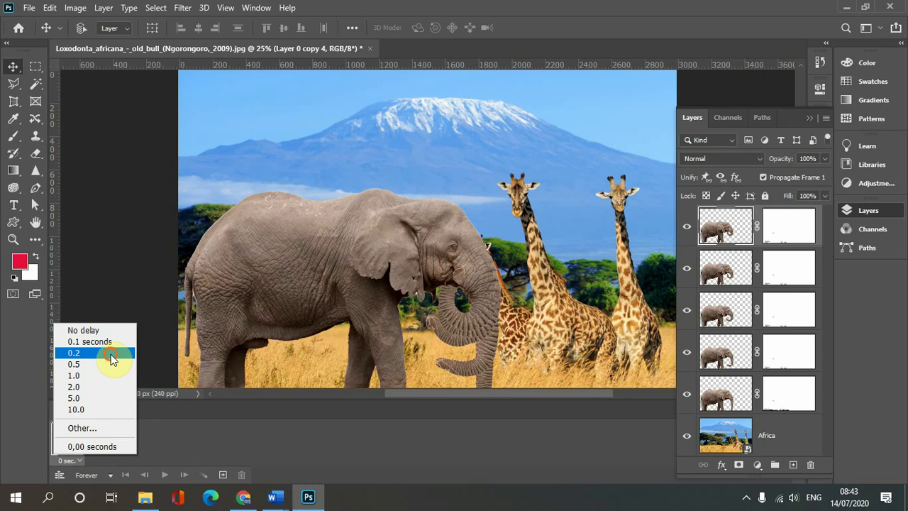
left_click(111, 353)
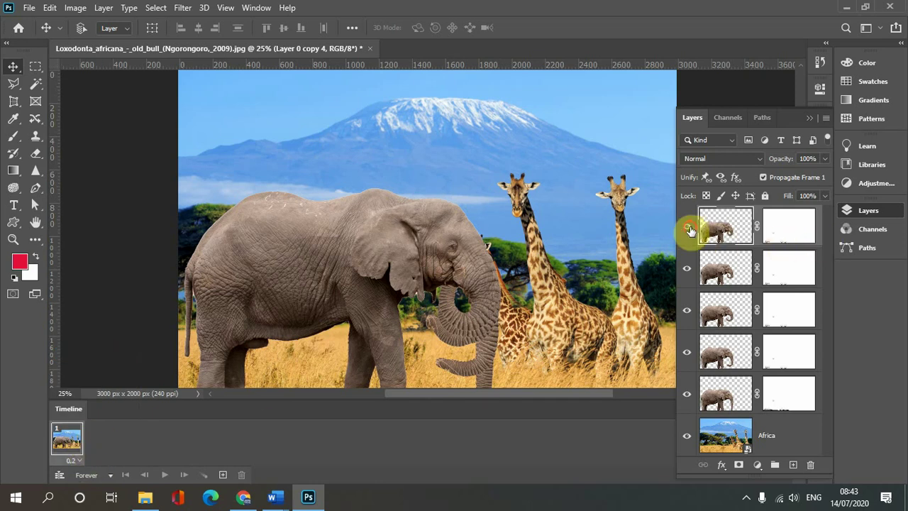
left_click_drag(686, 227, 687, 355)
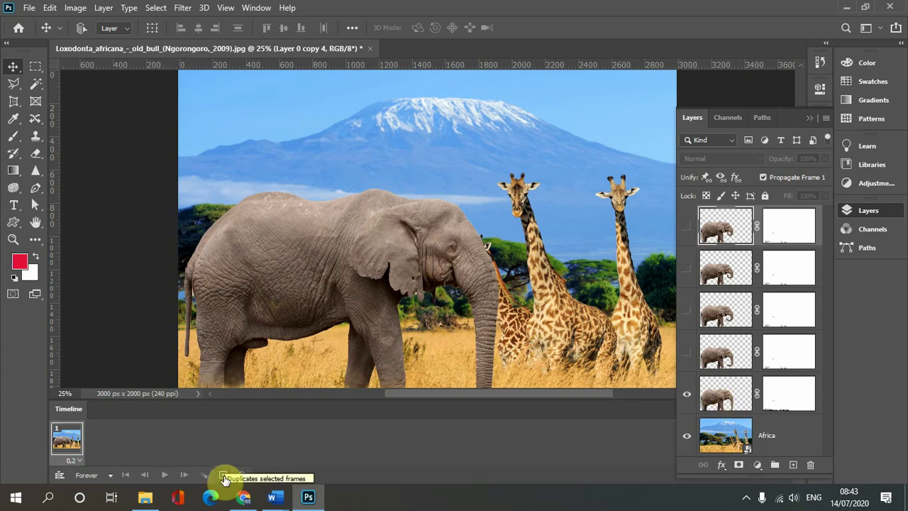
Add frames 2 and 3, each showing the next trunk pose layer.
left_click(224, 476)
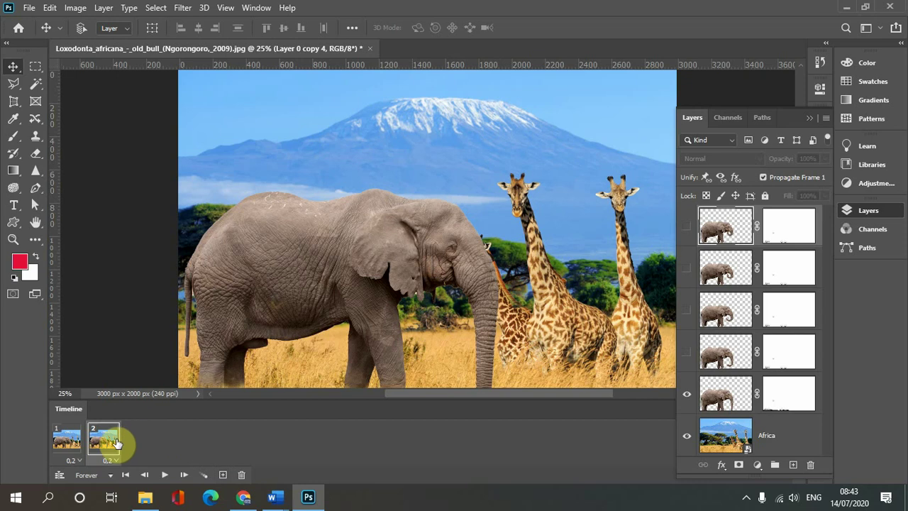
left_click(687, 354)
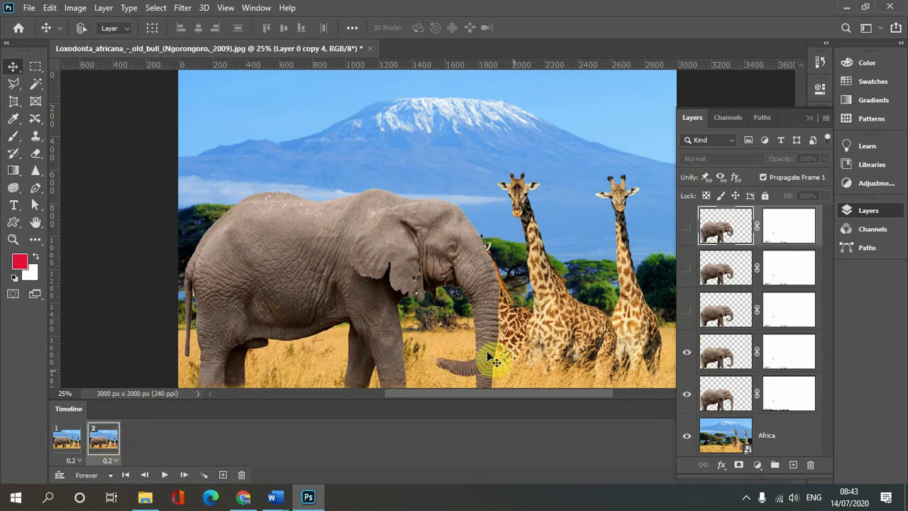
left_click(686, 395)
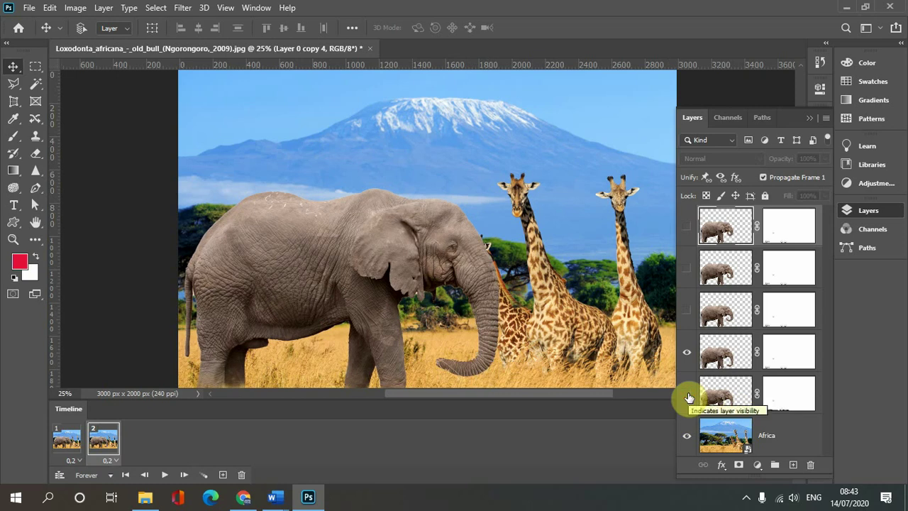
left_click(223, 475)
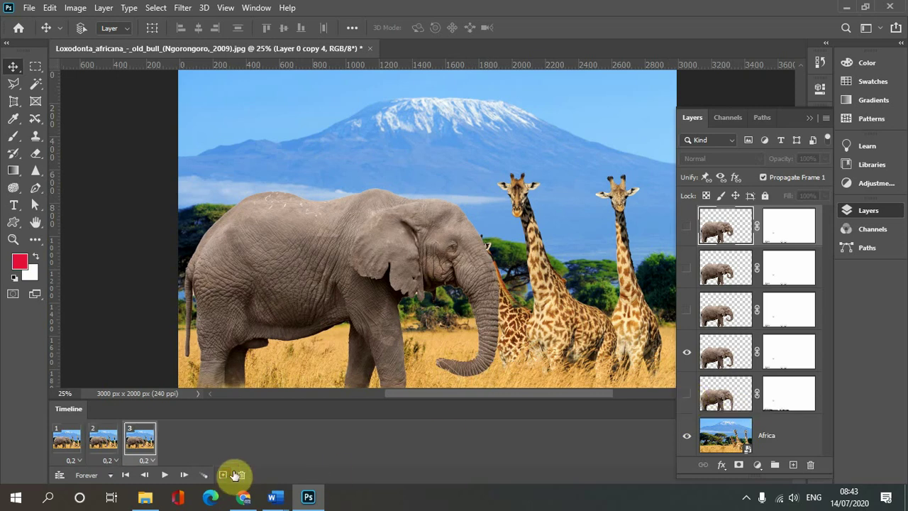
left_click(687, 312)
left_click(686, 352)
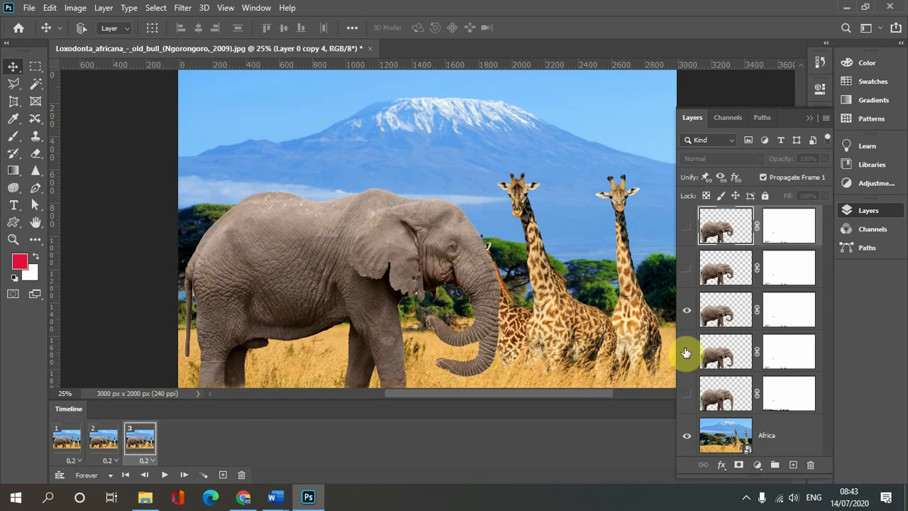
Add frames 4 and 5 with the remaining trunk poses, then preview the animation.
left_click(222, 474)
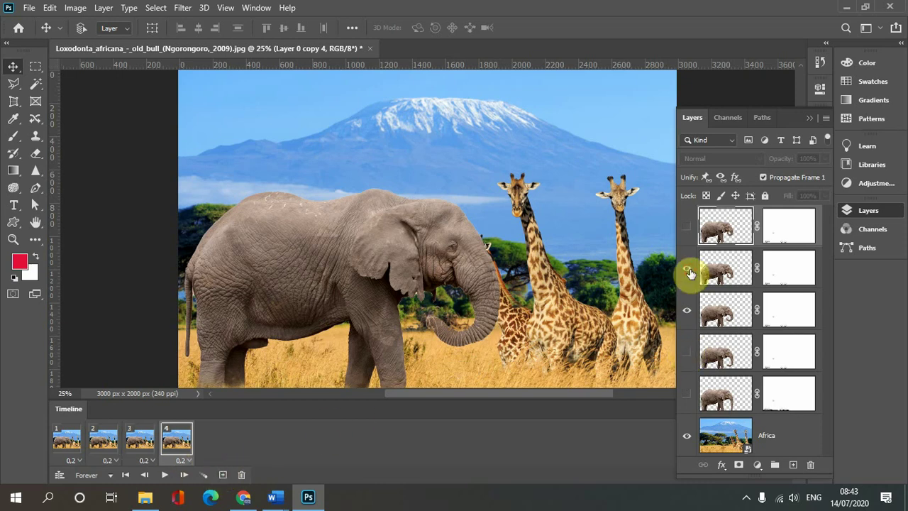
left_click(686, 310)
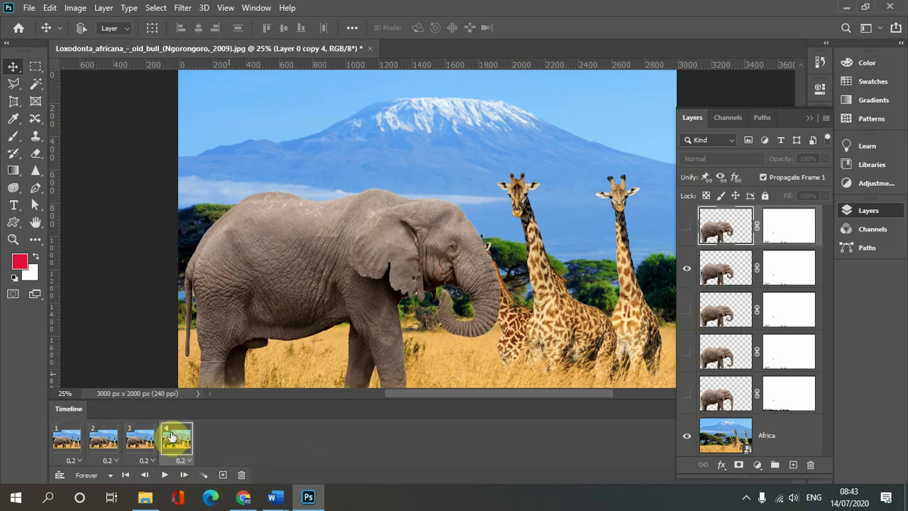
left_click(222, 476)
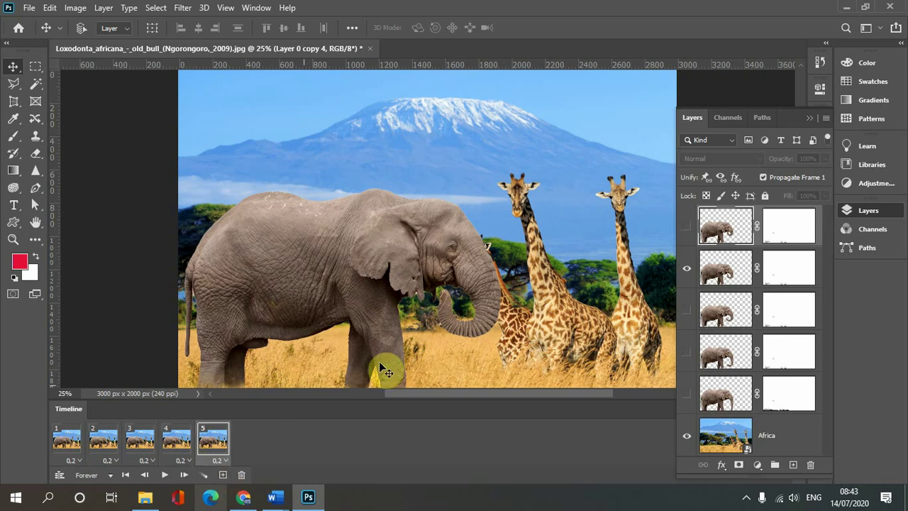
left_click(687, 269)
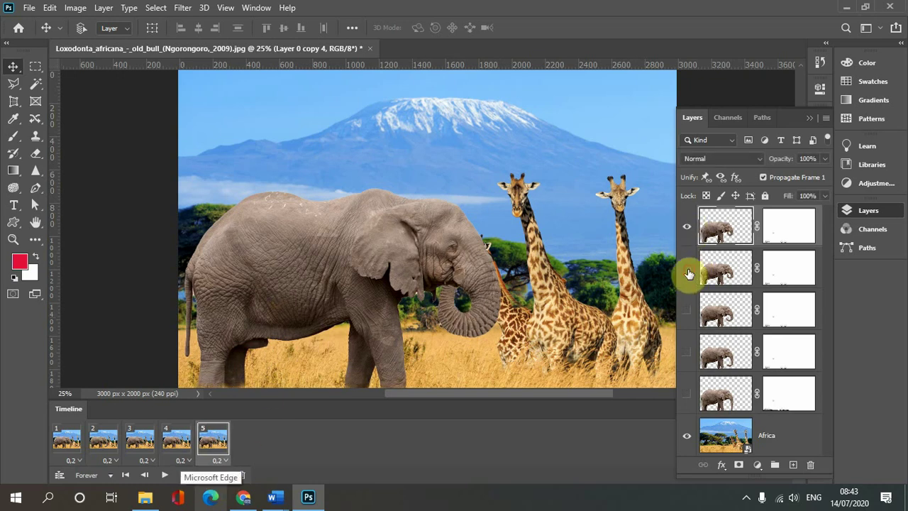
left_click(686, 270)
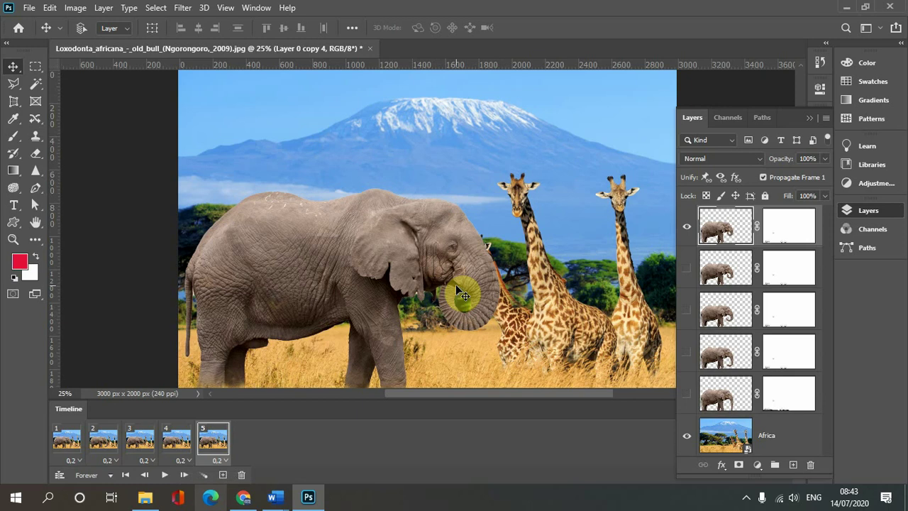
left_click(163, 476)
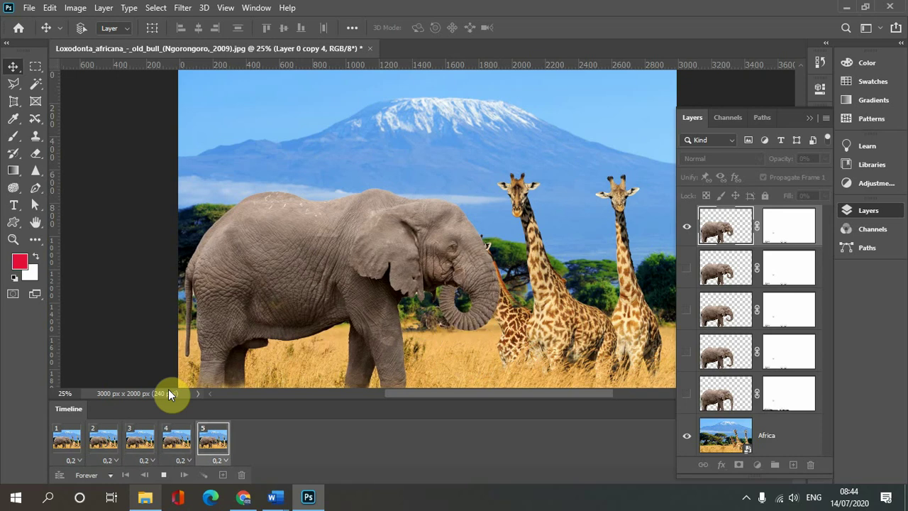
left_click(163, 476)
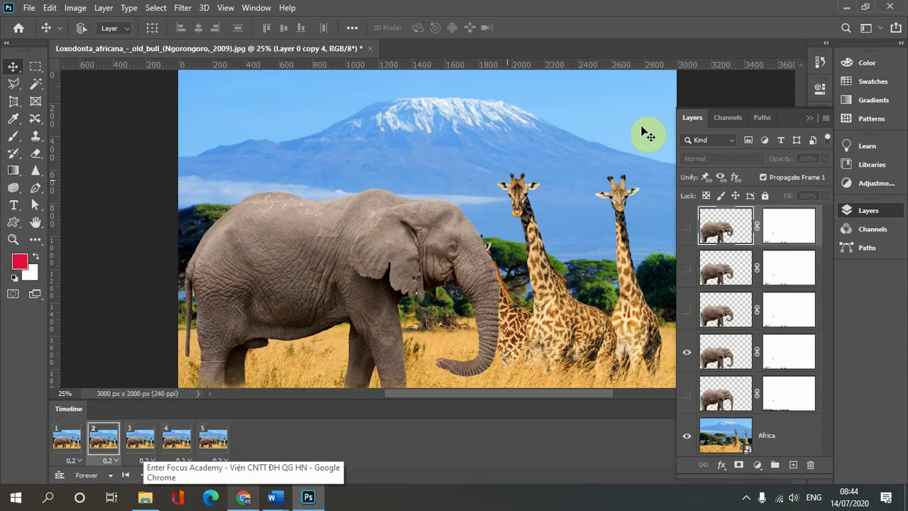
In Save for Web (Legacy), size the GIF to 1366 × 911 px and save it.
left_click(808, 117)
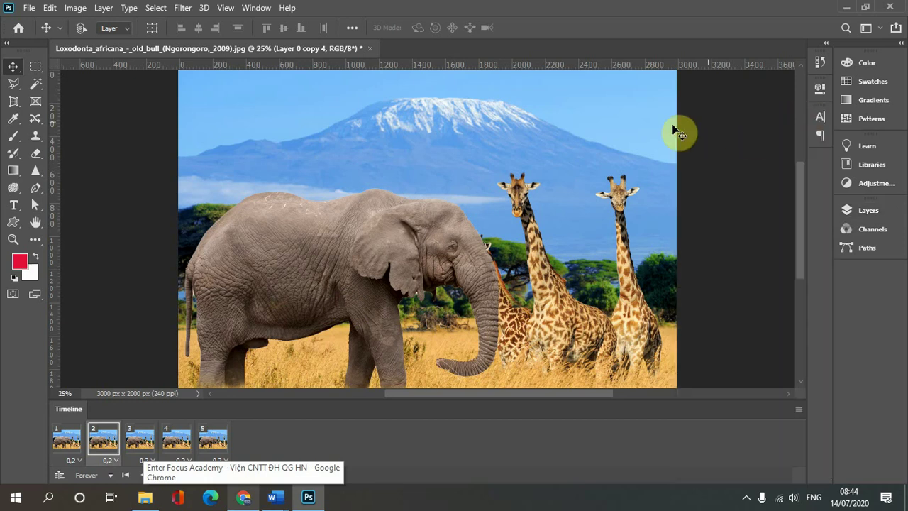
left_click(30, 9)
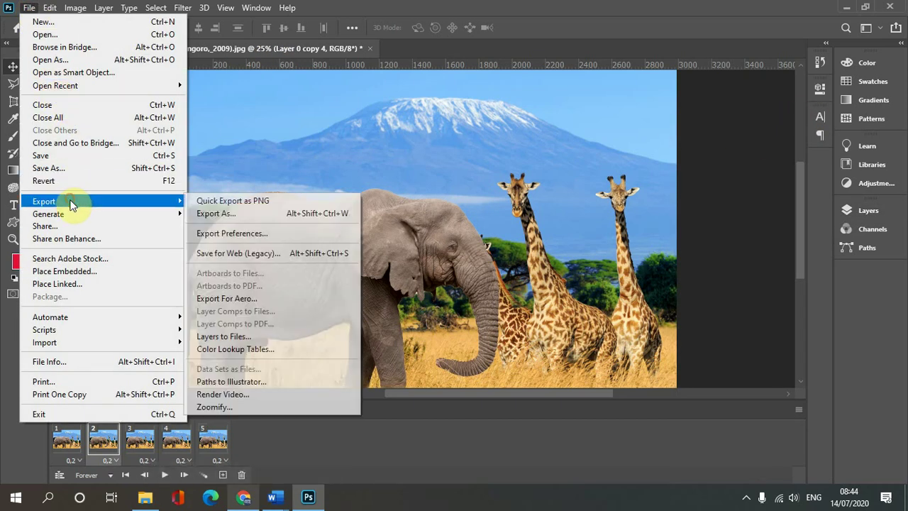
mouse_move(44, 201)
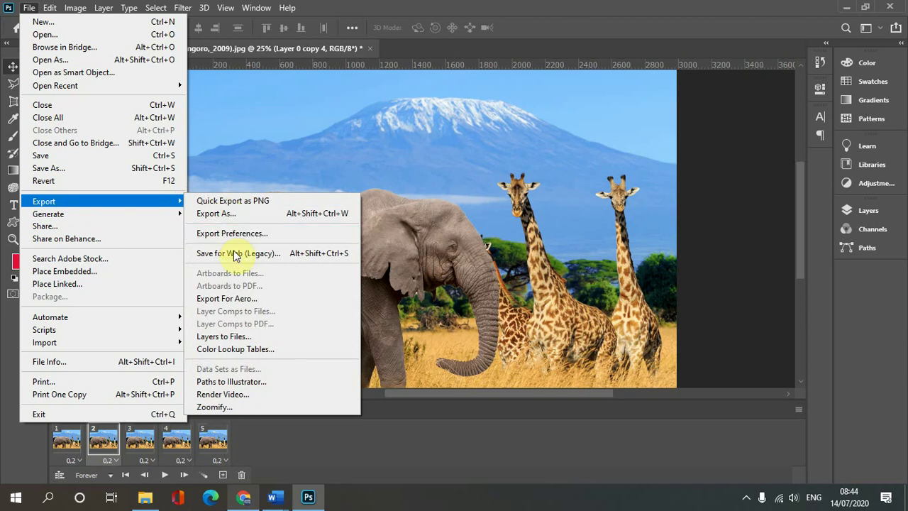
left_click(236, 255)
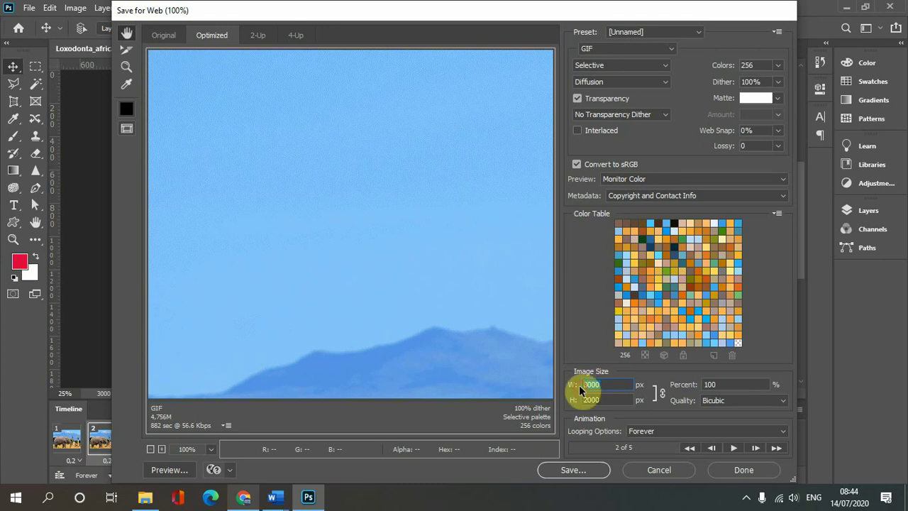
double_click(588, 385)
type("1366")
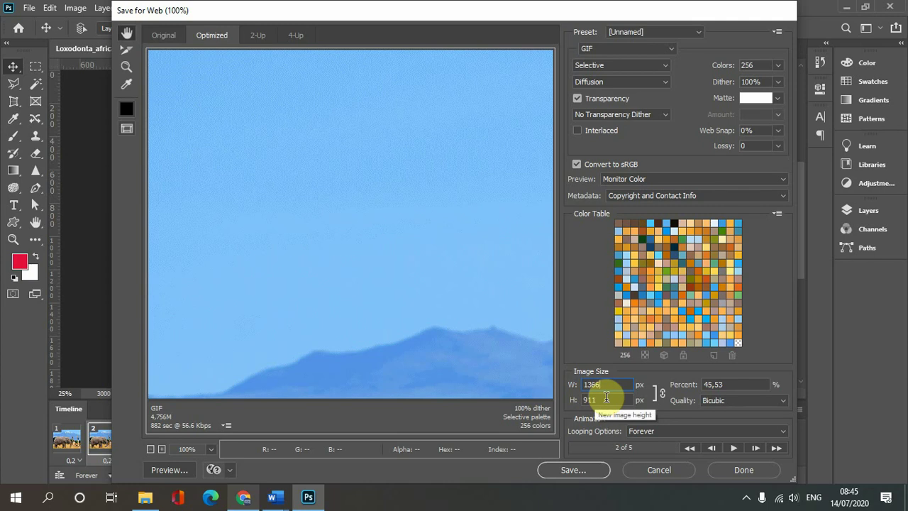
double_click(604, 401)
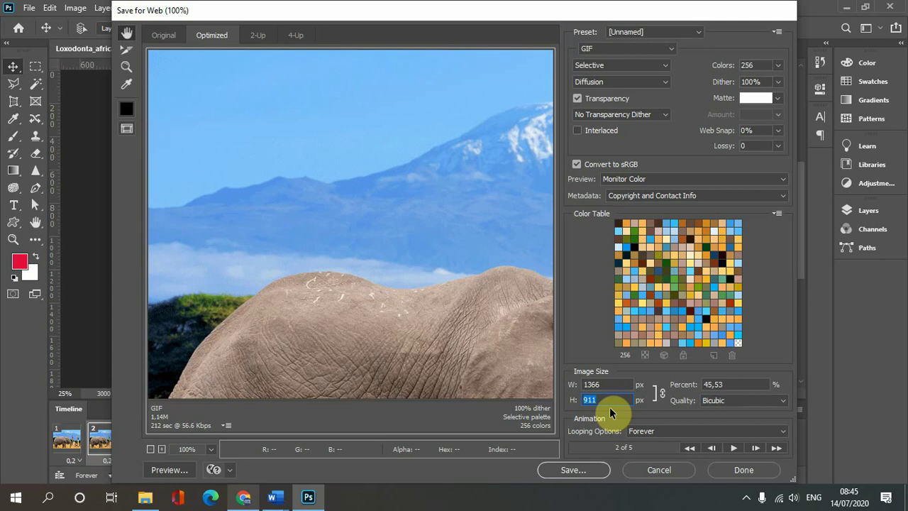
left_click(573, 472)
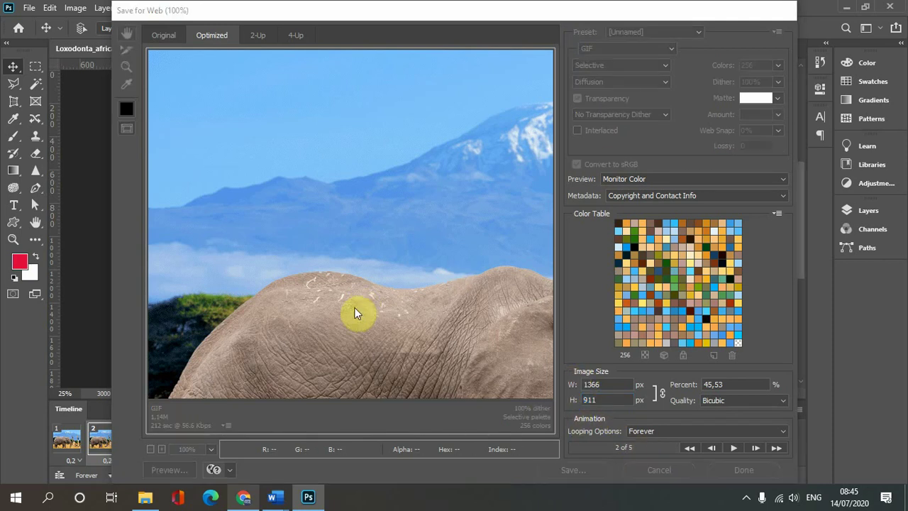
left_click(356, 313)
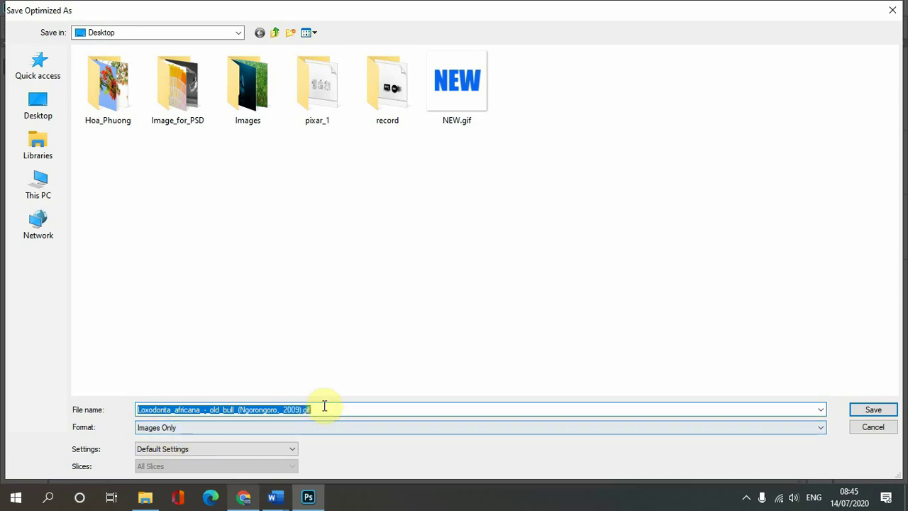
Save the GIF to the Desktop with the file name Voi.
left_click_drag(320, 409, 118, 411)
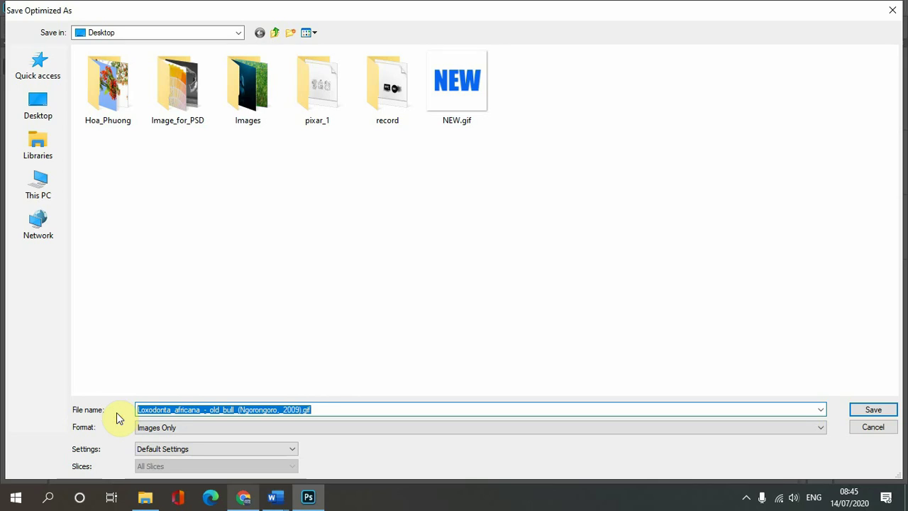
type("Voi")
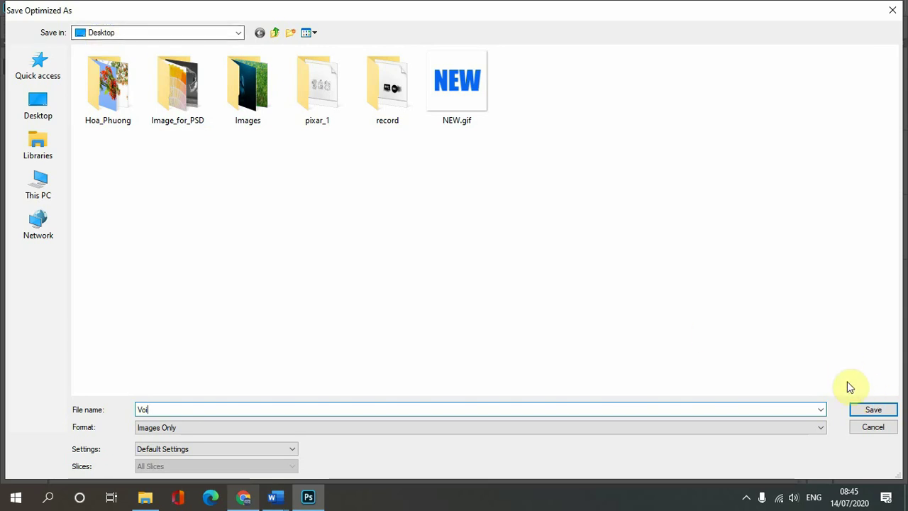
left_click(873, 410)
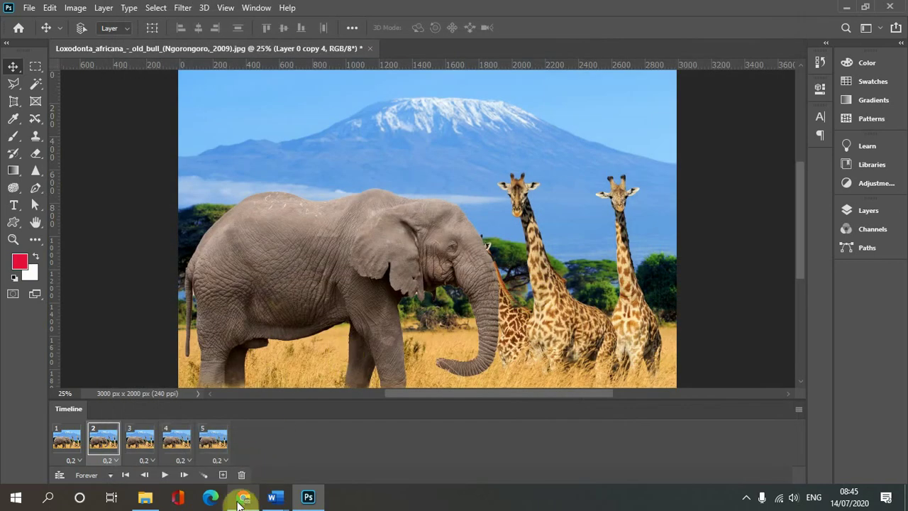
In a new Chrome tab, select Voi.gif from the Desktop to open.
left_click(243, 497)
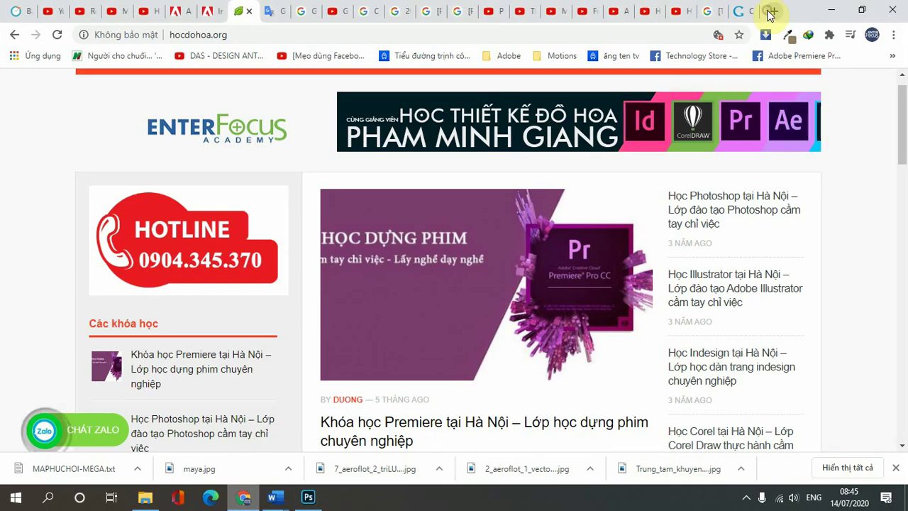
key("ctrl+t")
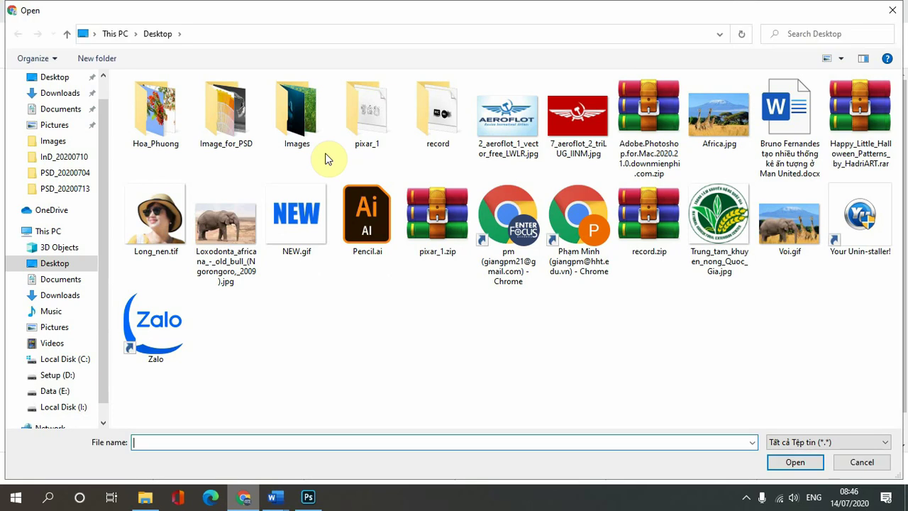
left_click(791, 233)
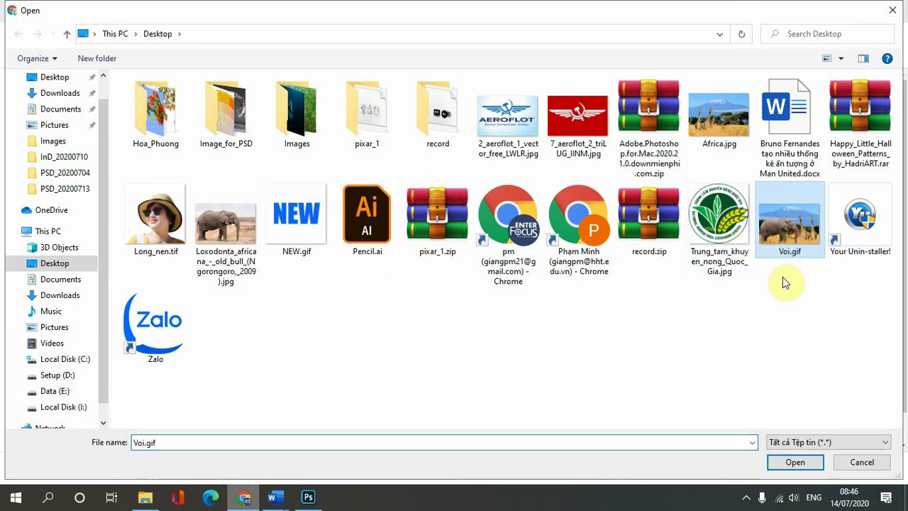
Open Voi.gif in Chrome and watch the elephant trunk animation play.
left_click(808, 464)
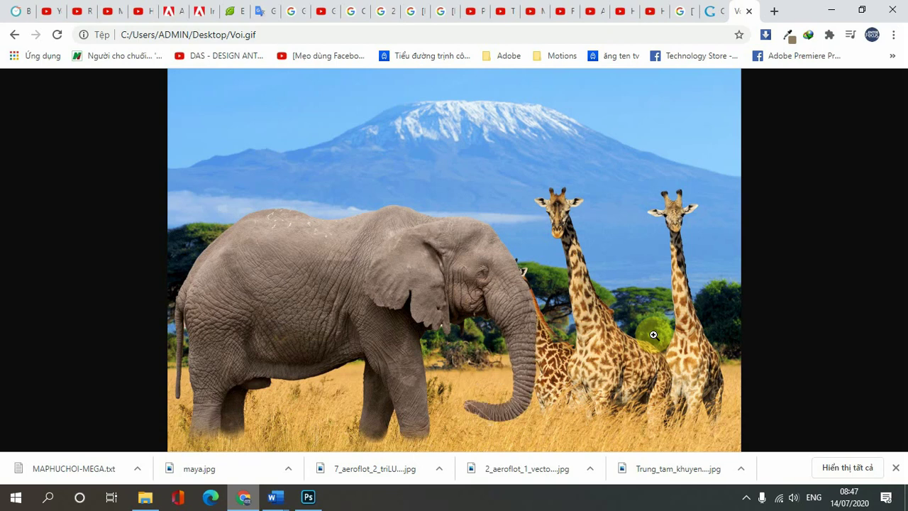
left_click(745, 497)
right_click(709, 476)
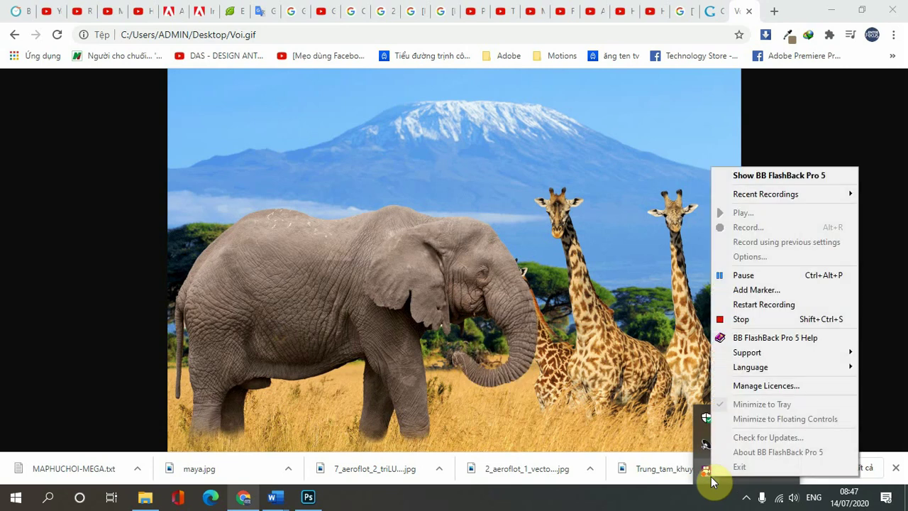